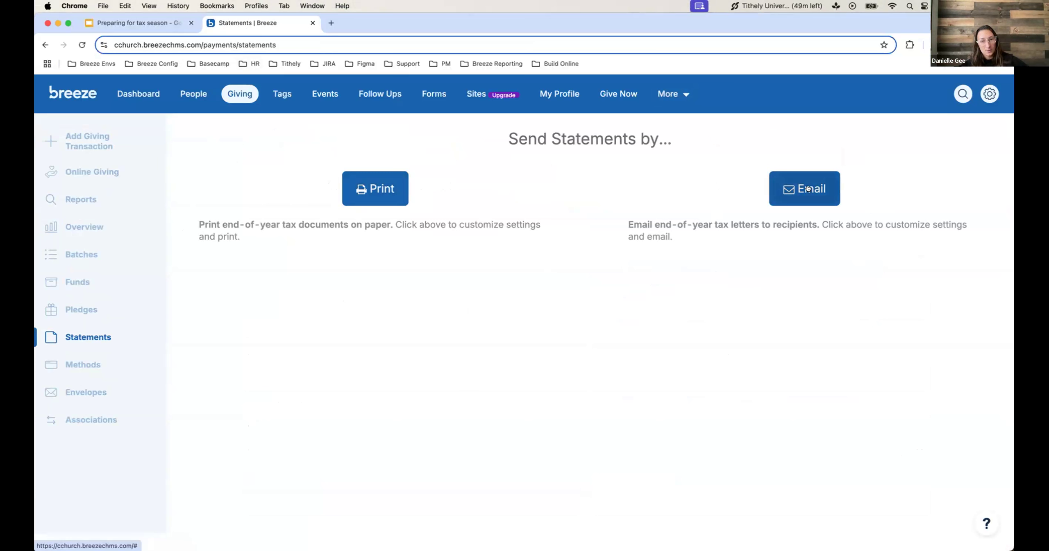
- Start emailing giving statements and check the recipient choices, keeping All Donors selected
click(798, 188)
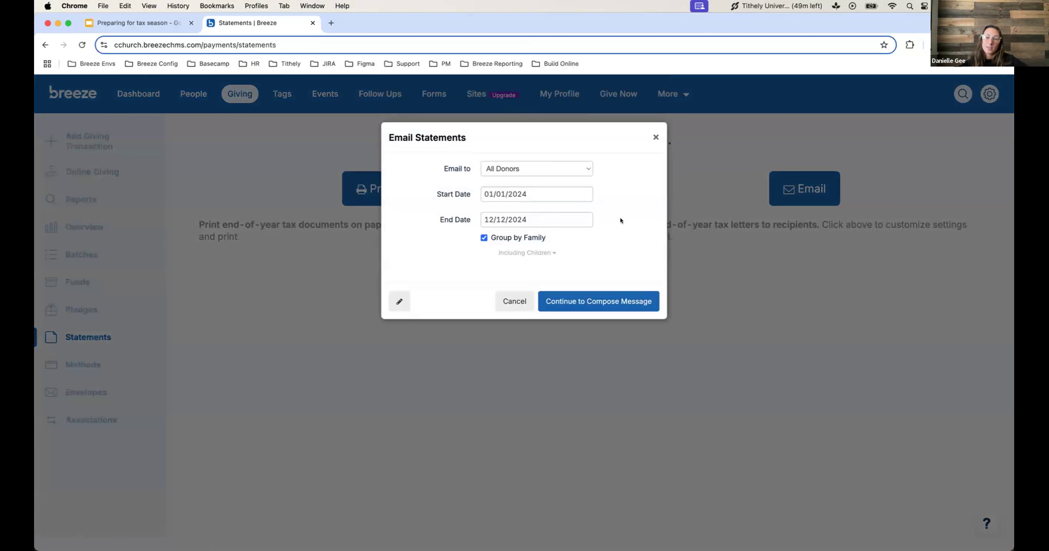
click(532, 171)
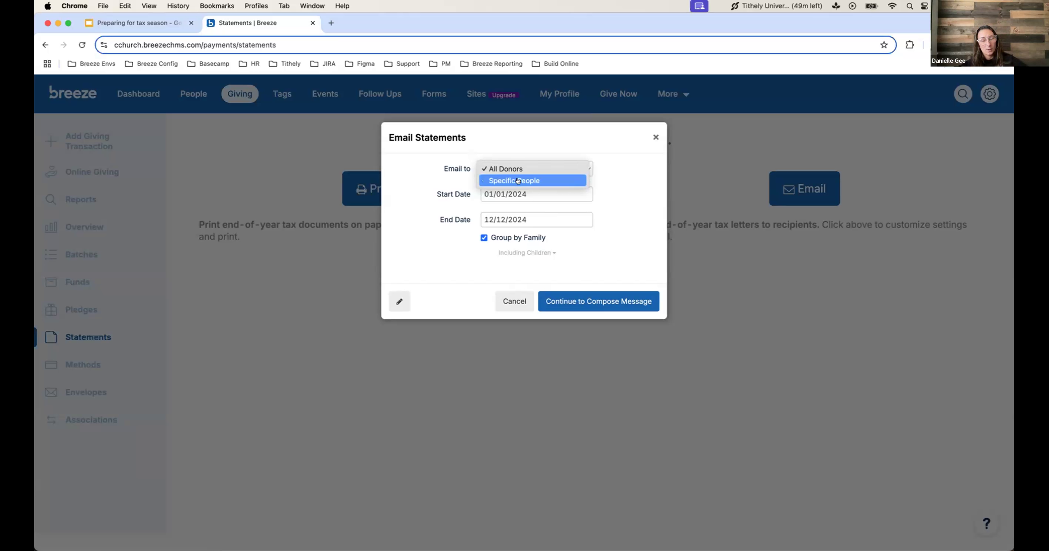
click(509, 191)
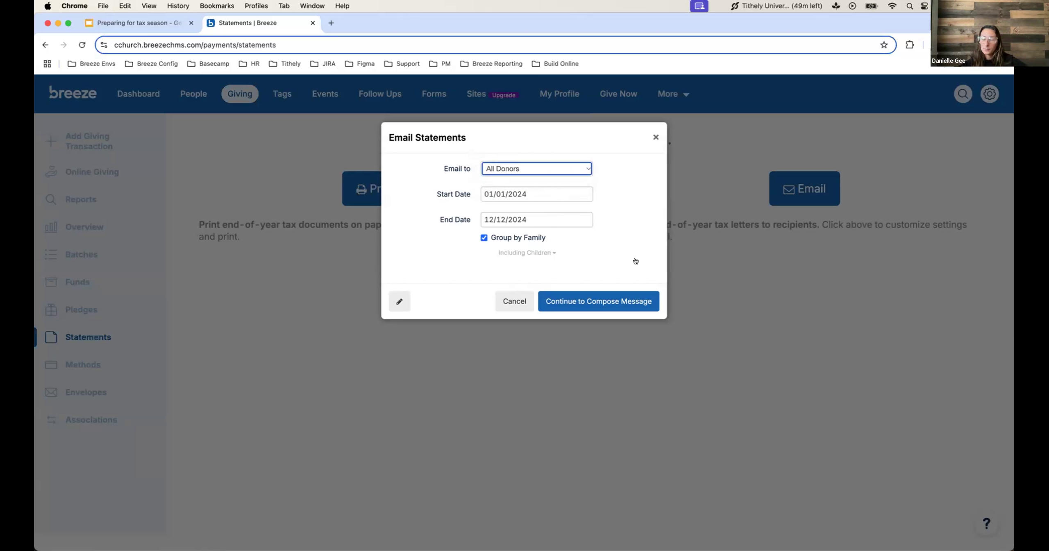
- Review the family grouping options by turning Group by Family off and on and viewing the include or exclude children choices
click(481, 238)
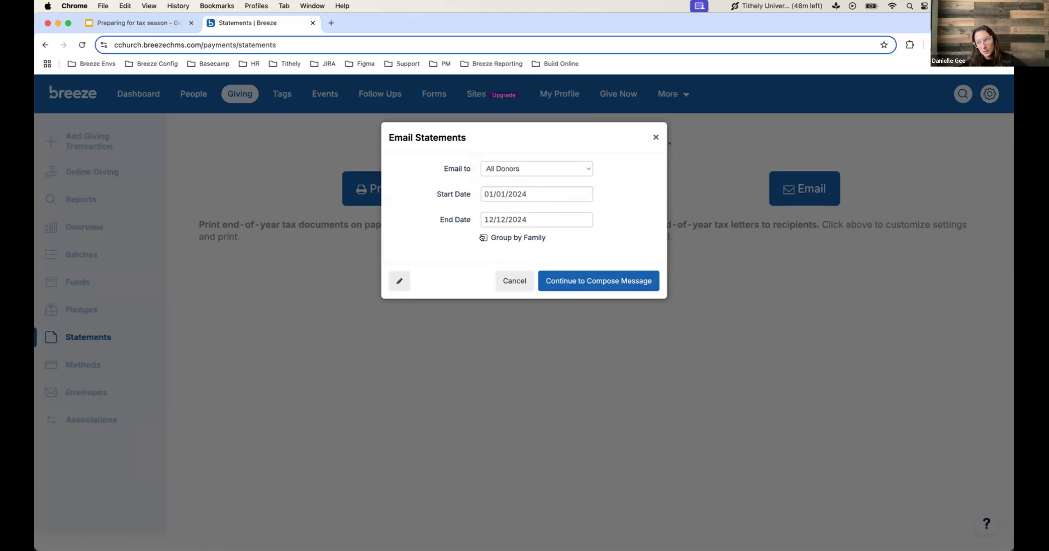
click(483, 238)
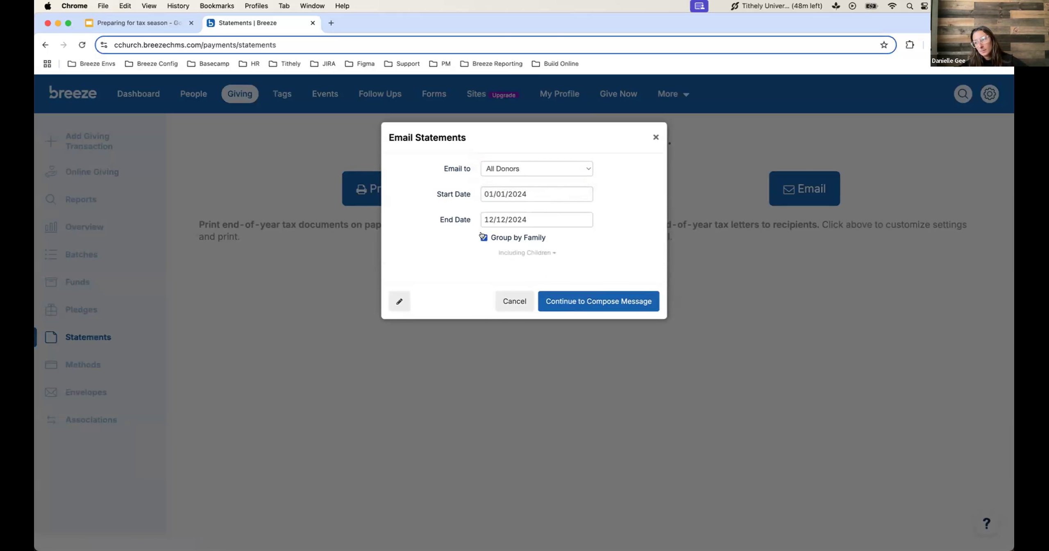
click(550, 253)
scroll(603, 265, down, 1)
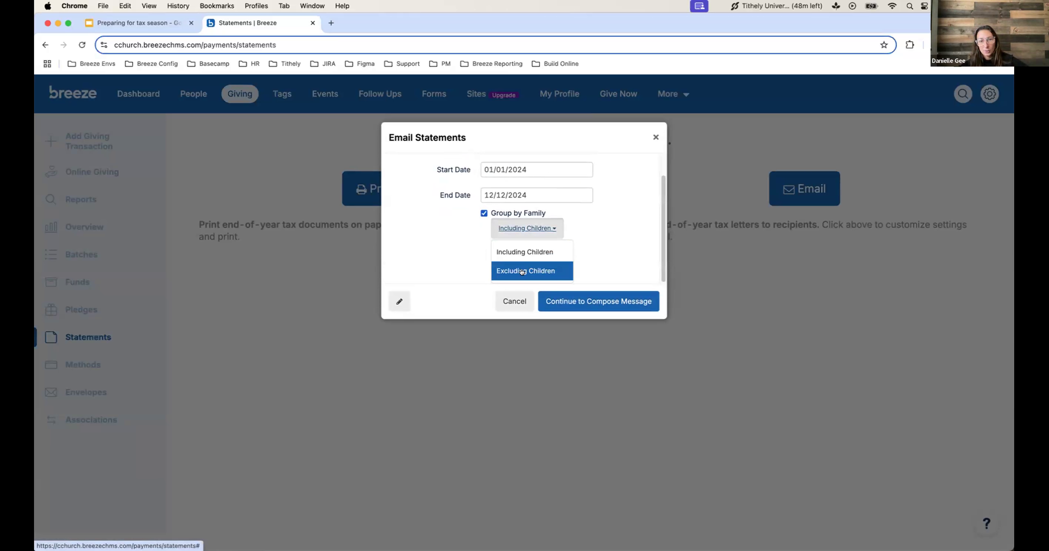
click(618, 237)
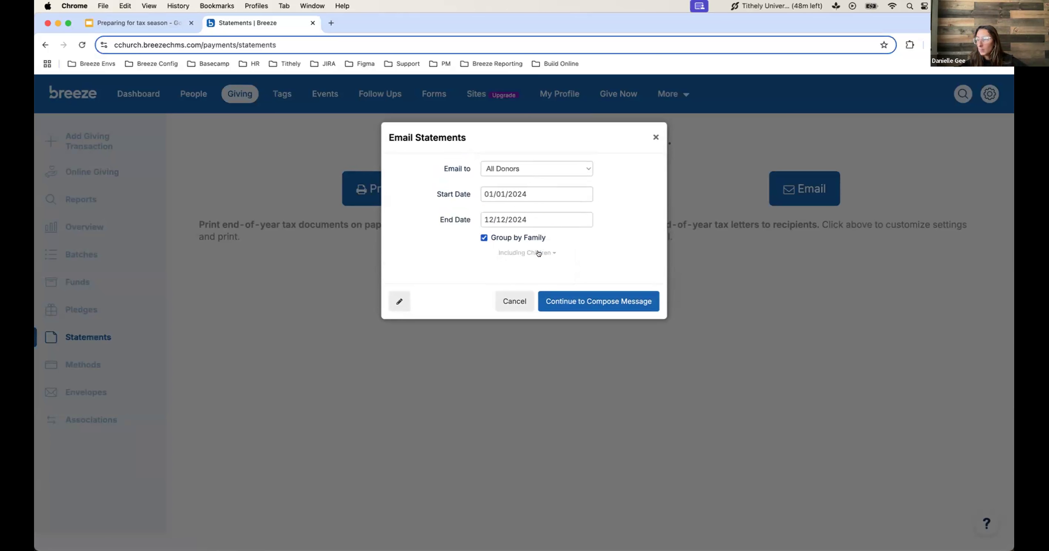
- Continue to the statement email, show its extra formatting options, preview the attached giving statement, and close the message unsent
click(565, 301)
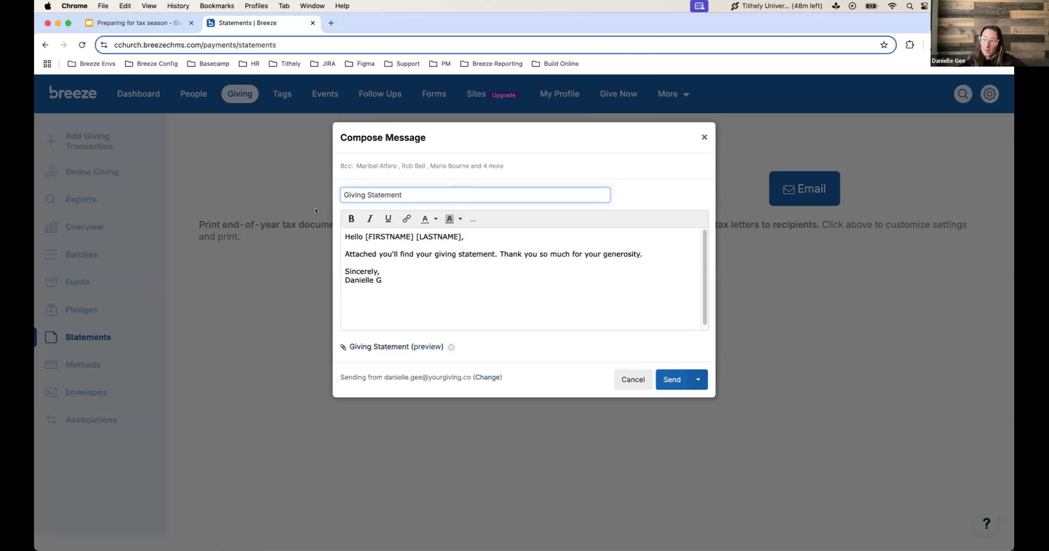
click(473, 220)
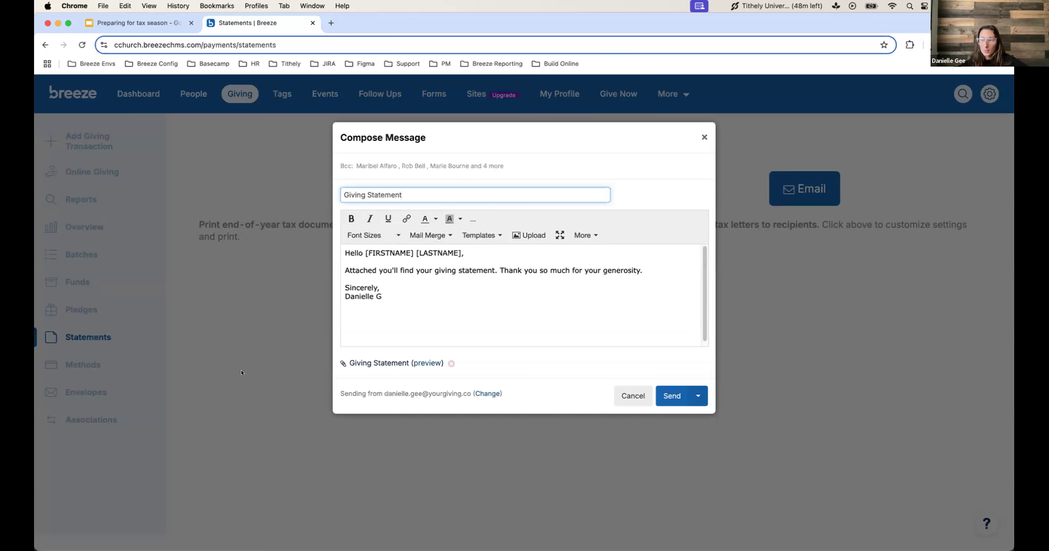
click(417, 364)
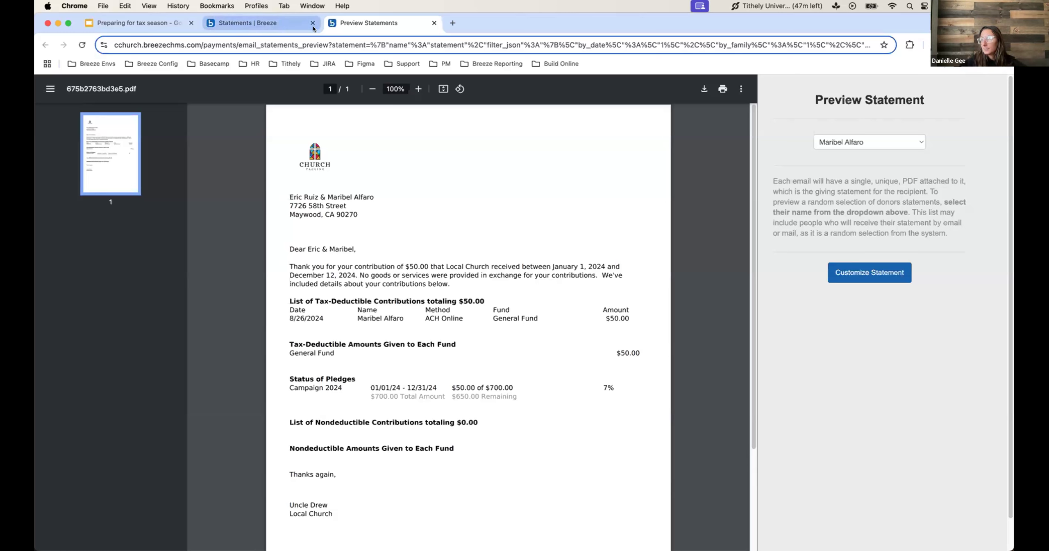
click(253, 23)
click(434, 23)
click(703, 137)
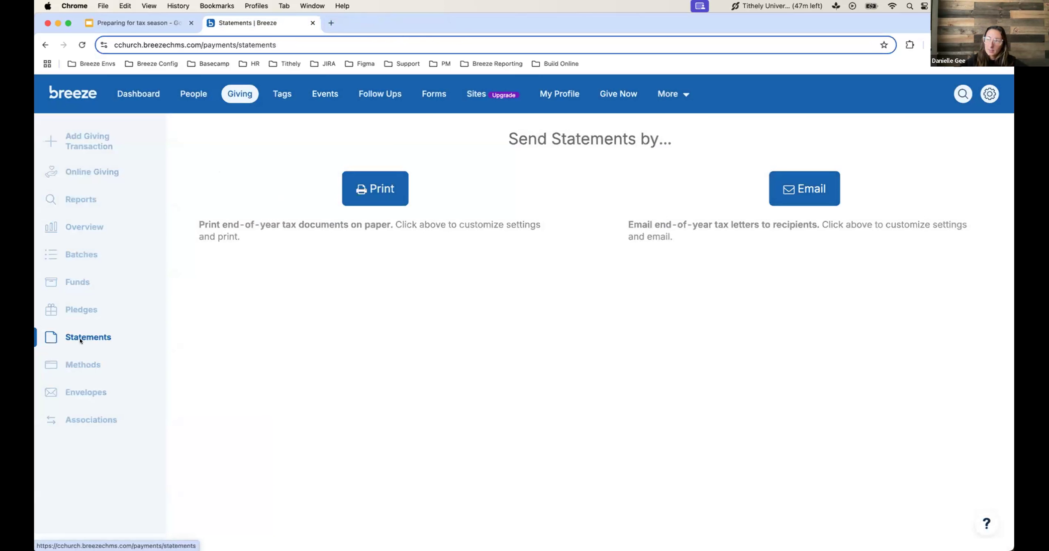
- Open the giving history of the second person in the People list and check whose giving can be shown
click(182, 94)
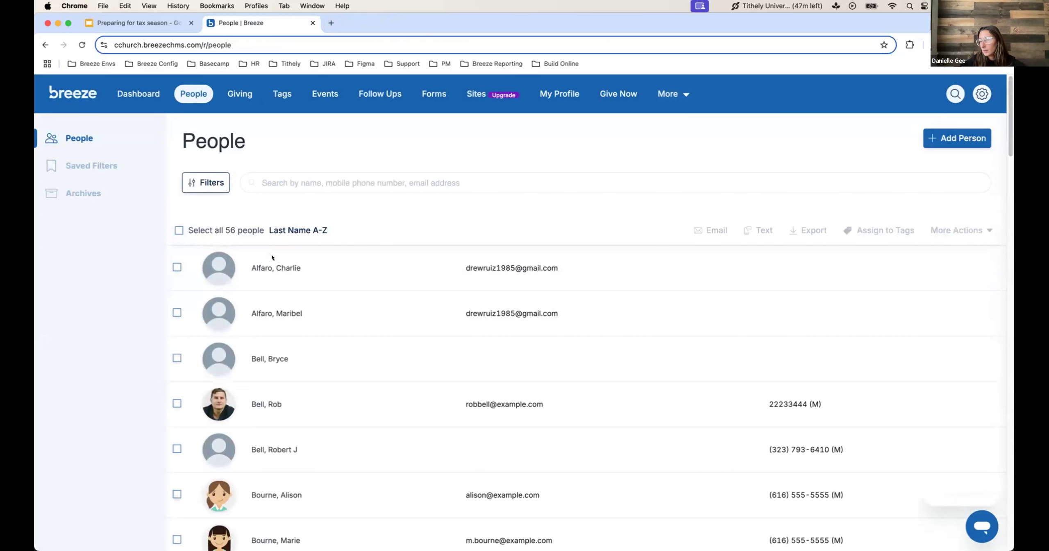
click(275, 335)
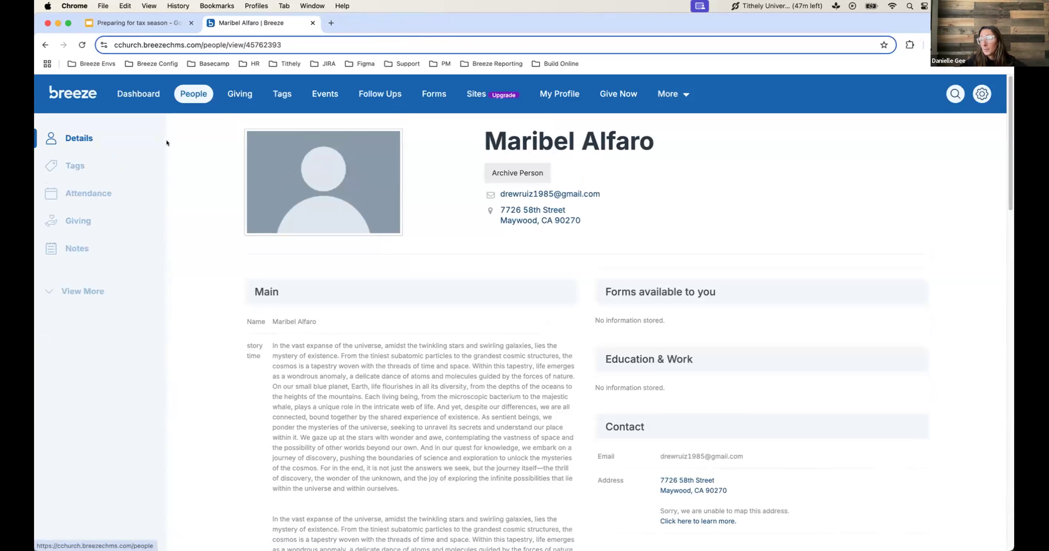
click(73, 221)
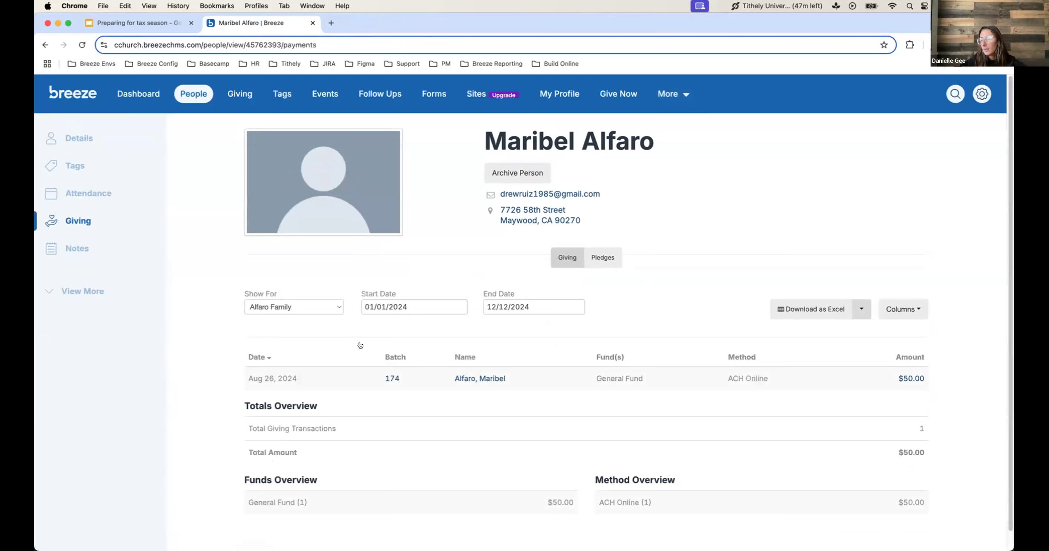
scroll(387, 348, down, 1)
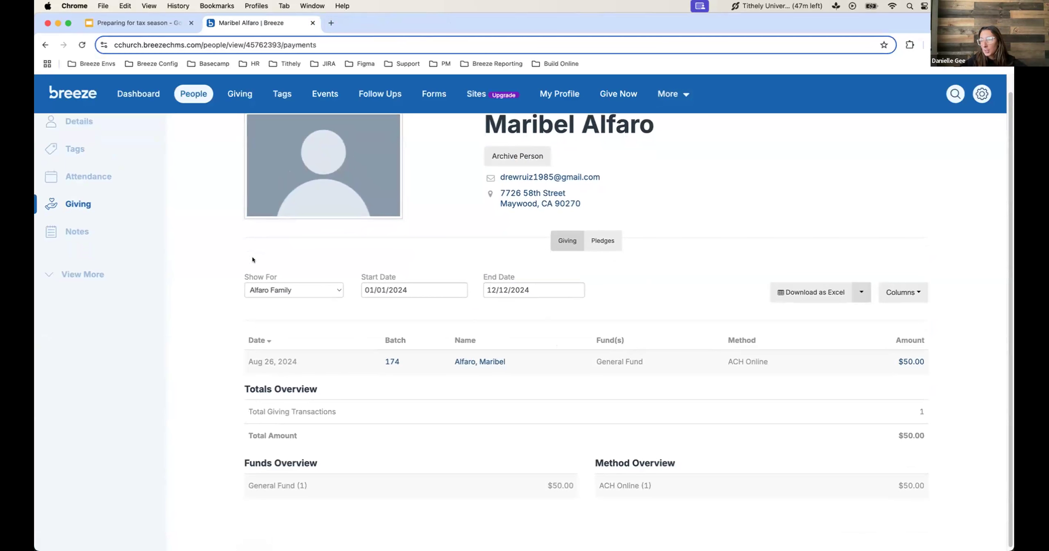
click(289, 289)
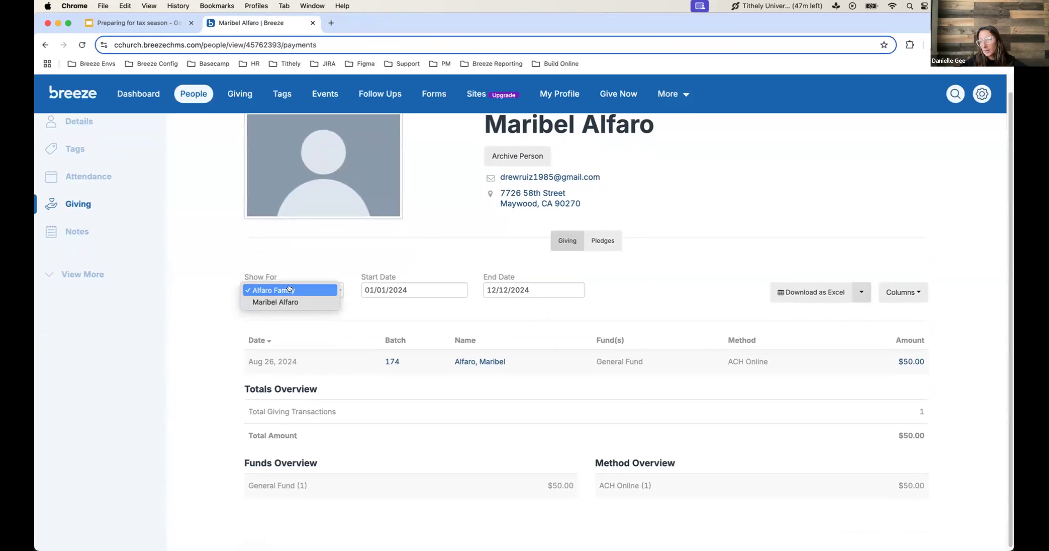
click(471, 342)
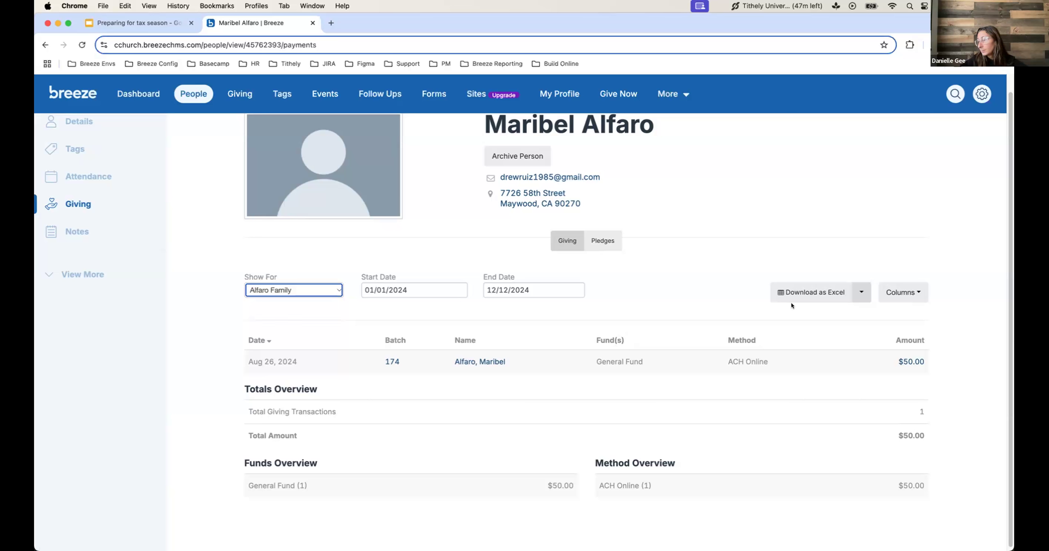
- Start a family-grouped email statement from this person's giving record, preview the attached statement, and close the message unsent
click(860, 293)
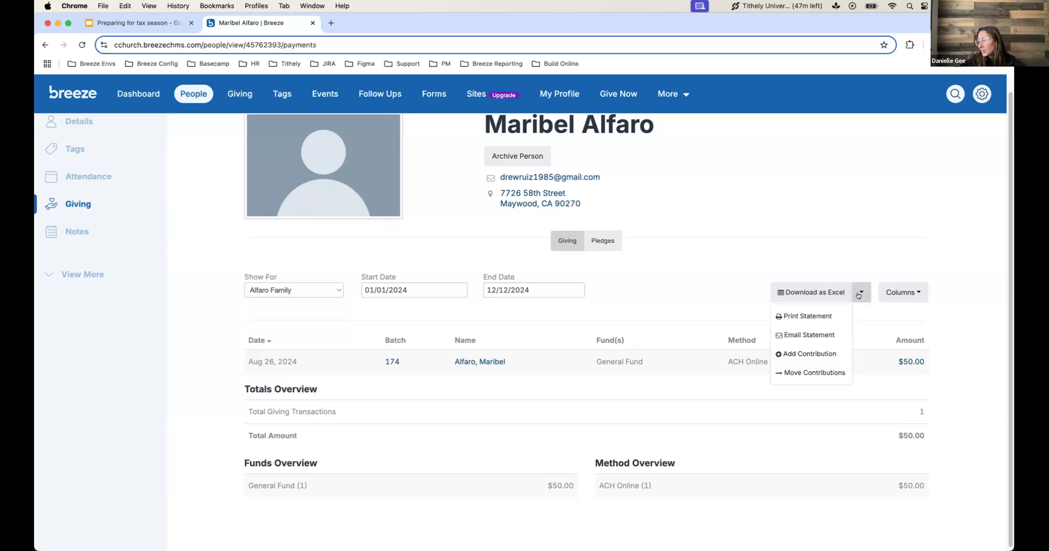
click(803, 335)
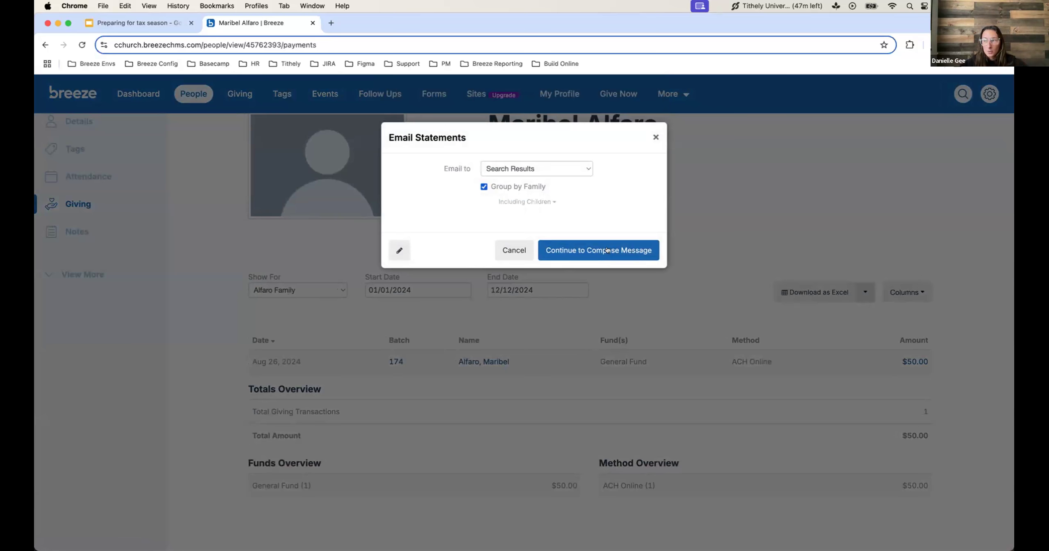
click(622, 255)
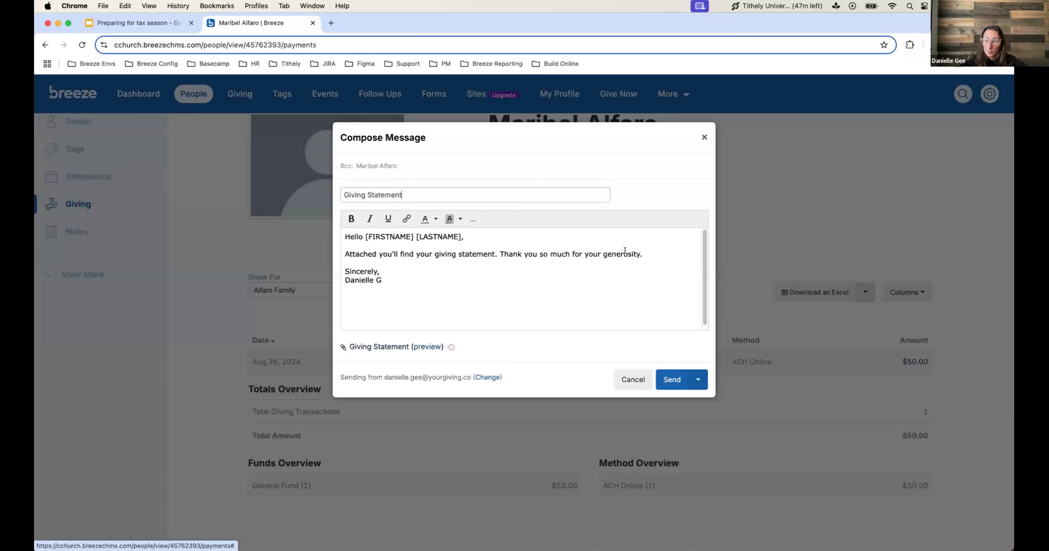
click(426, 347)
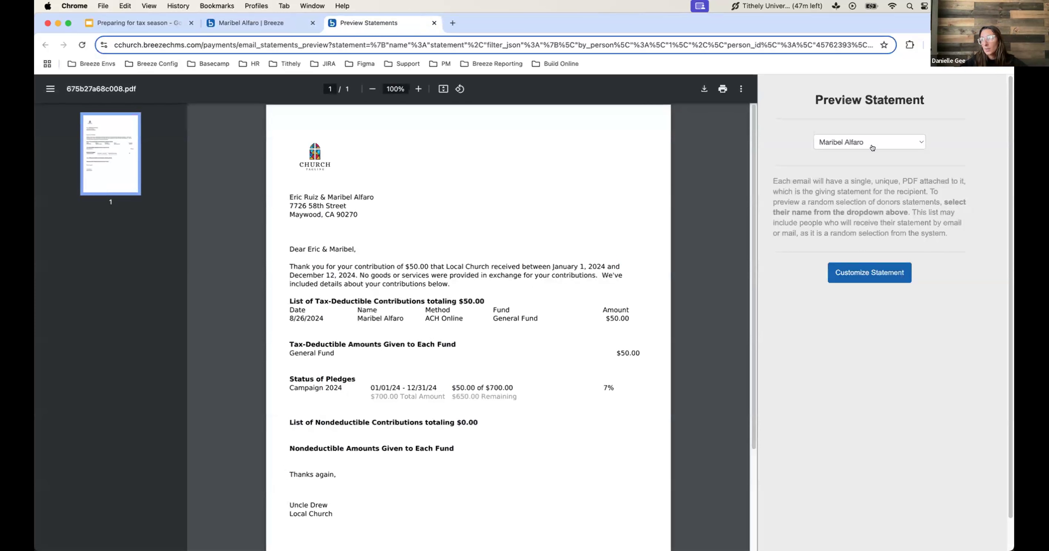
click(433, 23)
click(701, 138)
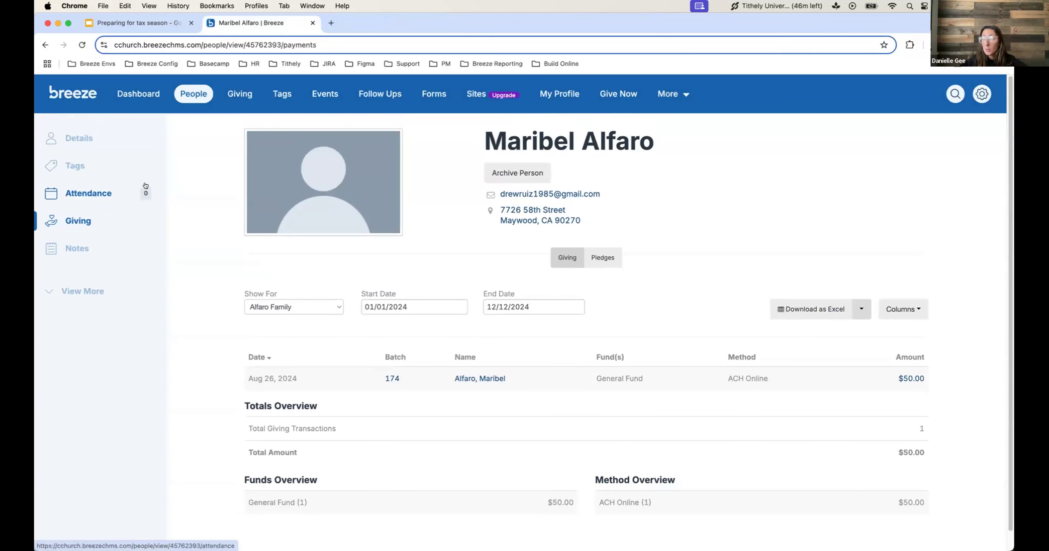
- Open the giving reports and filter the transactions to dates from 01/01/2024 through 12/12/2024
click(237, 96)
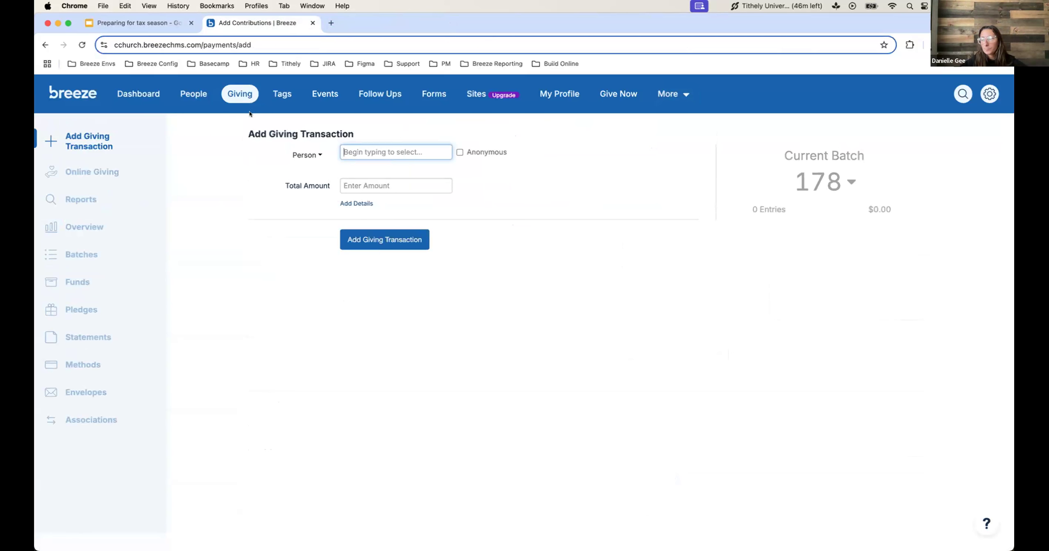
click(88, 196)
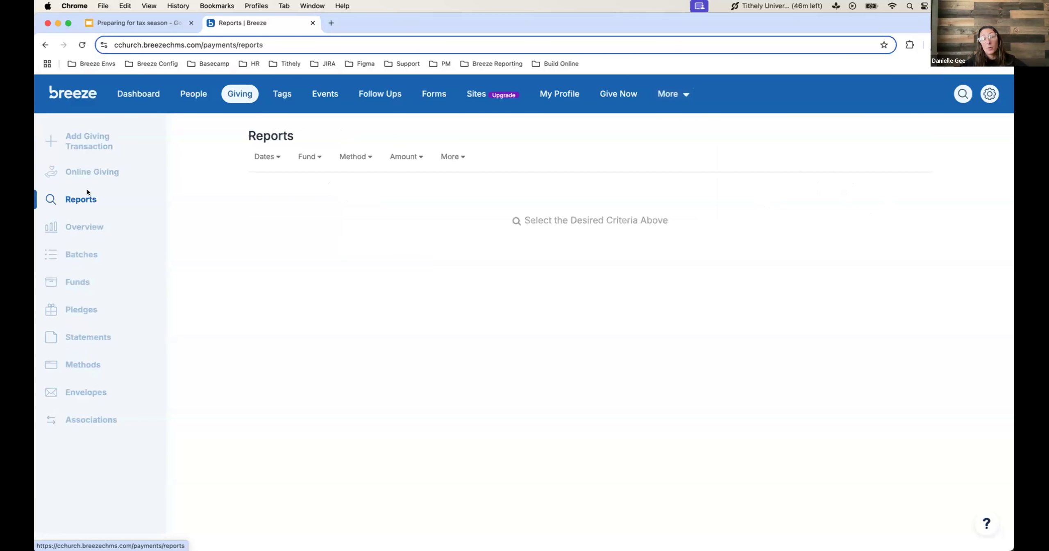
click(266, 157)
text(01)
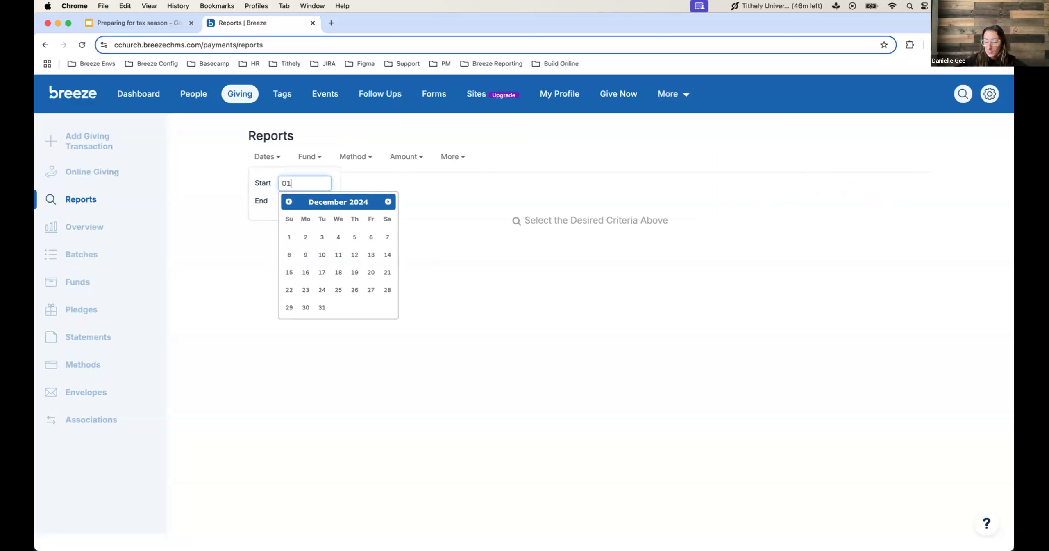
text(/01/2024)
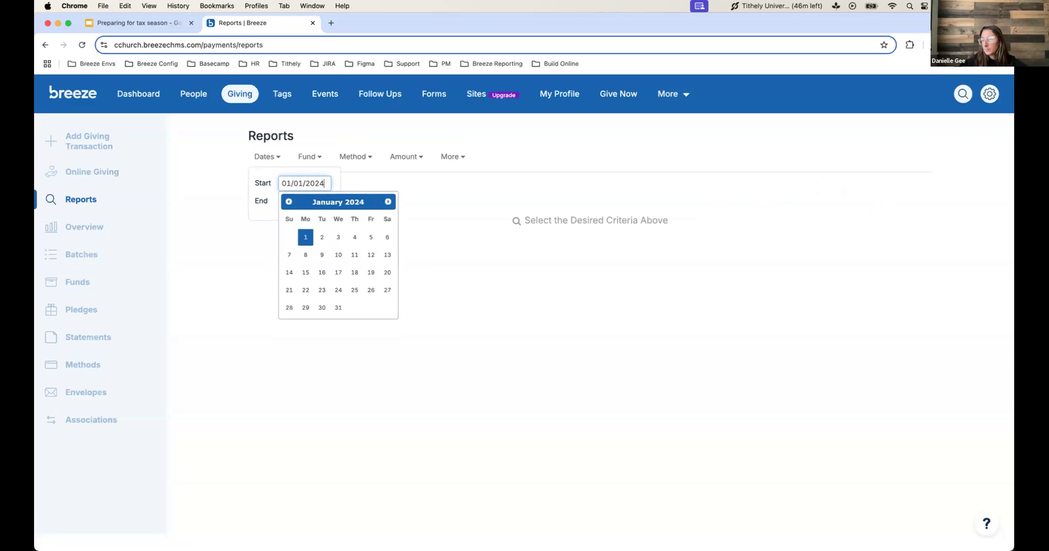
key(Return)
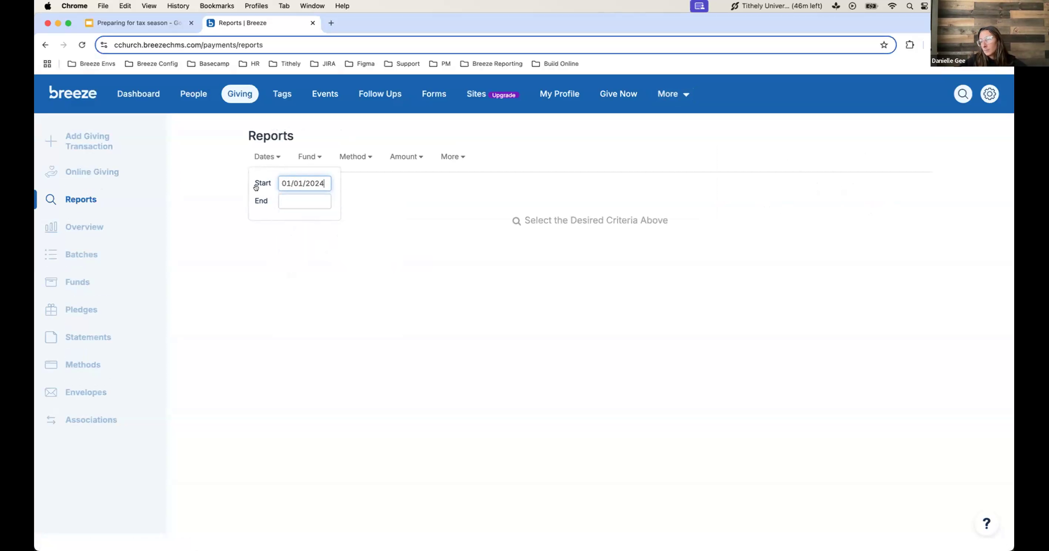
click(308, 195)
text(12/)
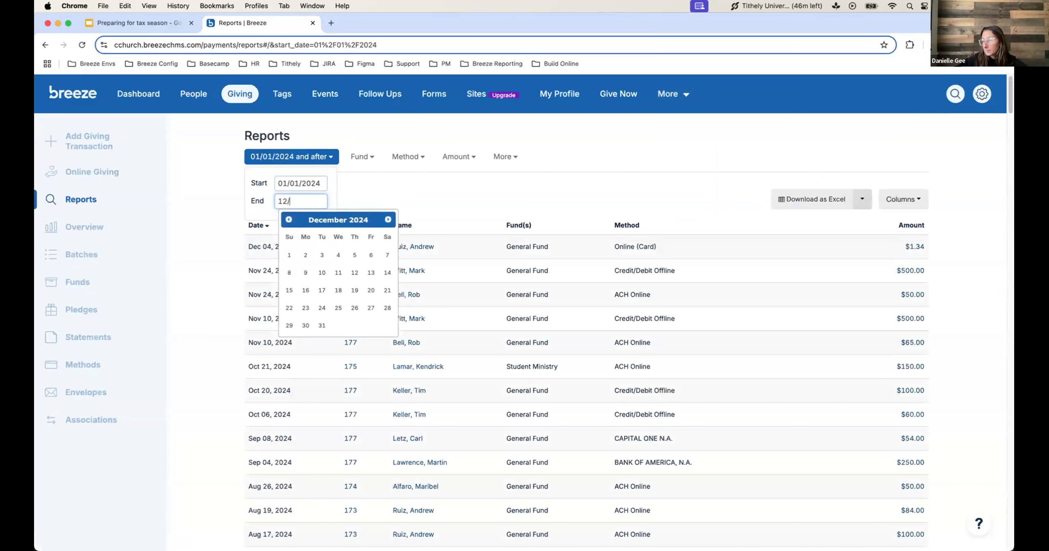
text(12/2024)
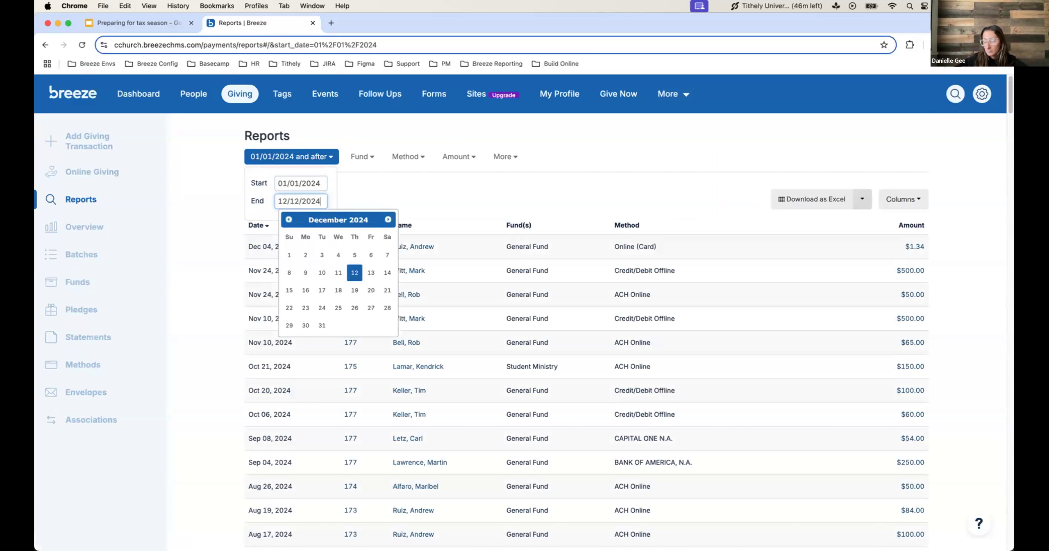
key(Return)
click(423, 177)
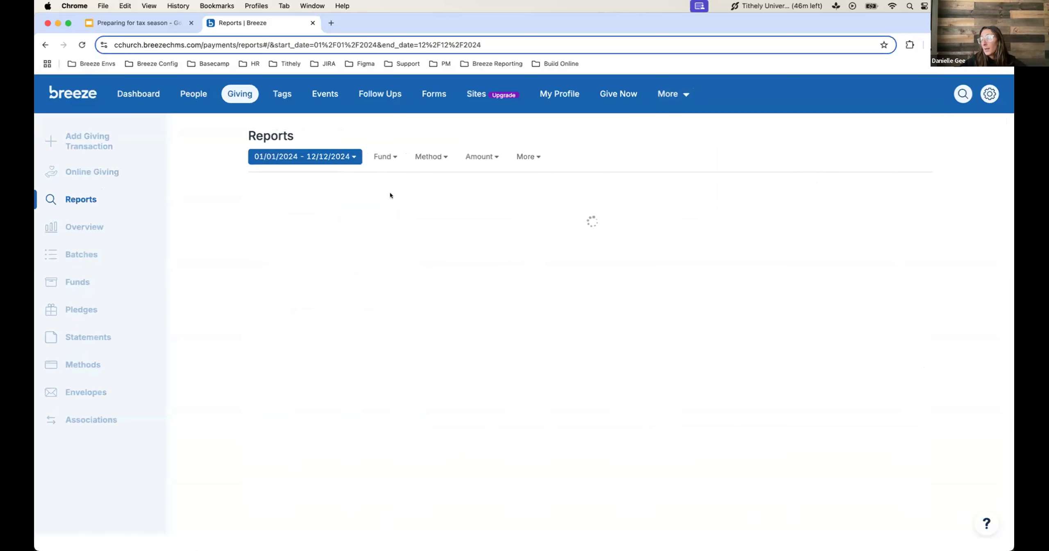
- Examine the report's Fund and Method filter choices and the list of additional filter criteria
click(381, 158)
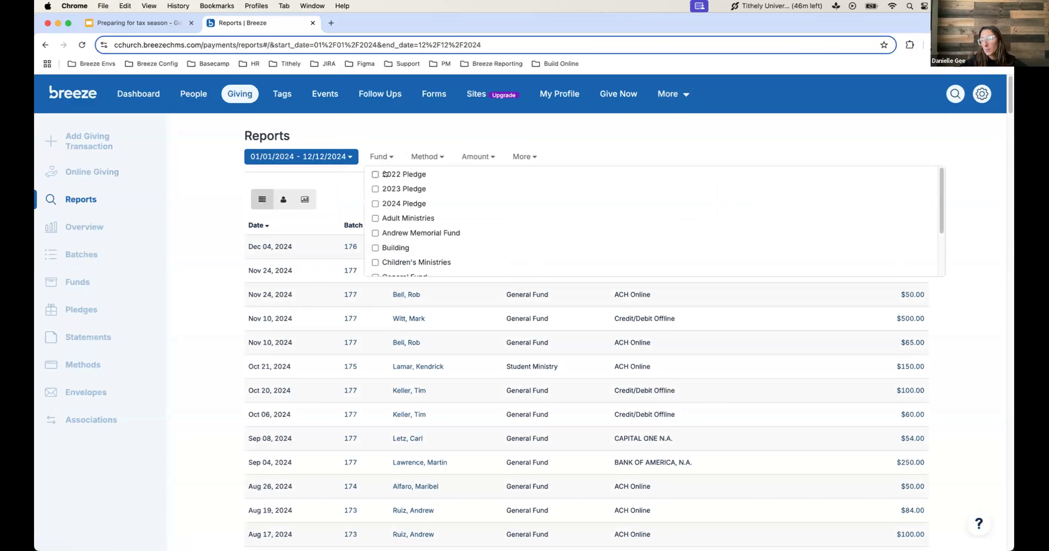
click(425, 157)
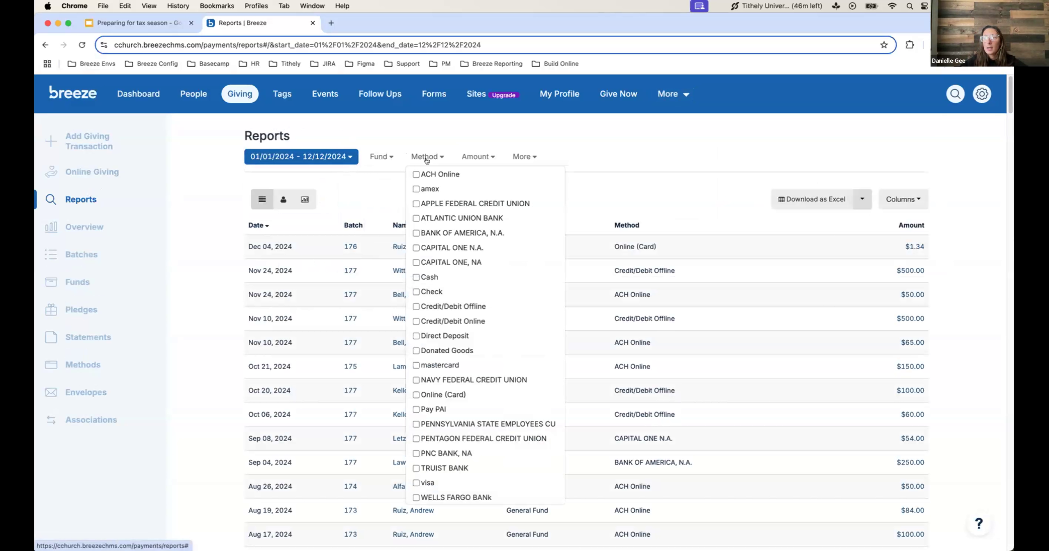
click(569, 142)
click(524, 157)
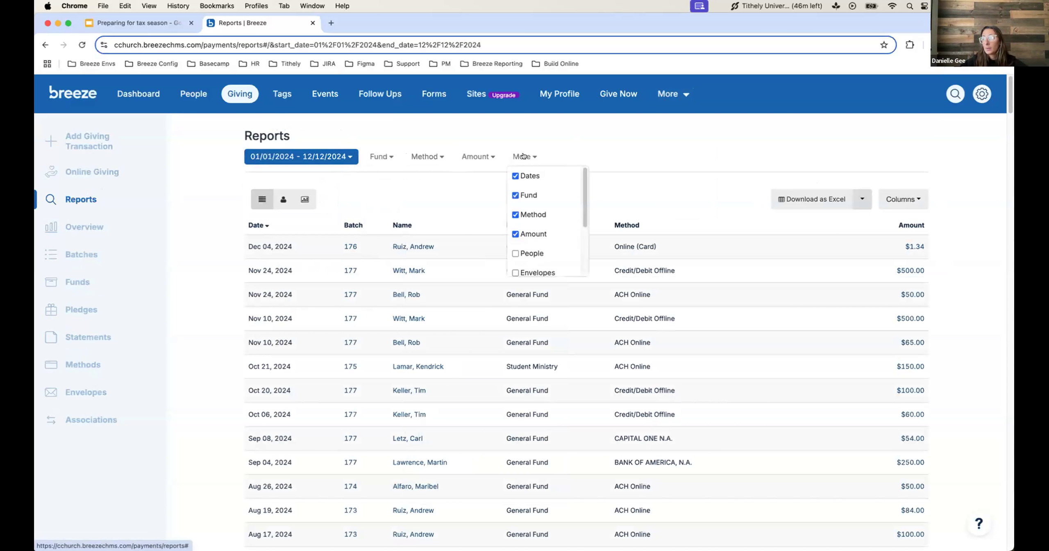
scroll(554, 239, down, 4)
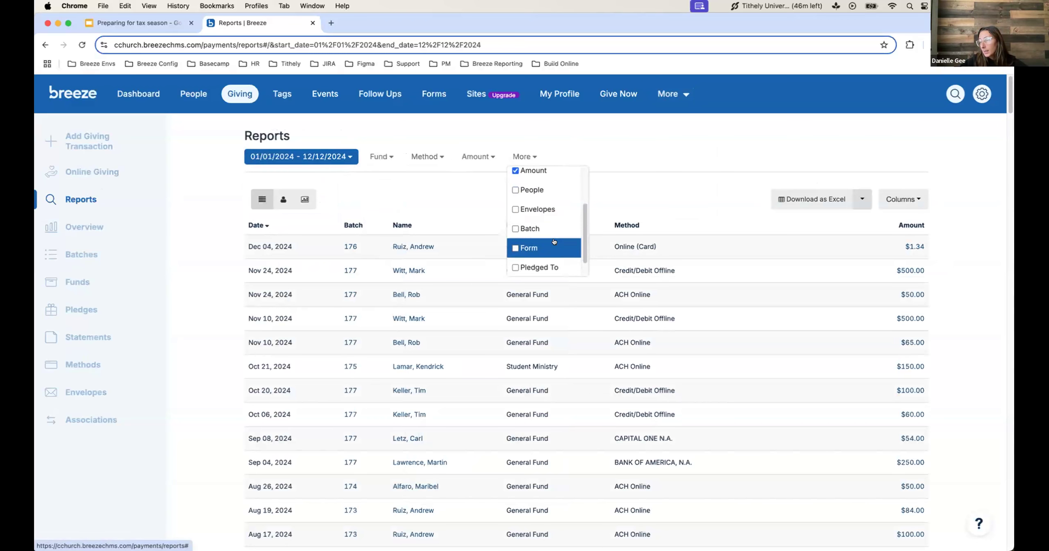
scroll(550, 249, down, 1)
click(620, 177)
scroll(482, 179, up, 1)
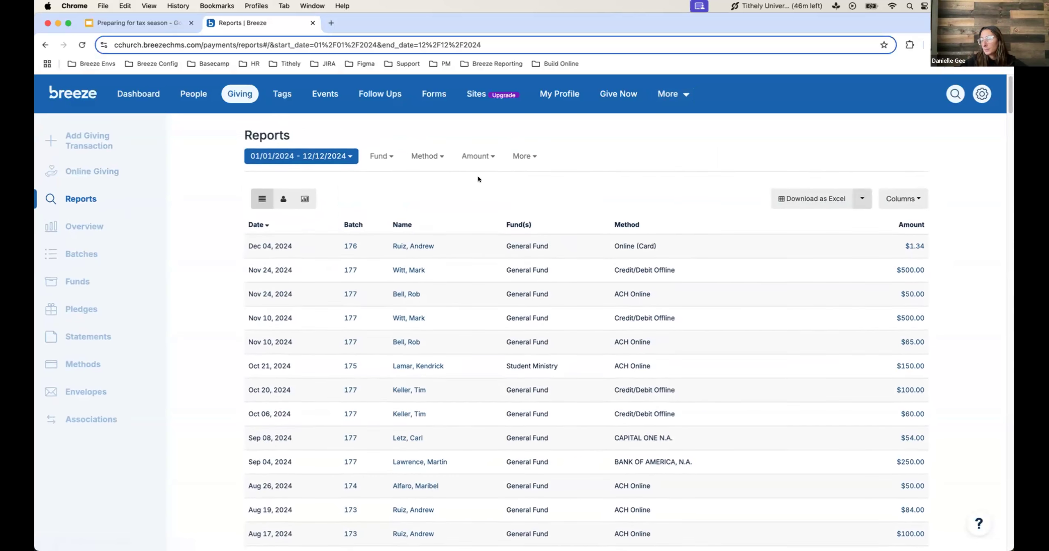
- Filter the report to donors whose summed giving is at least $200, and review its totals, fund and method overviews
click(483, 157)
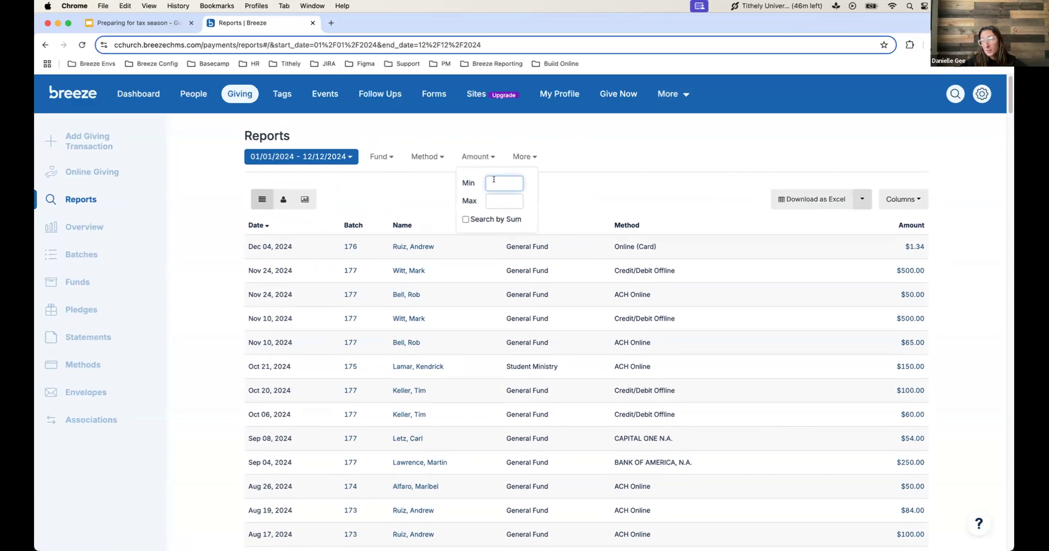
text(200)
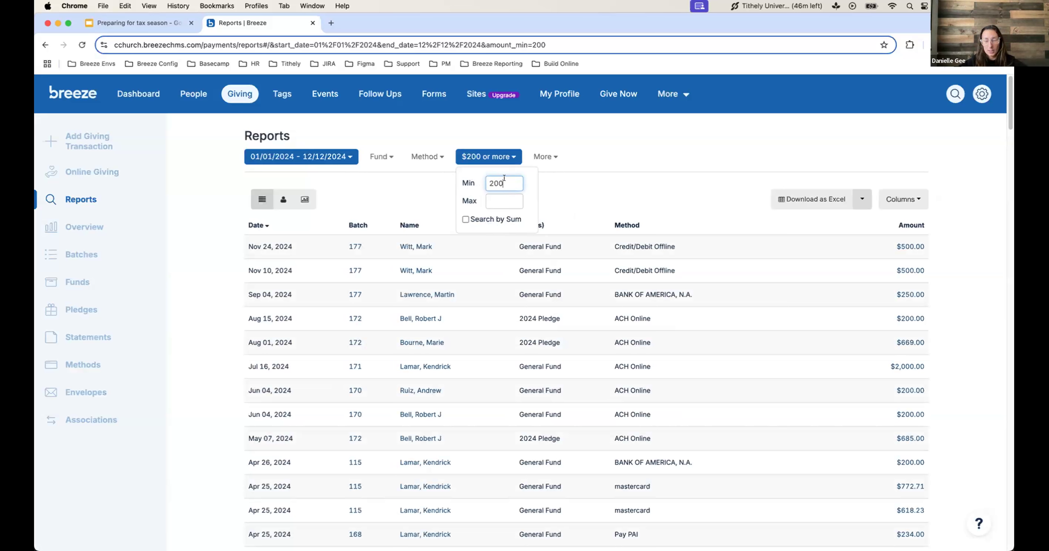
click(489, 220)
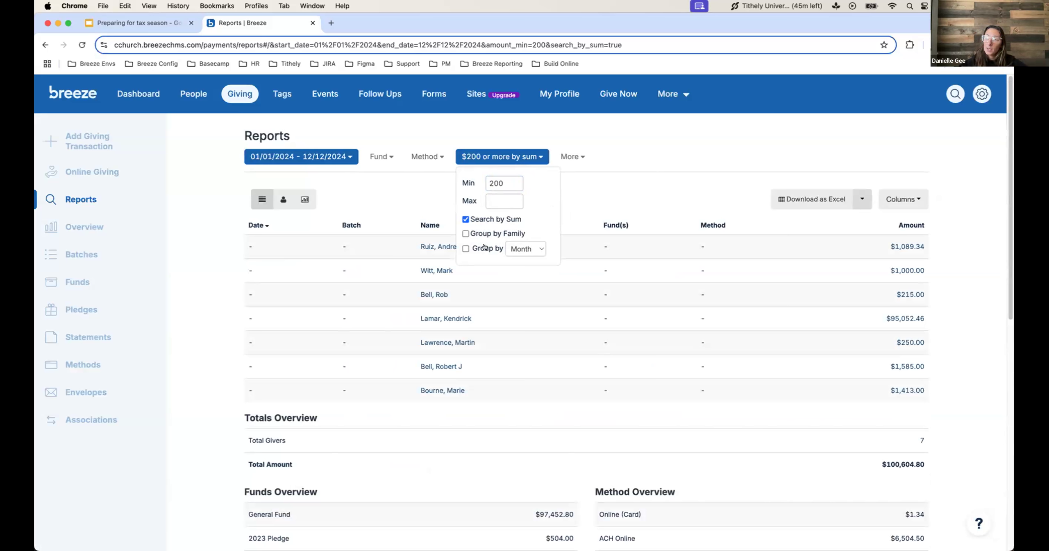
click(595, 194)
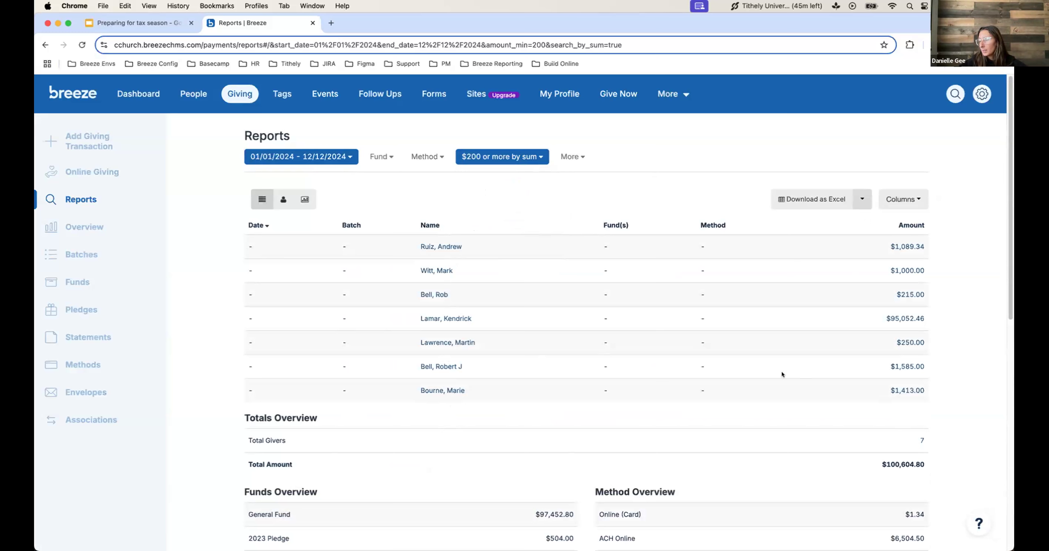
scroll(783, 374, down, 2)
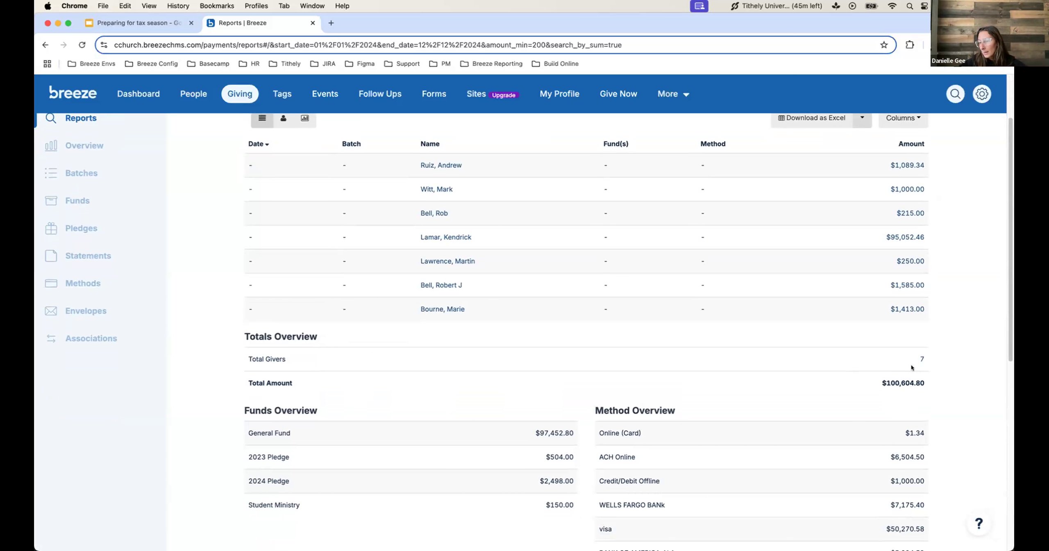
scroll(911, 367, down, 2)
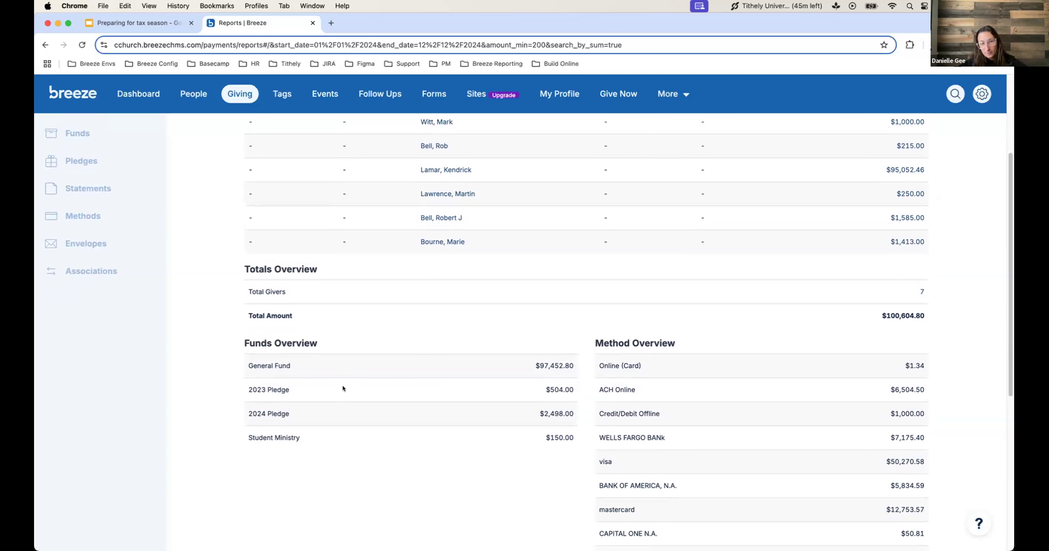
scroll(763, 441, down, 3)
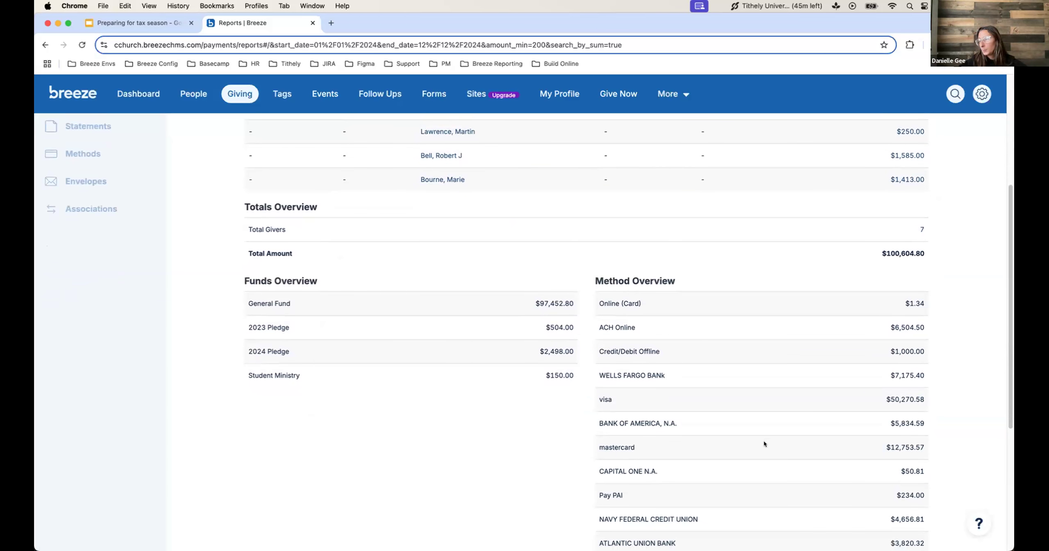
scroll(722, 371, down, 3)
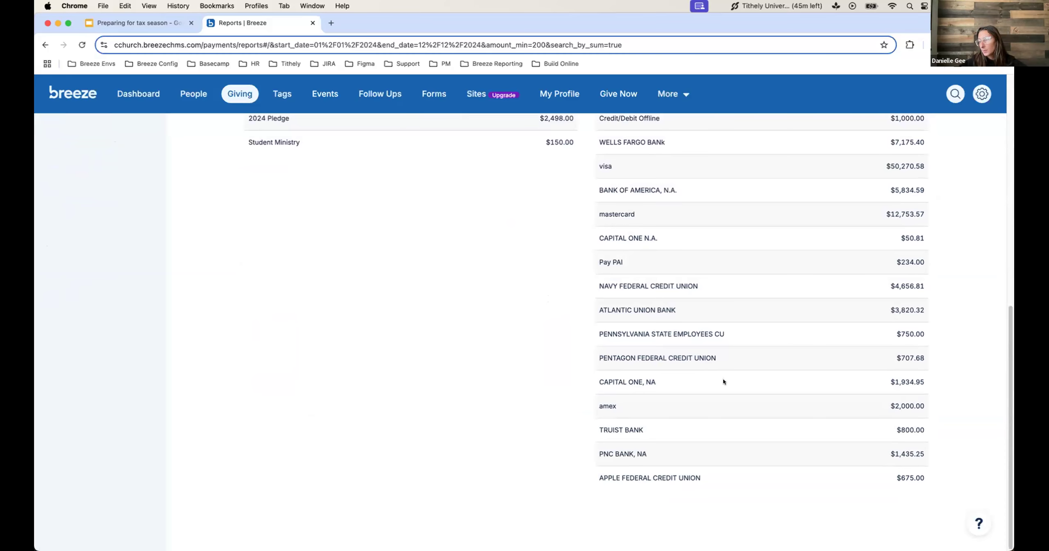
scroll(723, 377, up, 10)
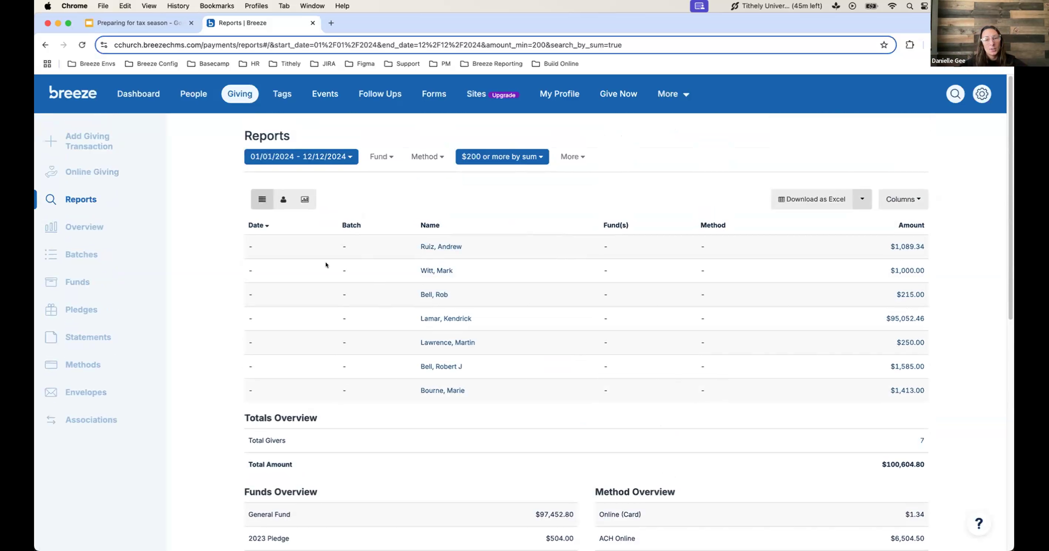
- Start a family-grouped statement email to the report's search results and preview the attached giving statement
click(861, 198)
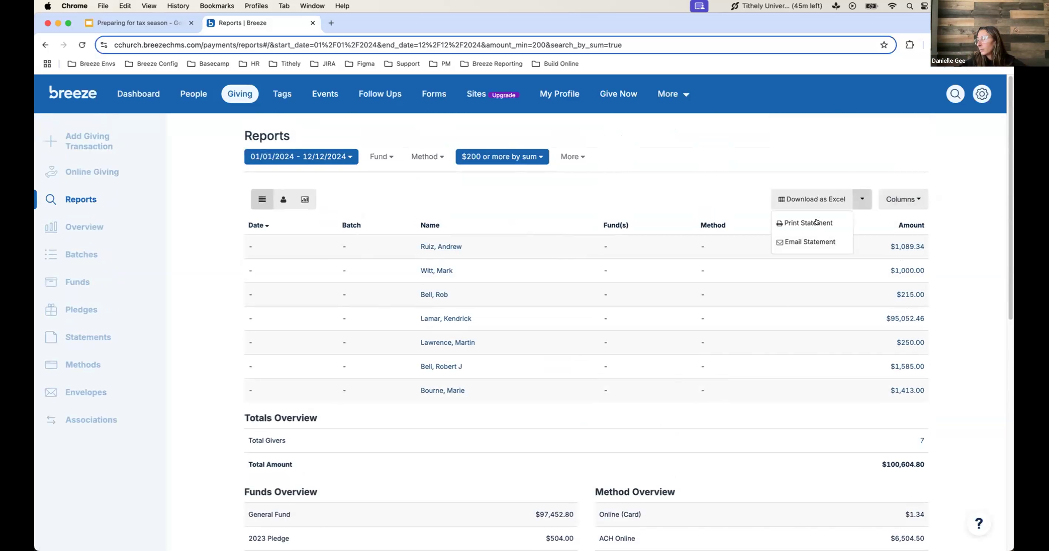
click(798, 242)
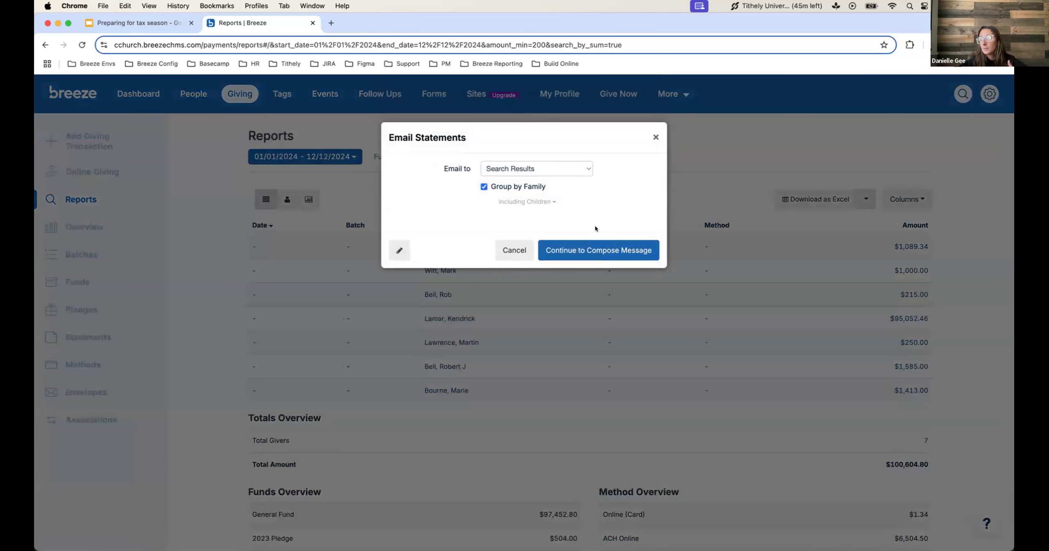
click(581, 250)
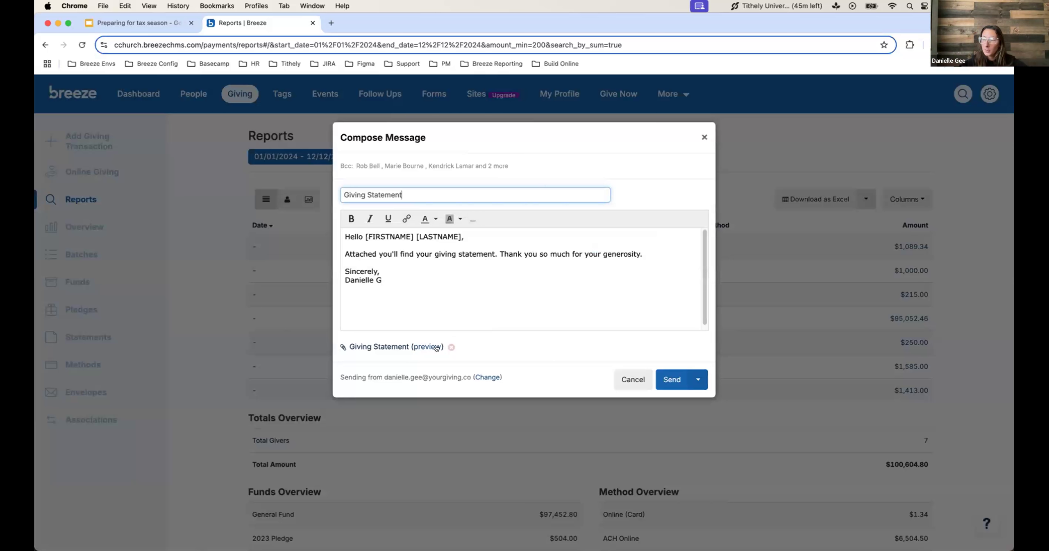
click(428, 348)
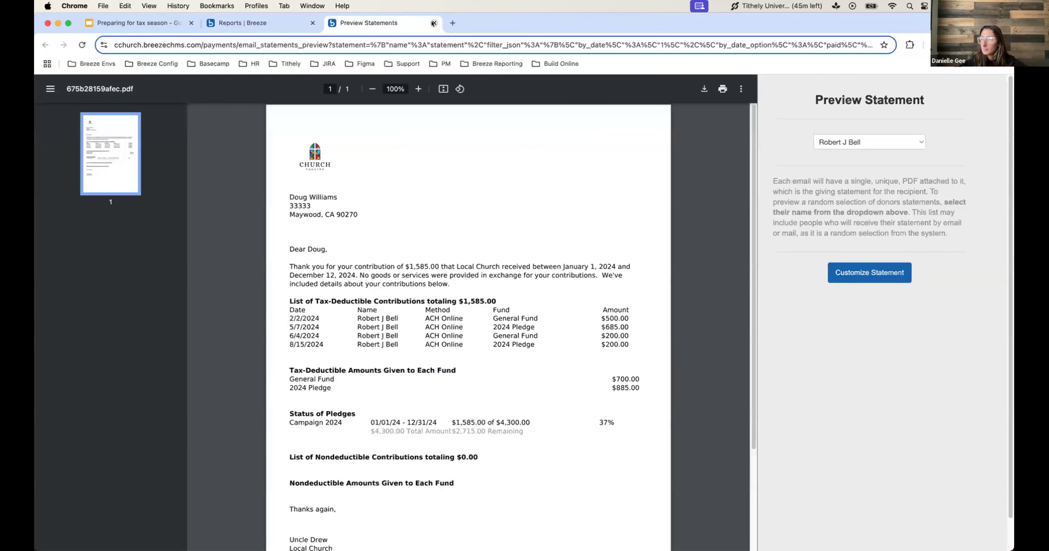
click(434, 23)
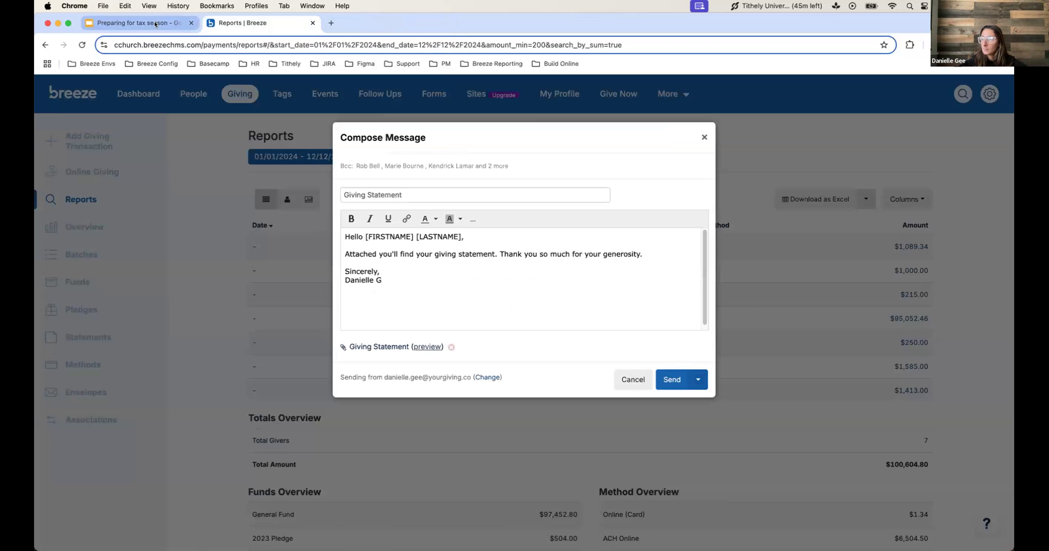
- Switch to the tax season presentation in Google Slides and present it, advancing to the Statement Templates & Customization slide
click(139, 23)
click(872, 90)
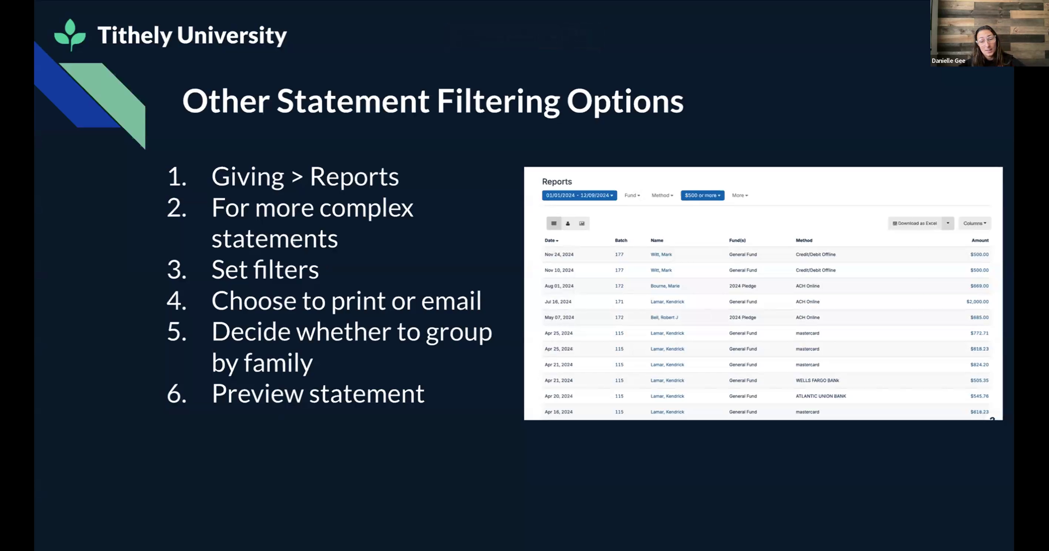
click(968, 115)
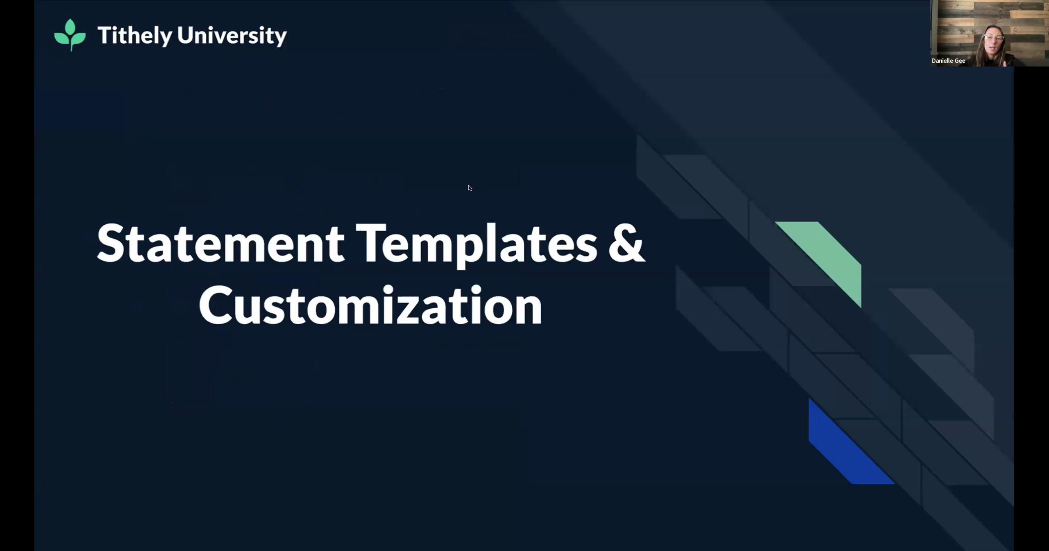
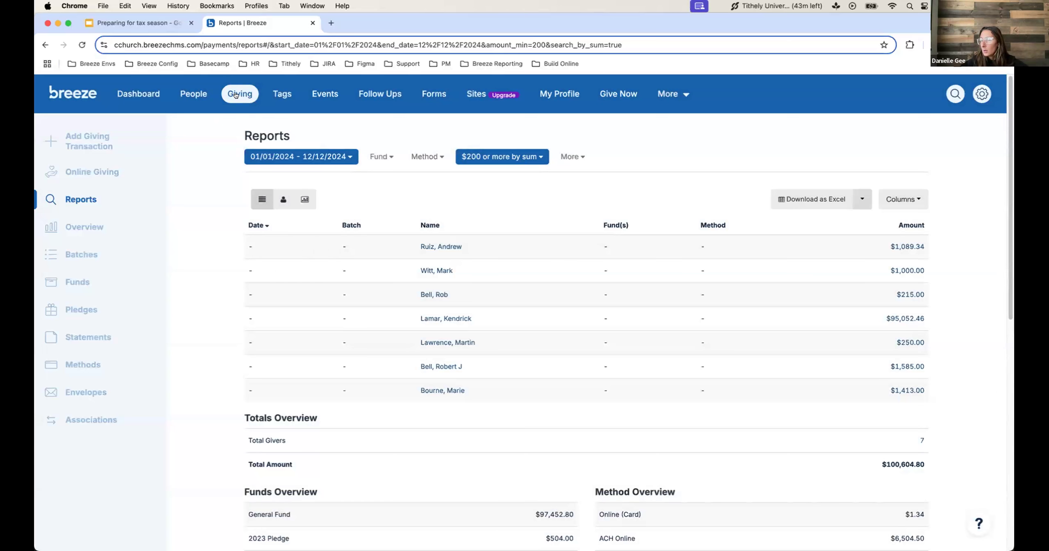
- Start a family-grouped statement email to all donors and open the preview of the attached giving statement
click(91, 336)
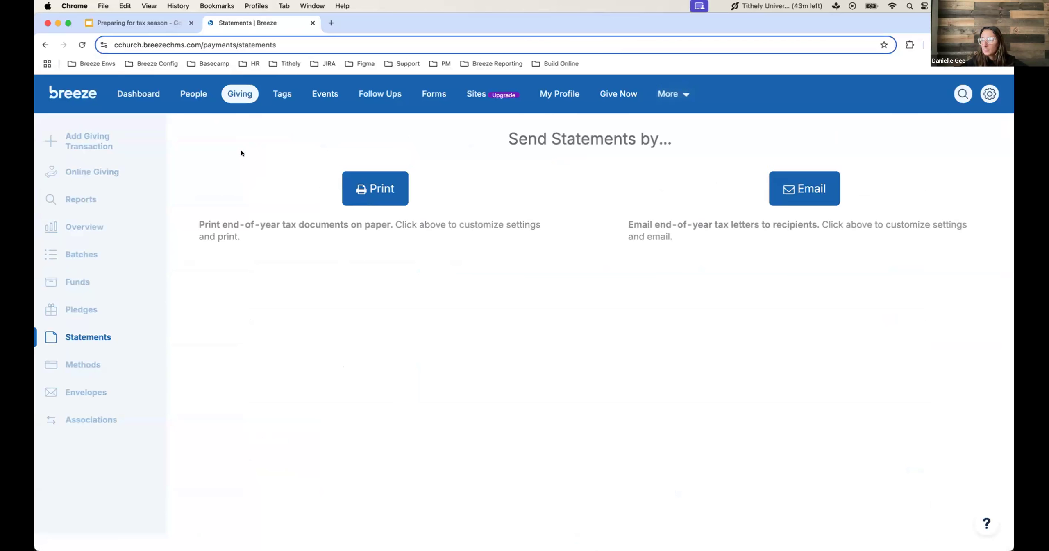
click(812, 192)
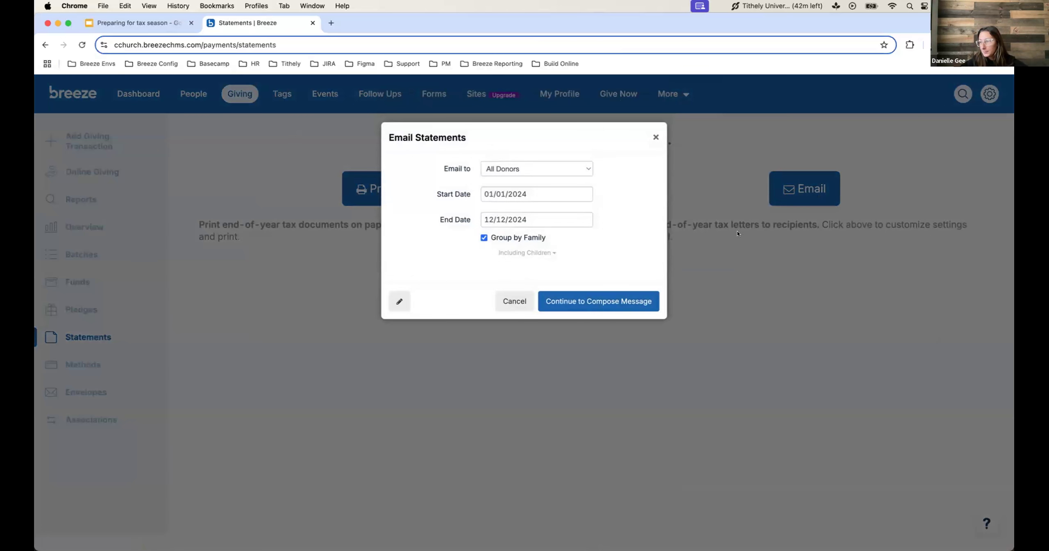
click(609, 301)
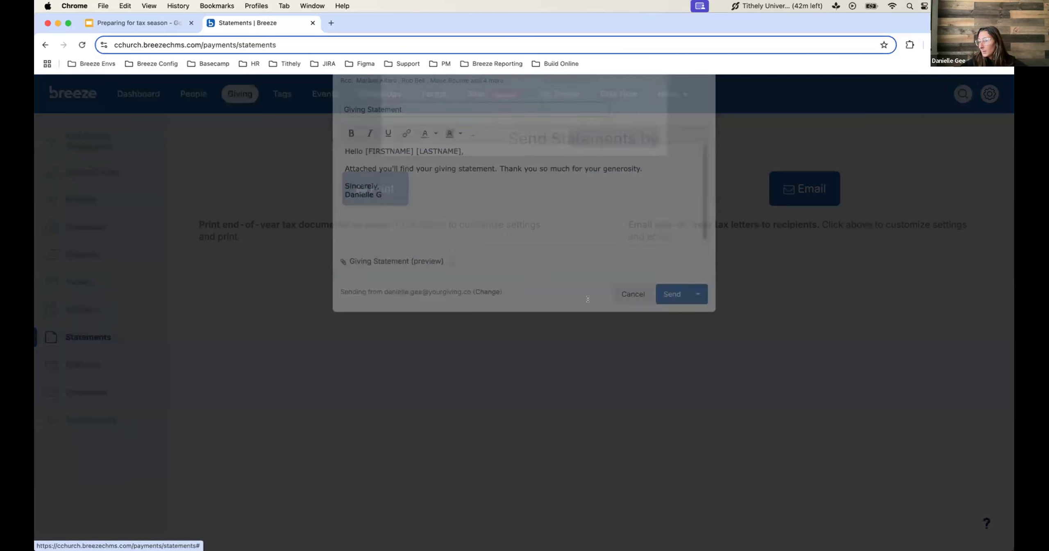
click(425, 346)
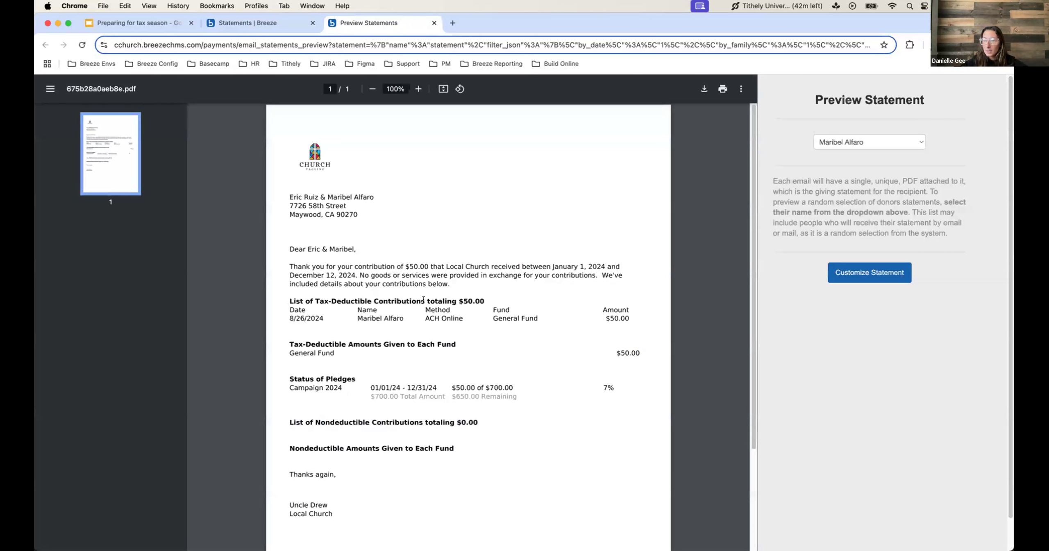
- Preview the giving statement of a donor in a different family, and return to the first donor's statement
click(875, 142)
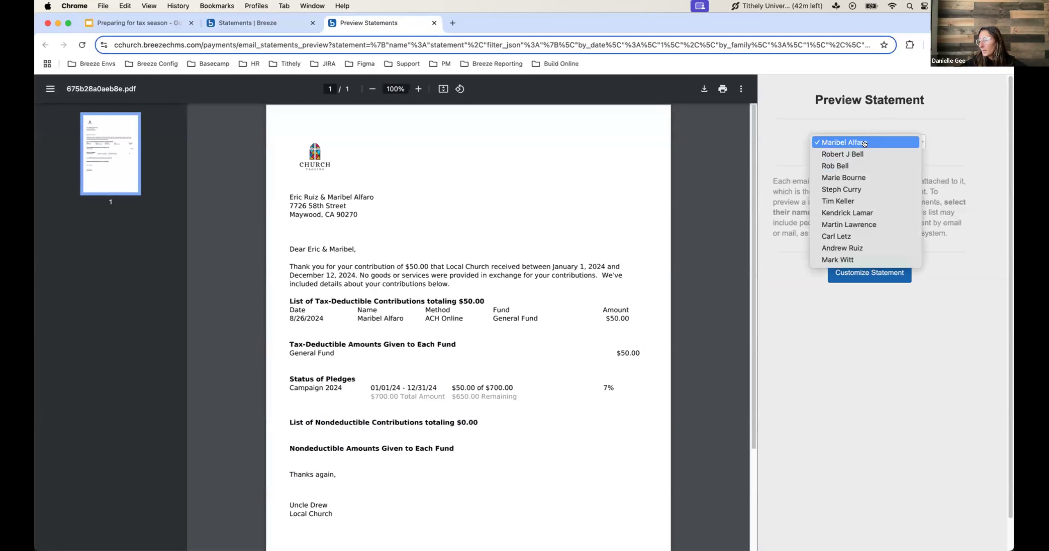
click(852, 202)
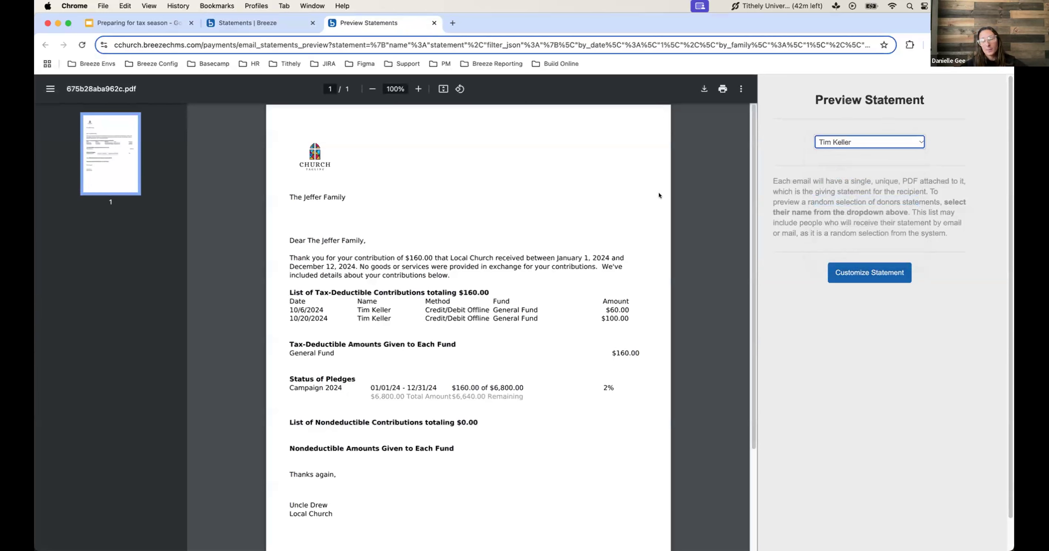
key(space)
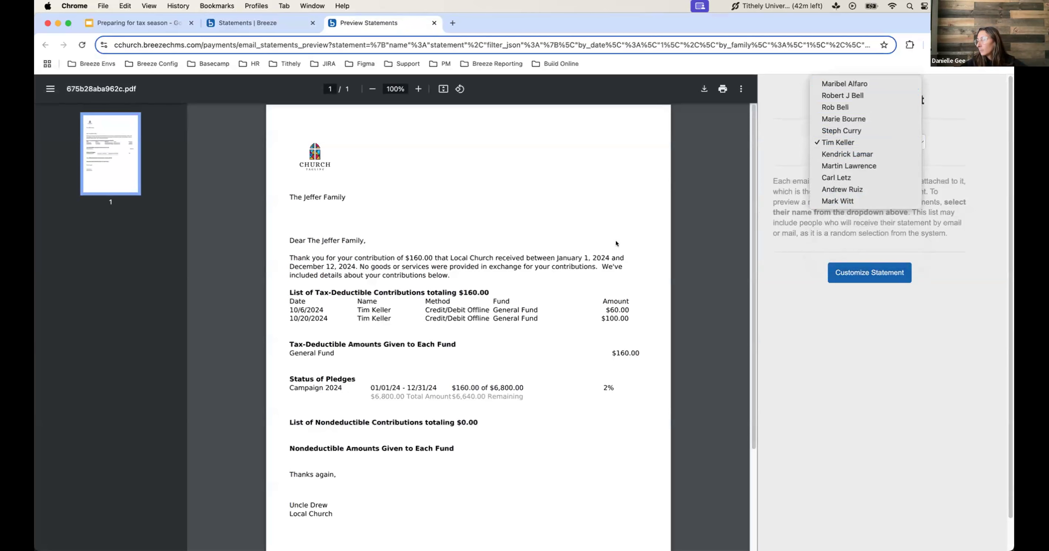
click(844, 84)
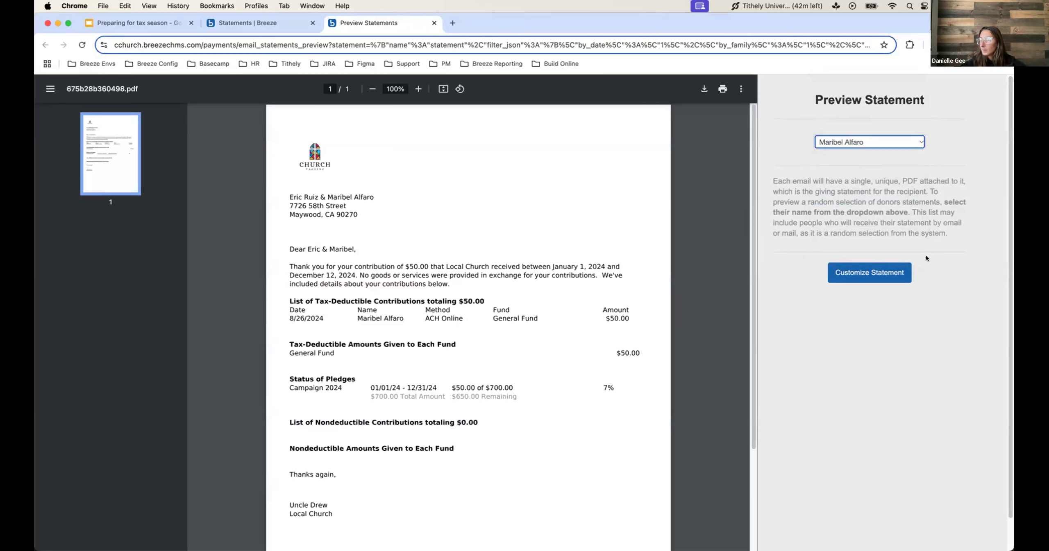
- Customize the giving statement by replacing its current configuration with the Standard template, and save it
click(869, 273)
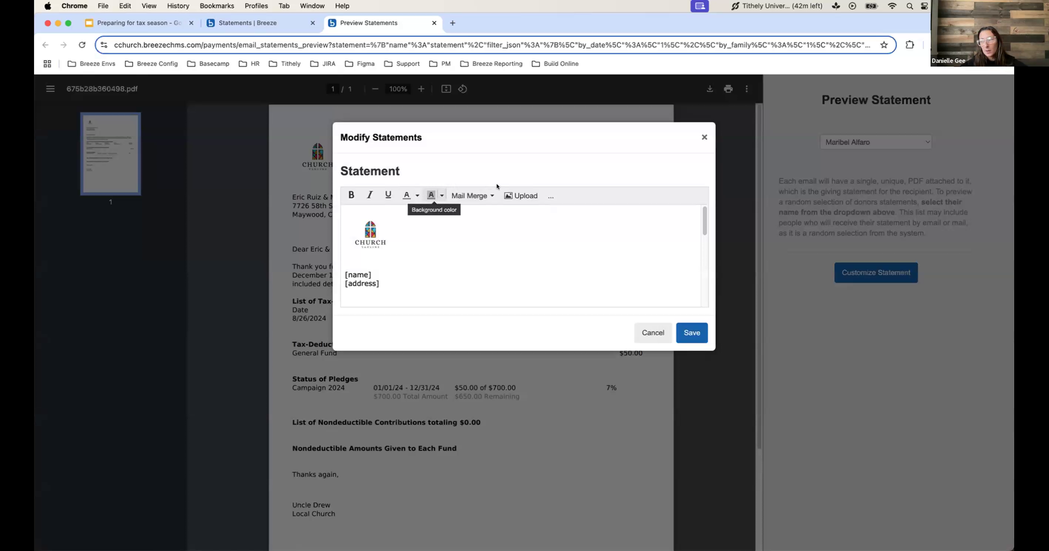
click(549, 196)
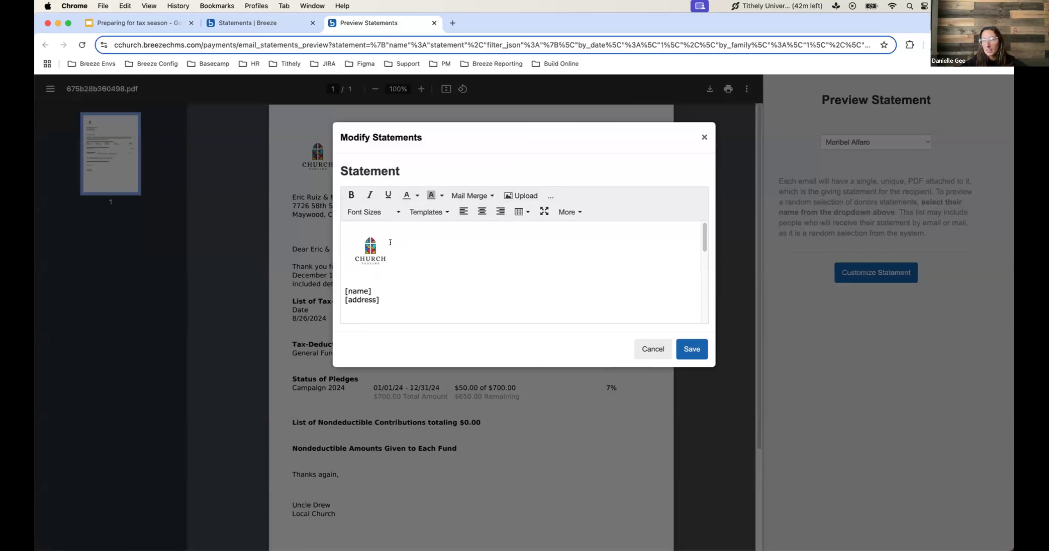
click(442, 212)
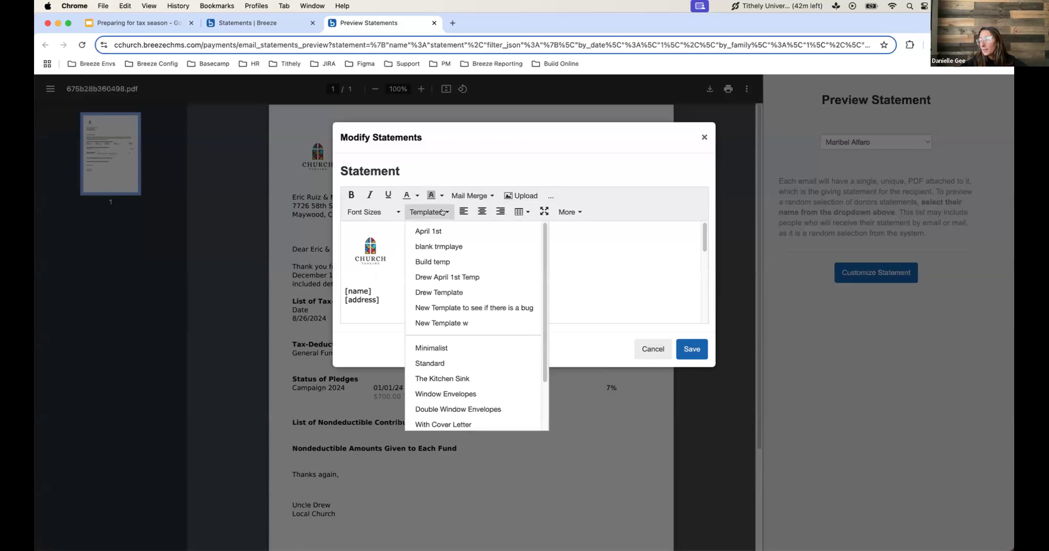
scroll(463, 340, down, 3)
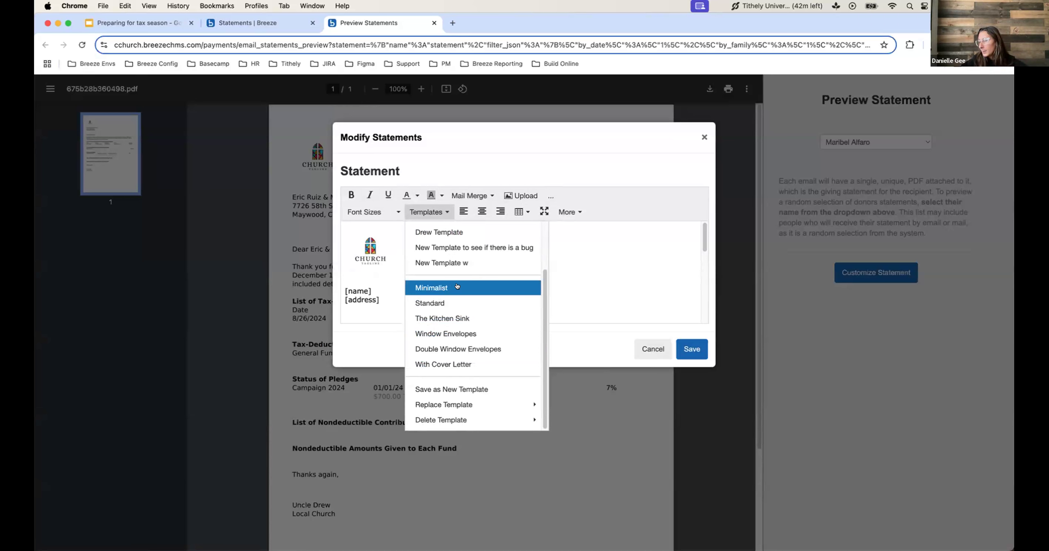
click(448, 300)
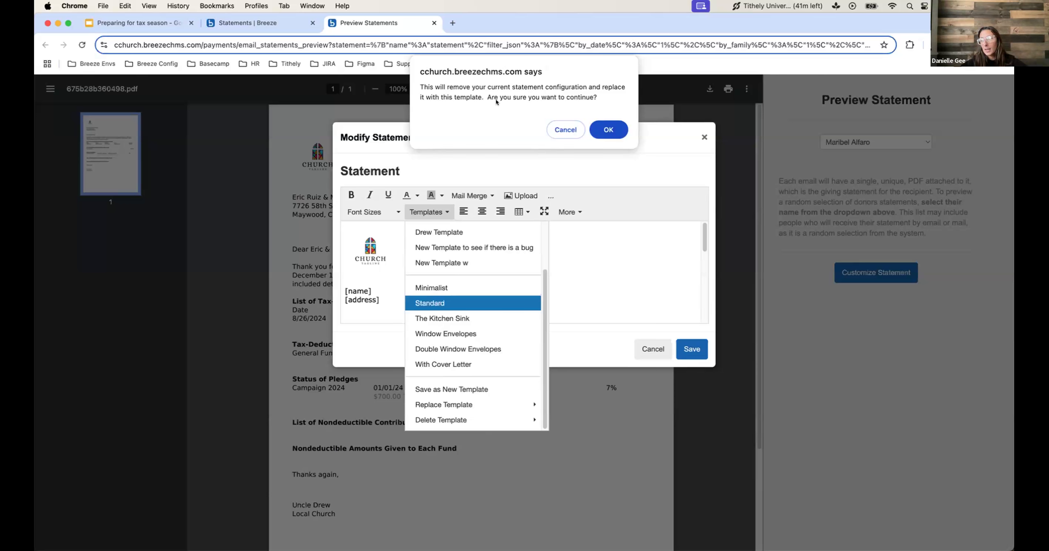
click(613, 130)
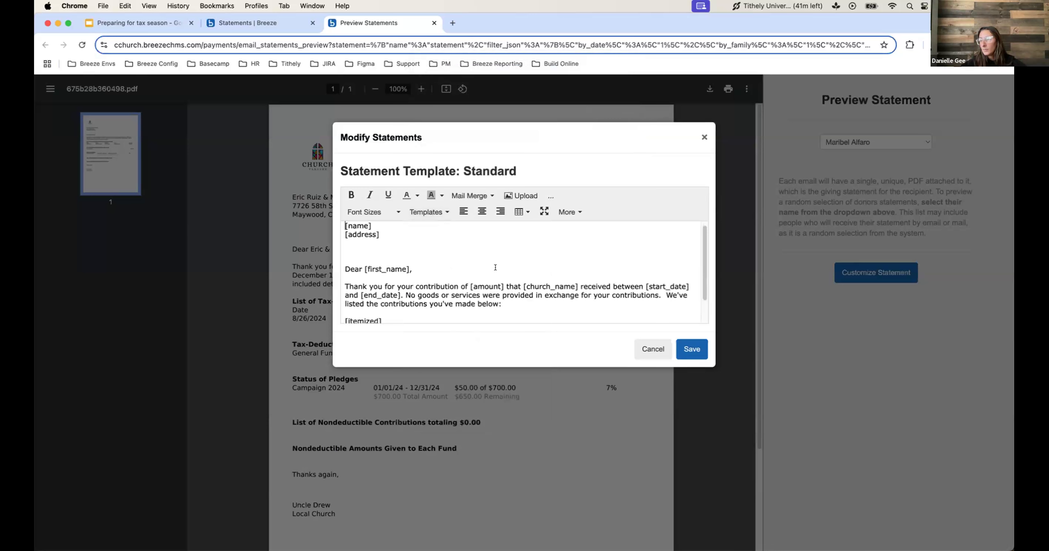
scroll(454, 266, up, 1)
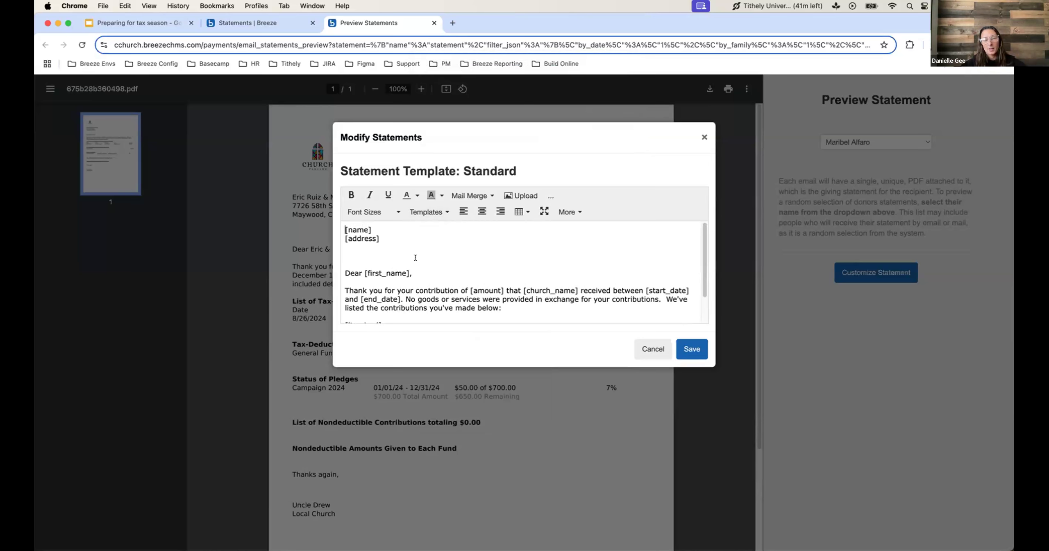
click(691, 349)
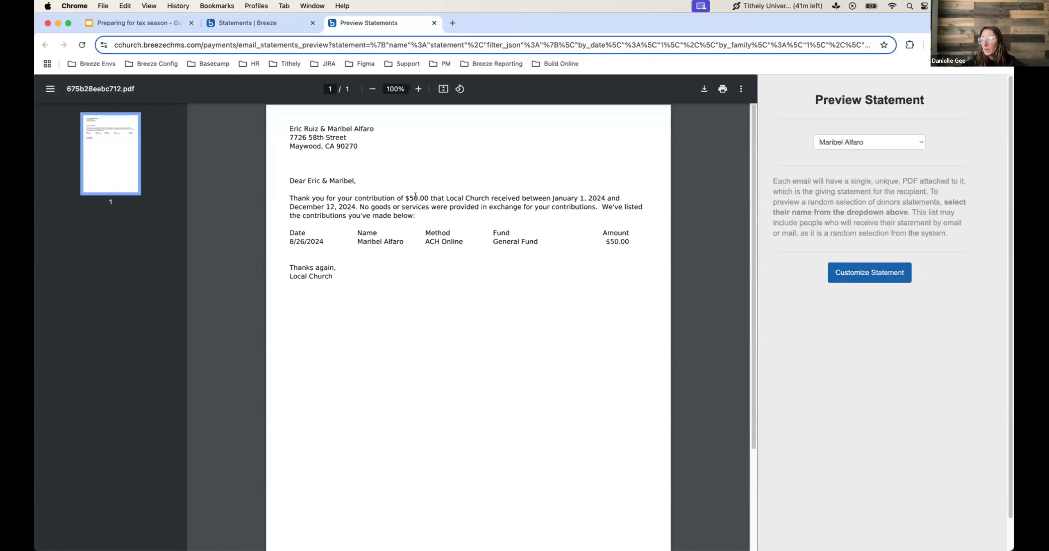
- Review the contribution amount and itemized list in the Standard statement, and compare them with another donor's statement
drag(395, 193, 421, 200)
drag(350, 244, 570, 248)
click(593, 240)
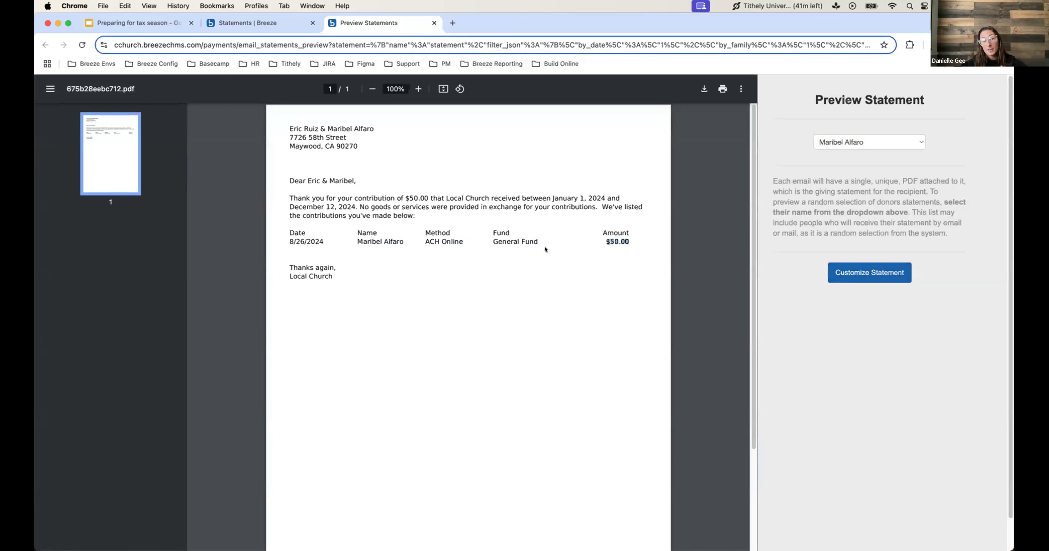
click(831, 150)
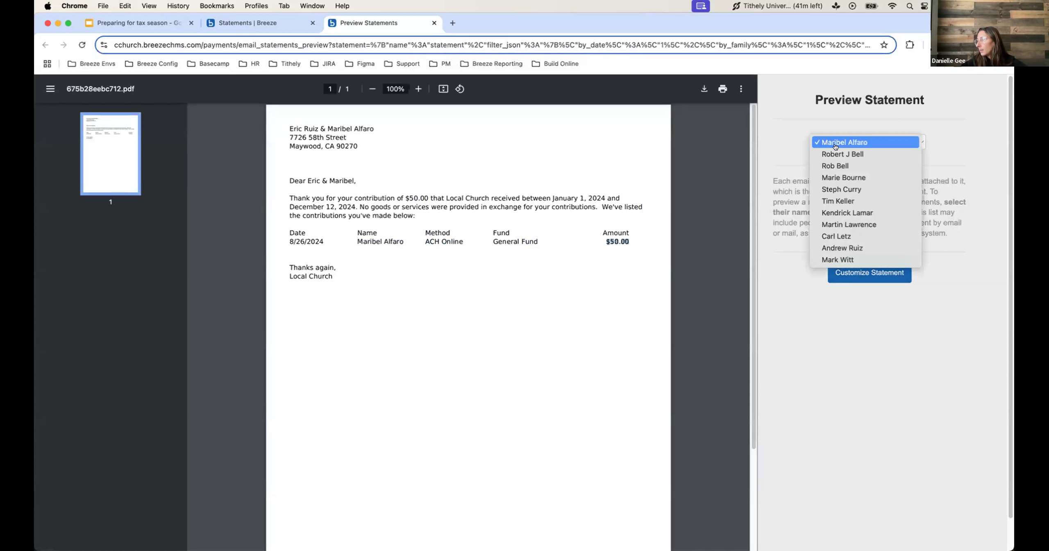
click(522, 258)
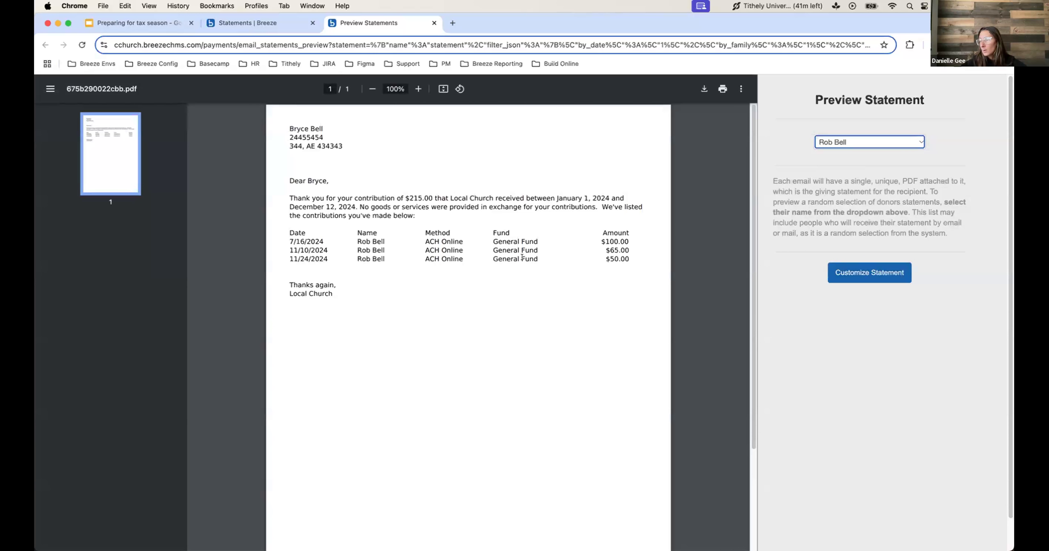
click(324, 250)
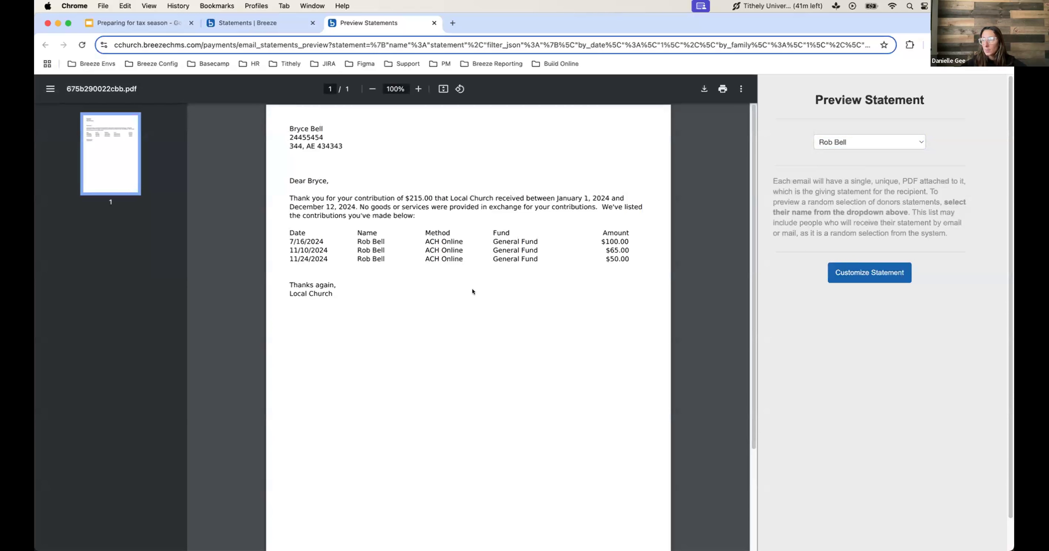
- Insert the Funds Summary merge field on a new line below the itemized list in the statement template
click(874, 271)
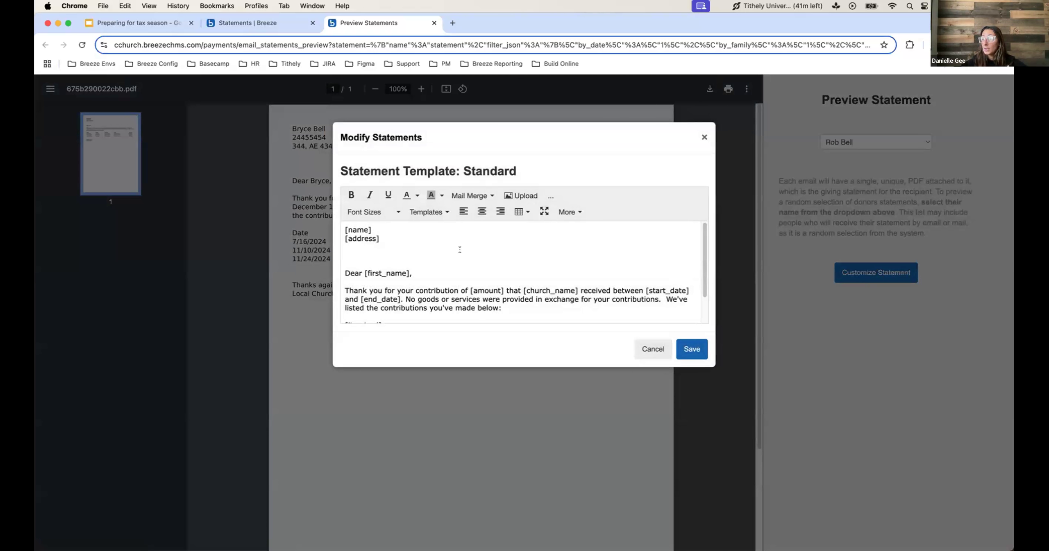
click(439, 213)
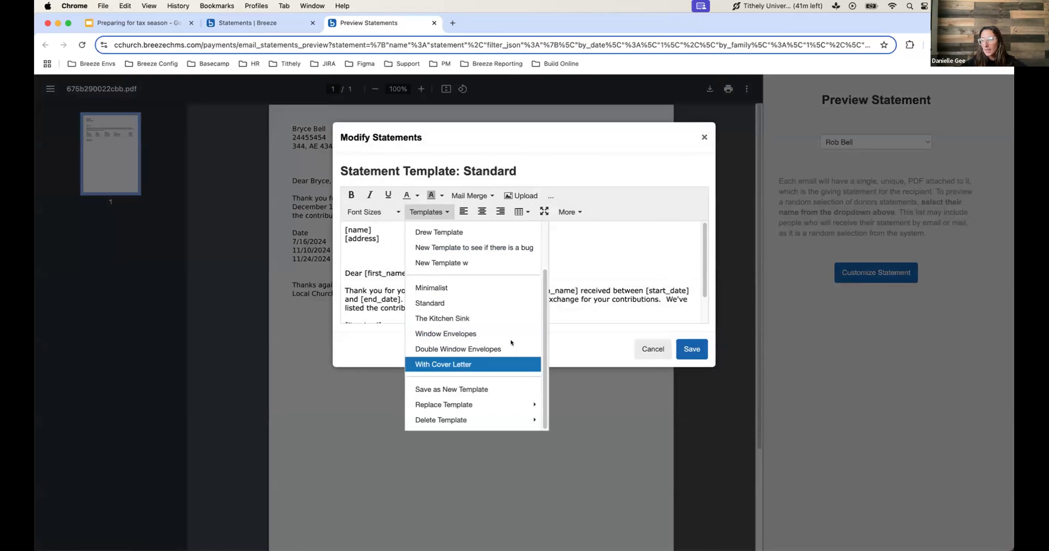
click(599, 304)
scroll(519, 306, down, 1)
scroll(517, 305, down, 1)
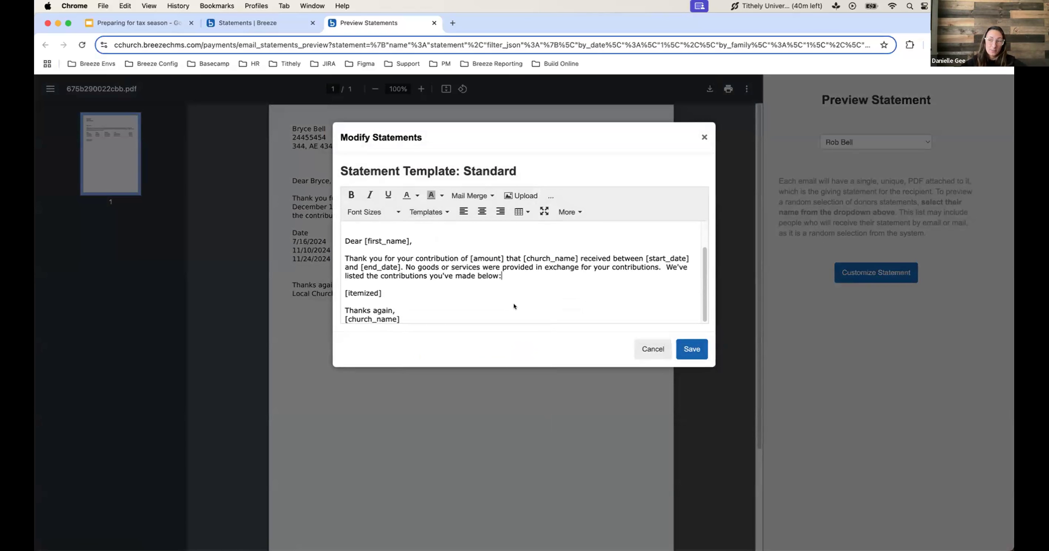
click(387, 292)
key(Return)
key(Return)
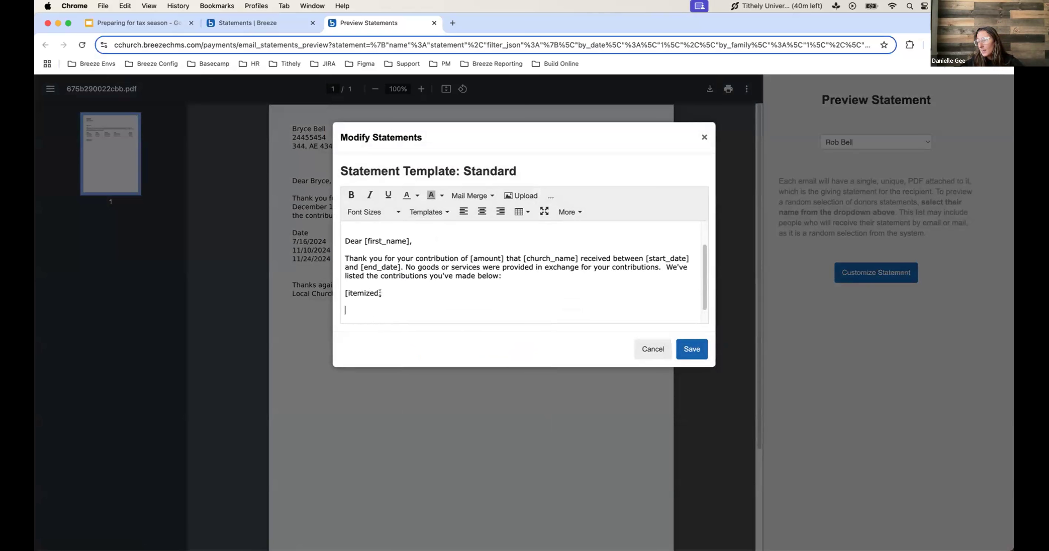
scroll(382, 294, down, 1)
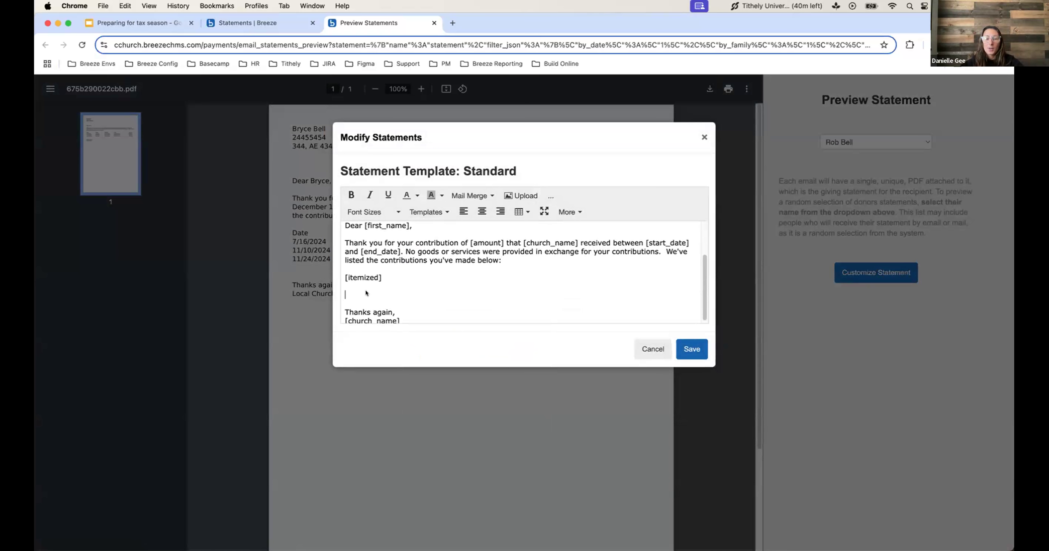
click(489, 195)
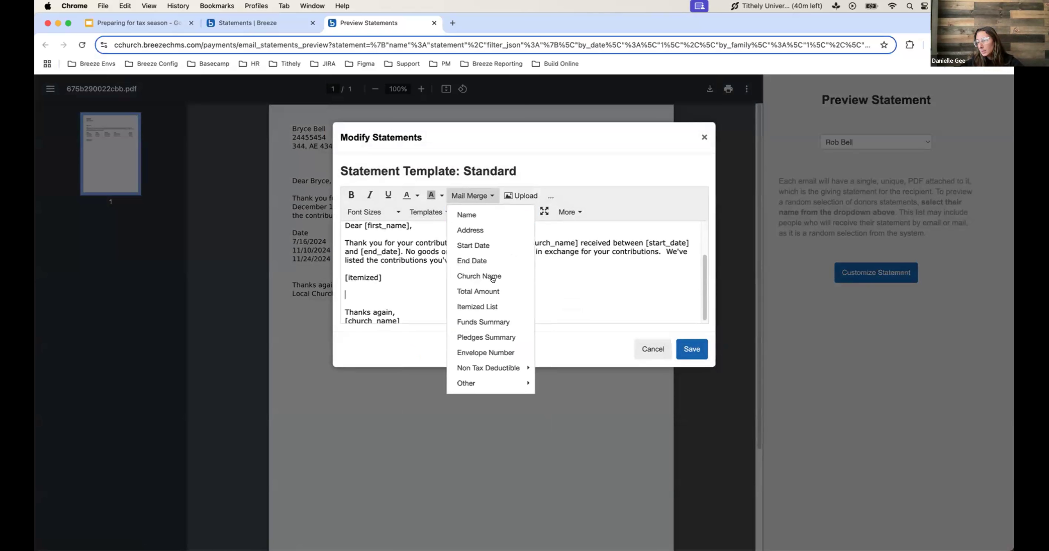
click(505, 321)
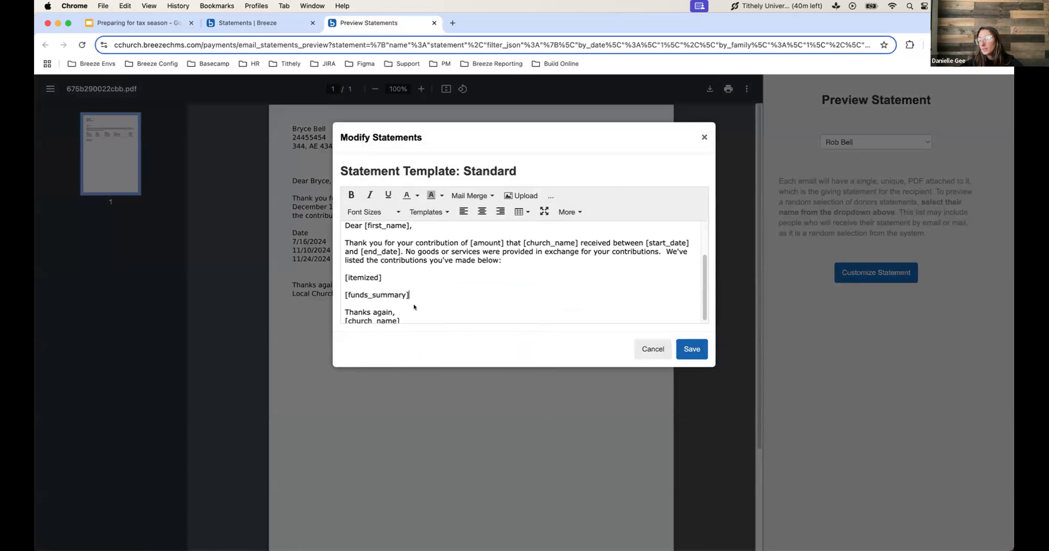
- Add the non-tax-deductible Total Amount merge field below the funds summary, and save the statement
key(Return)
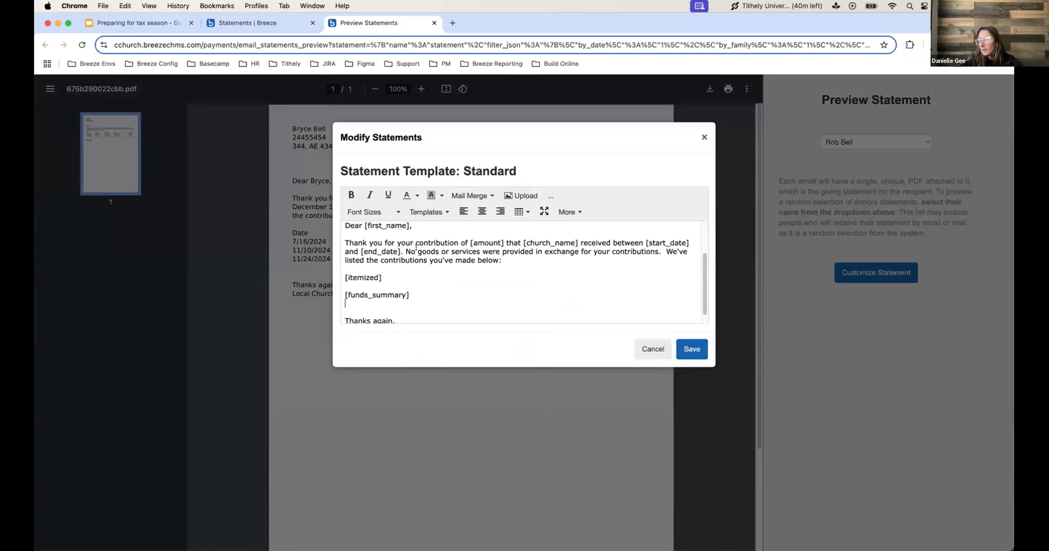
click(476, 195)
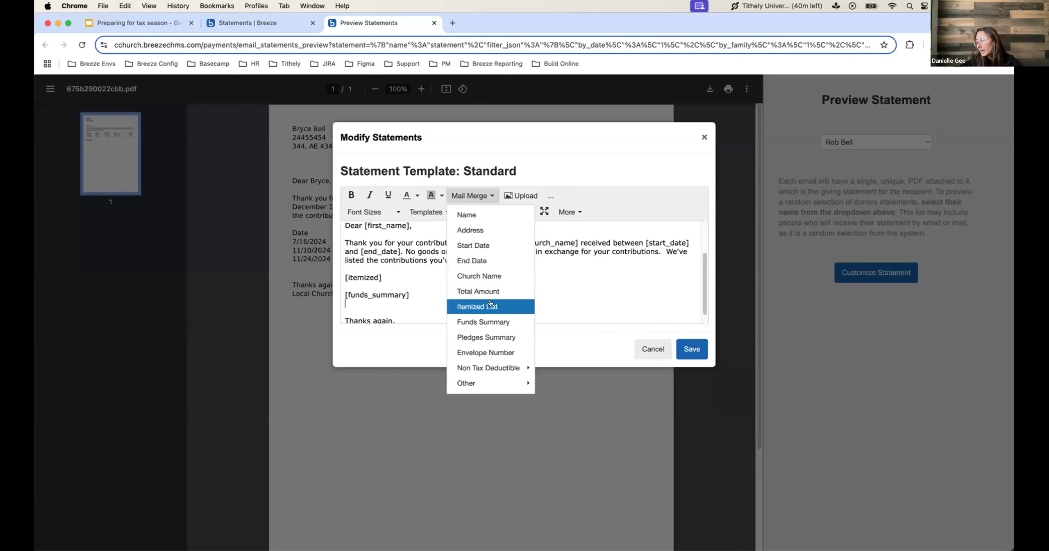
mouse_move(499, 368)
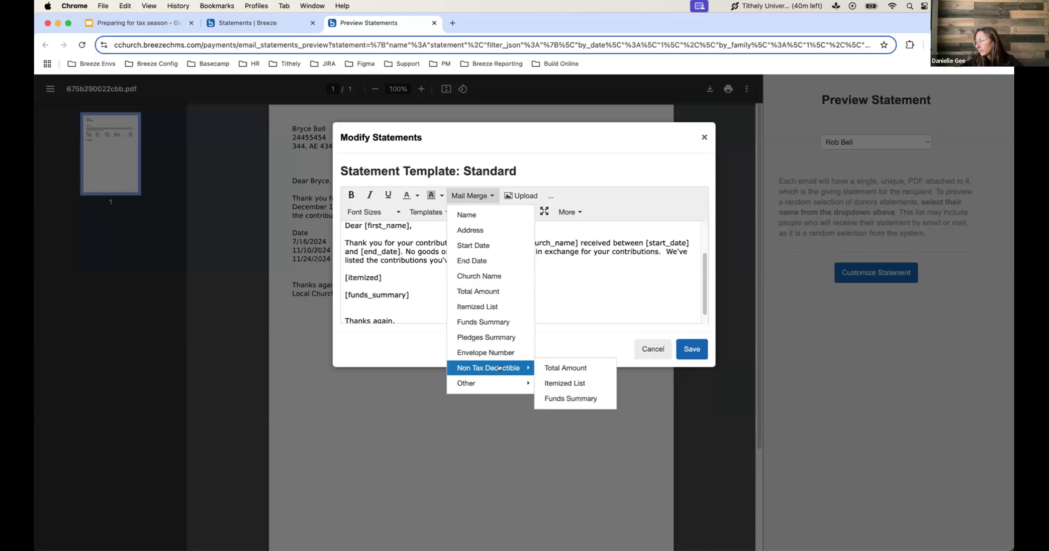
click(586, 368)
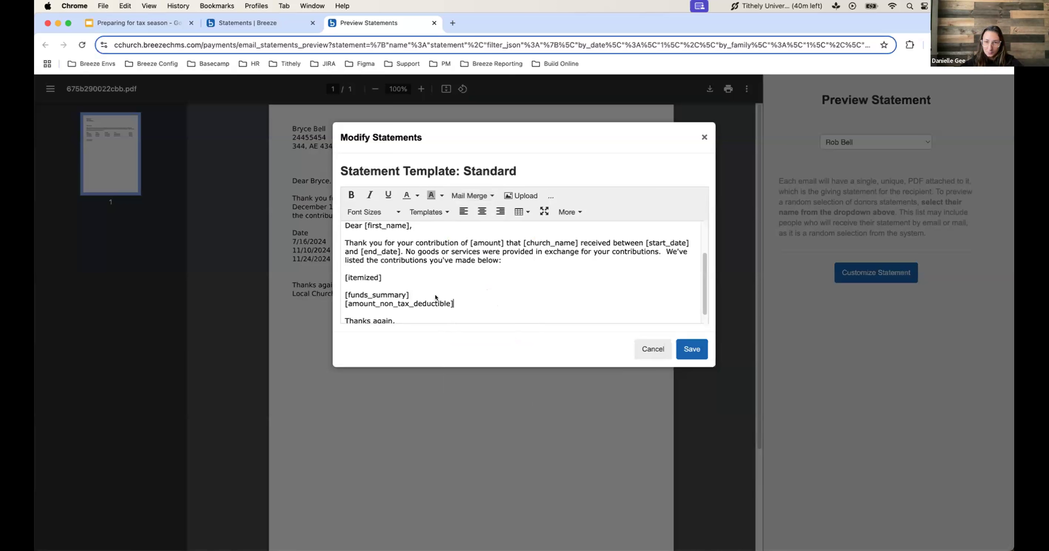
click(690, 349)
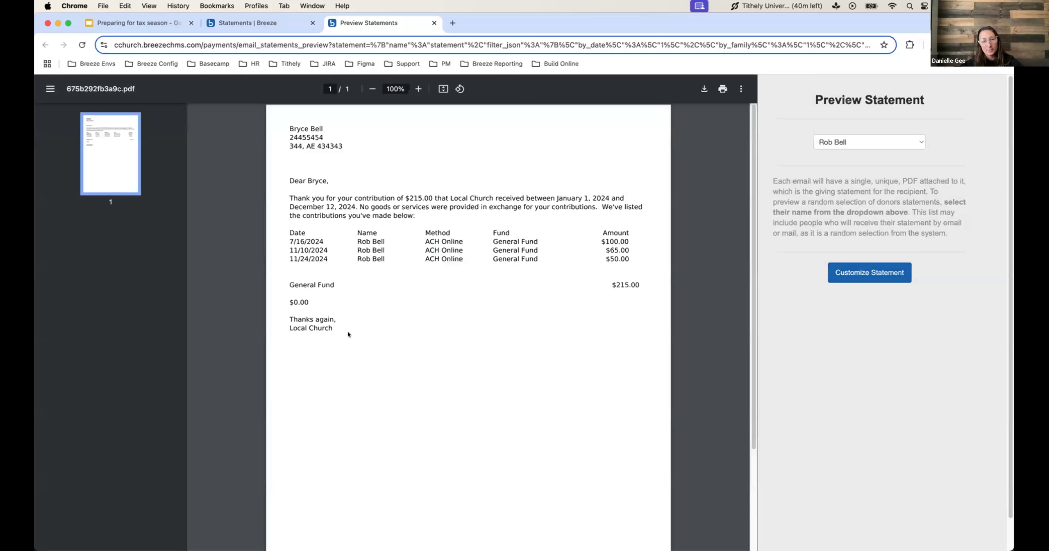
- Save the customized statement layout as a new template named "Tax Statements 2025", and save the statement changes
click(886, 271)
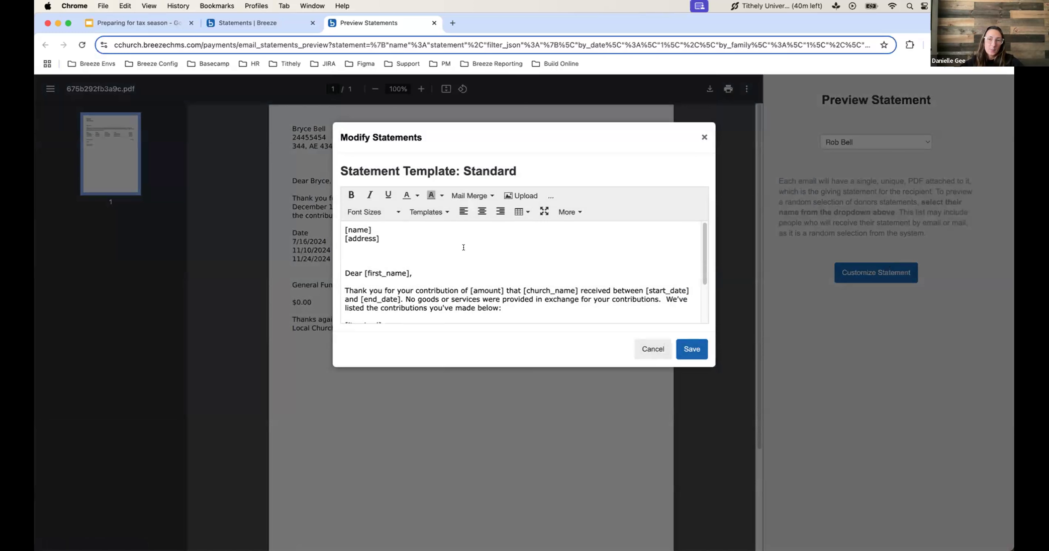
click(444, 212)
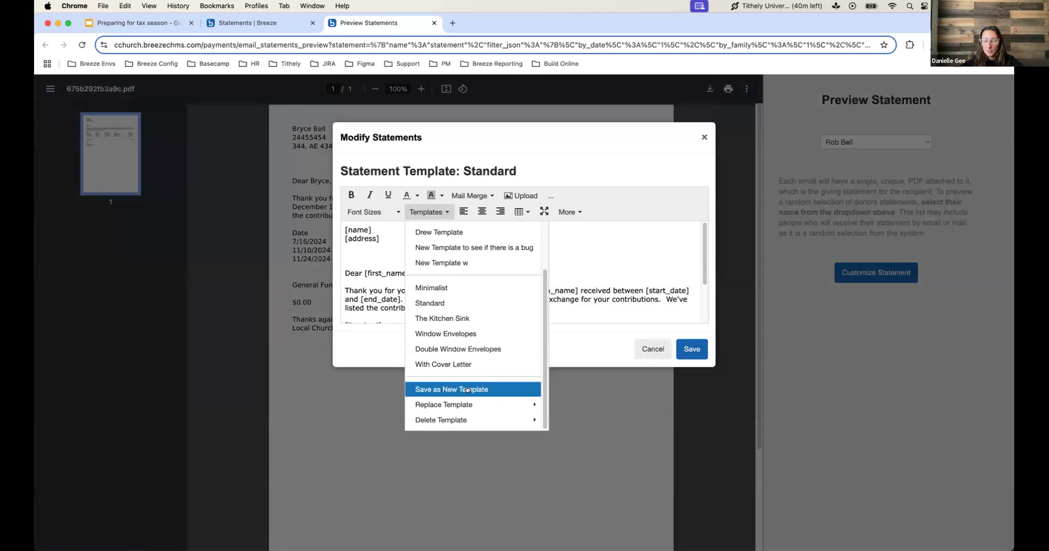
mouse_move(465, 403)
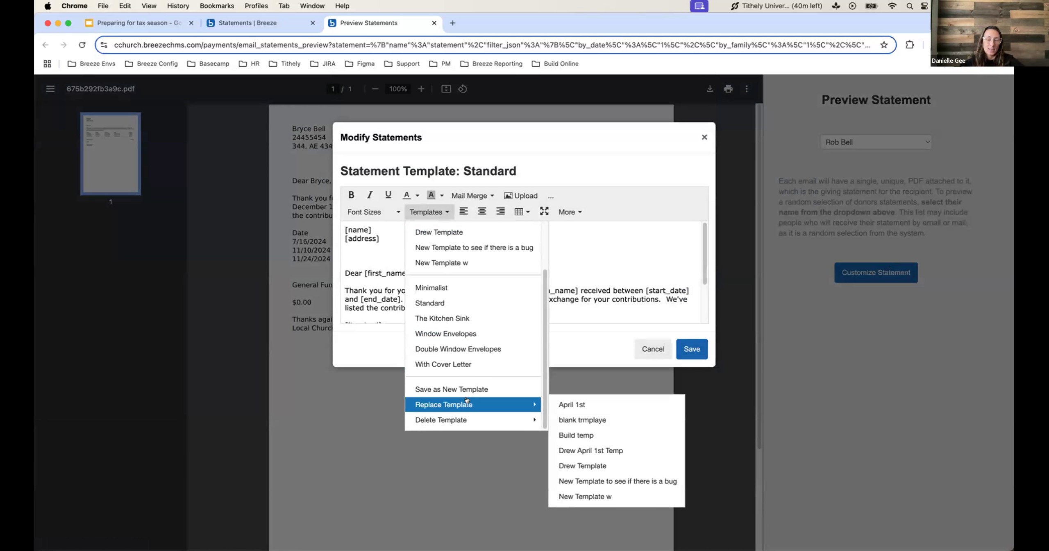
mouse_move(474, 422)
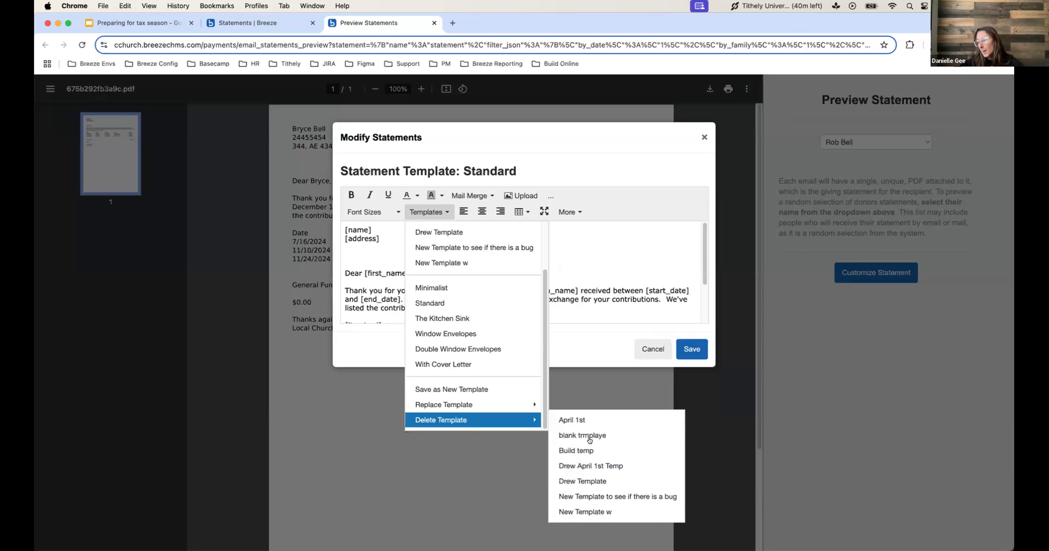
click(471, 390)
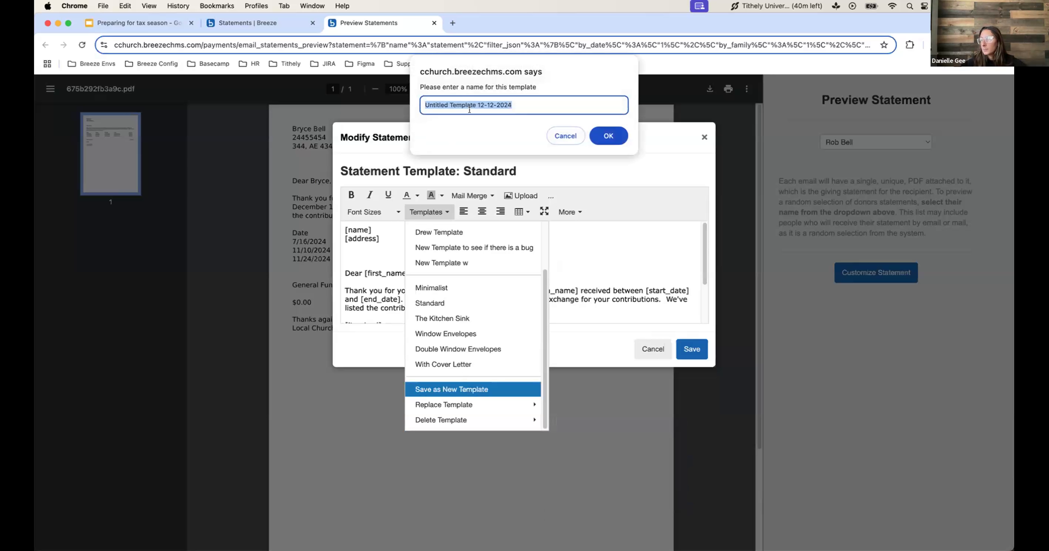
key(BackSpace)
text(T)
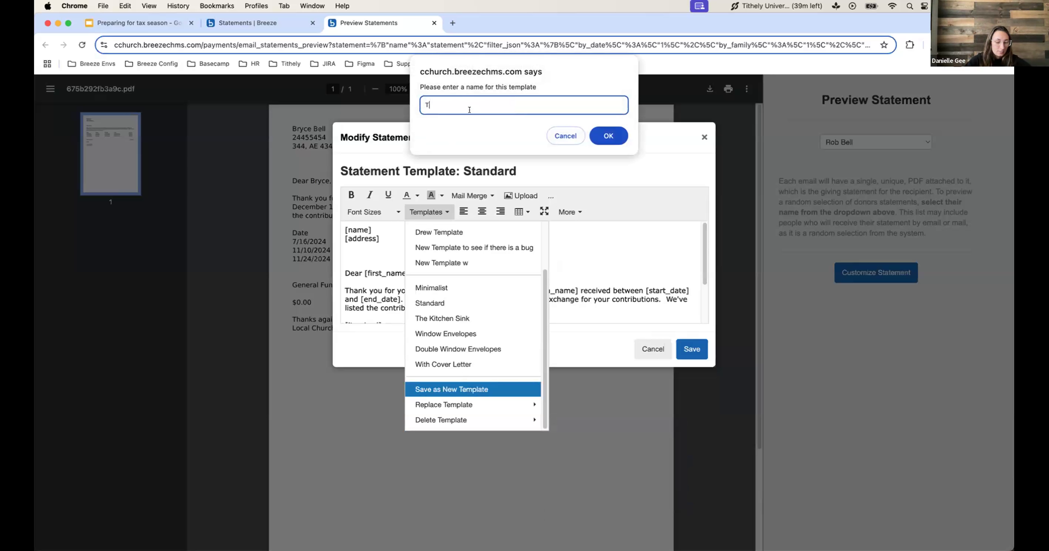
text(ax State)
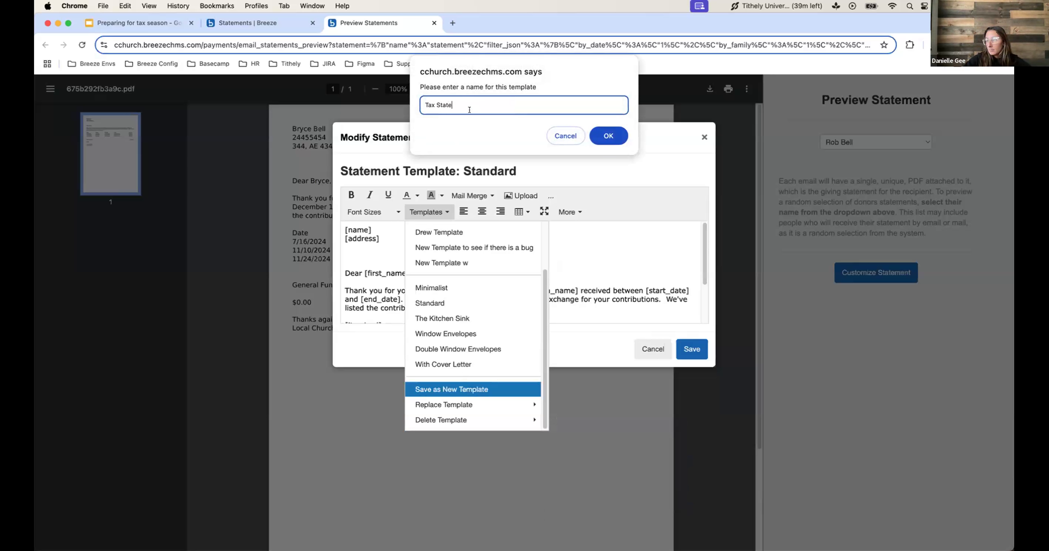
text(ments 2025)
click(610, 138)
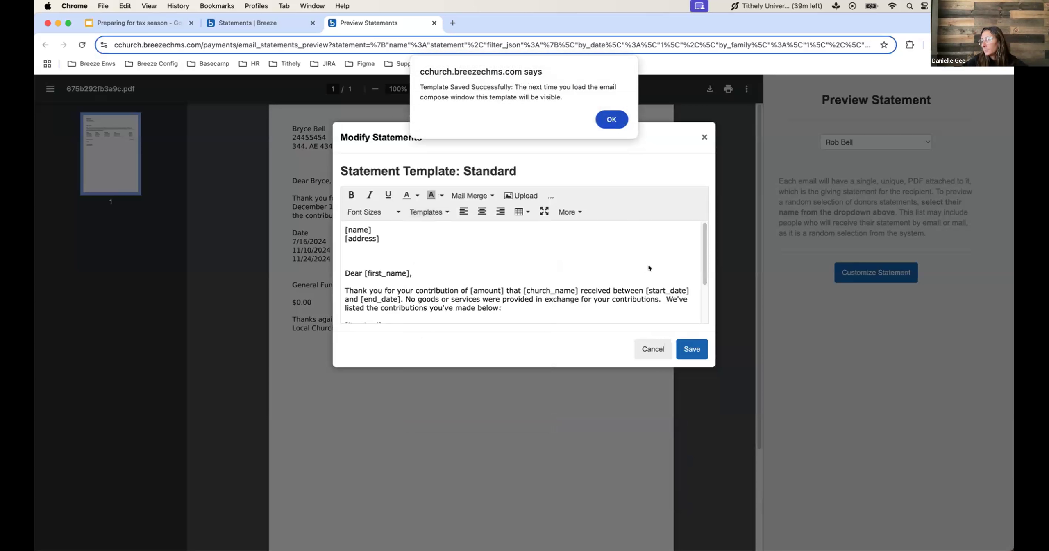
click(604, 119)
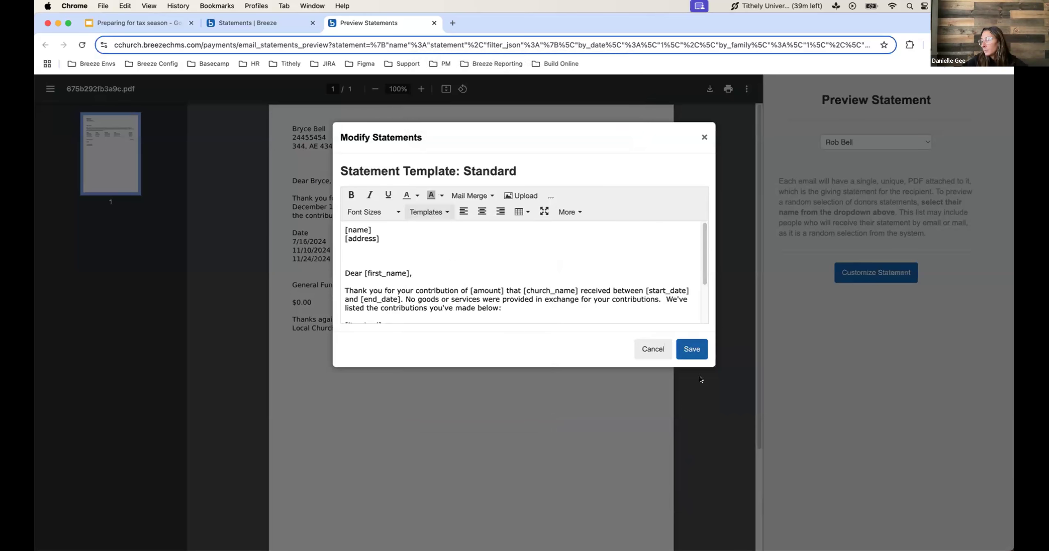
click(691, 349)
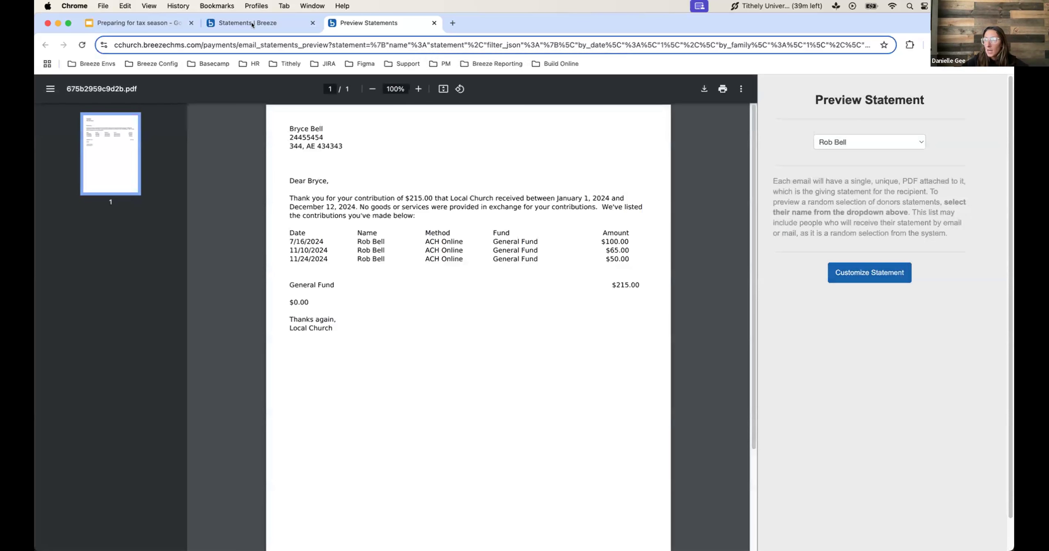
- Discard the current email draft, compose a new giving statement email to check its attached statement preview, and close both
click(251, 25)
click(434, 23)
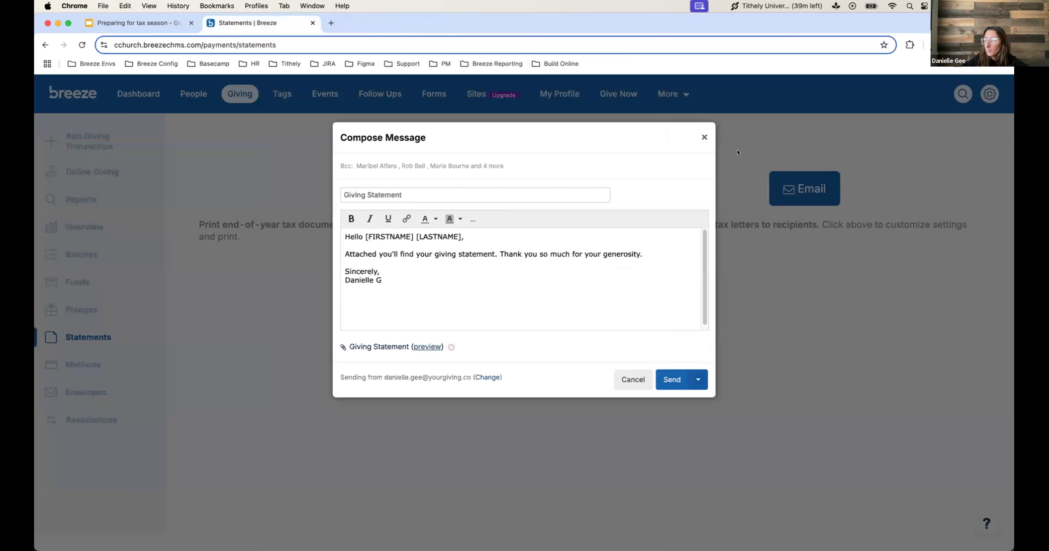
click(703, 138)
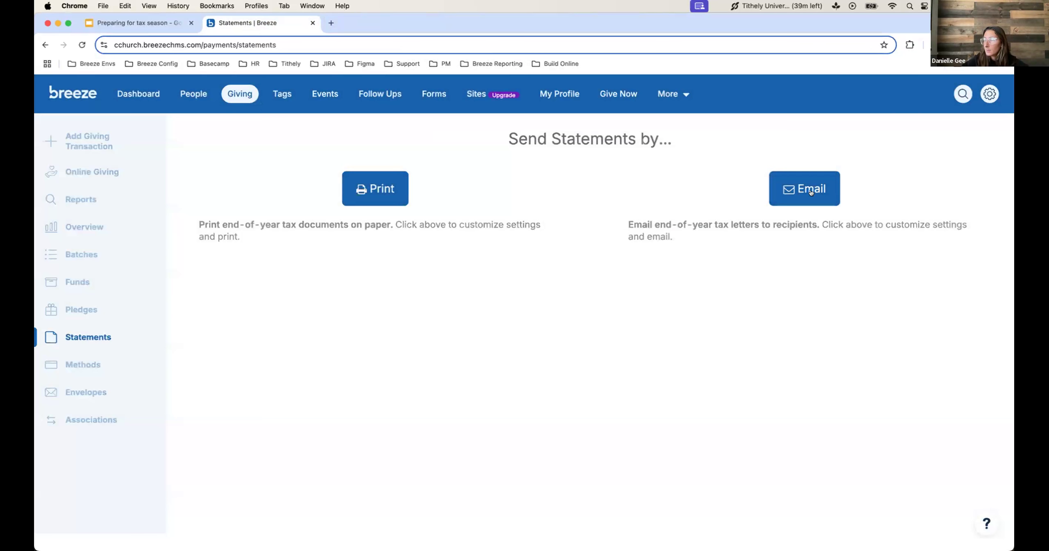
click(810, 193)
click(620, 301)
click(428, 349)
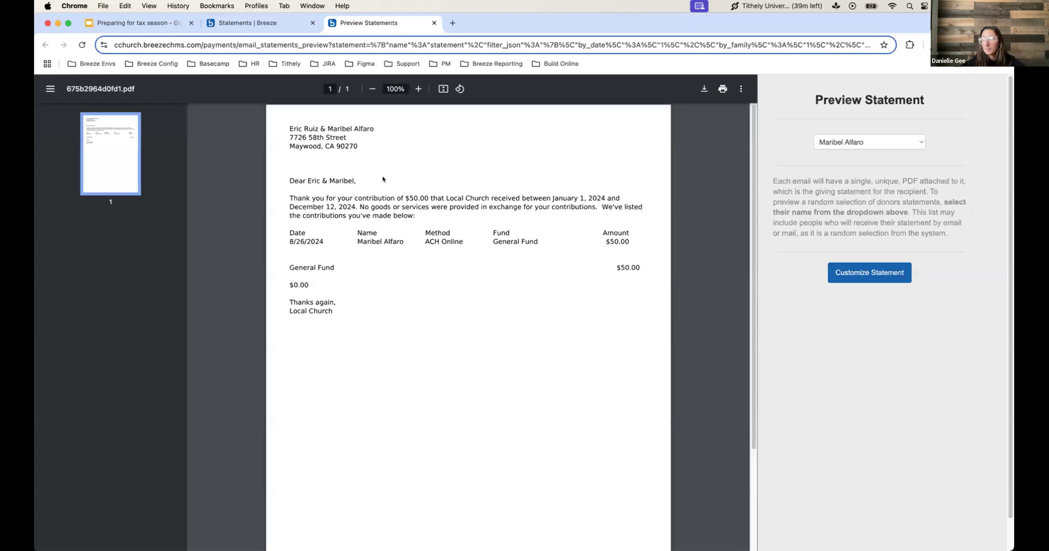
click(434, 23)
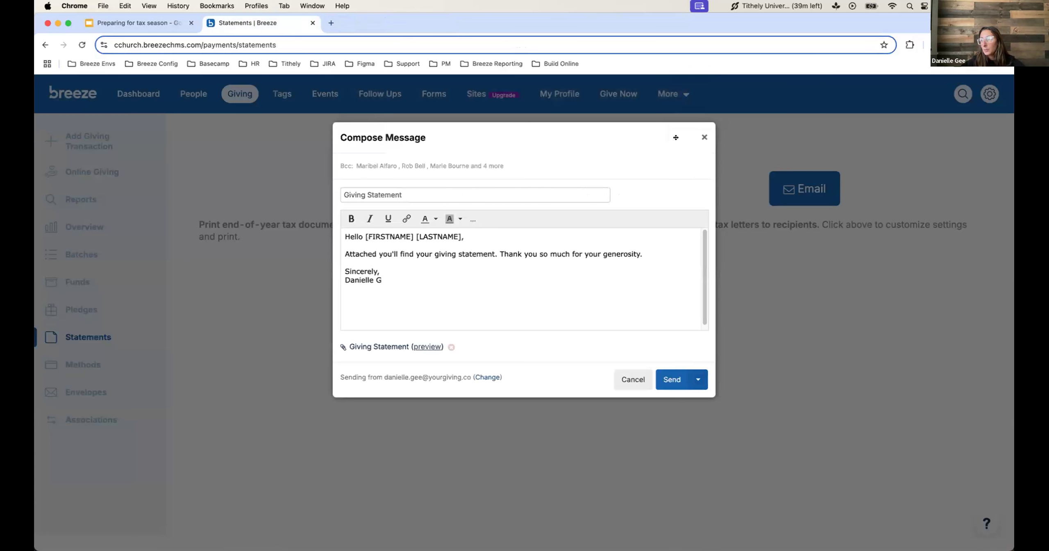
click(704, 137)
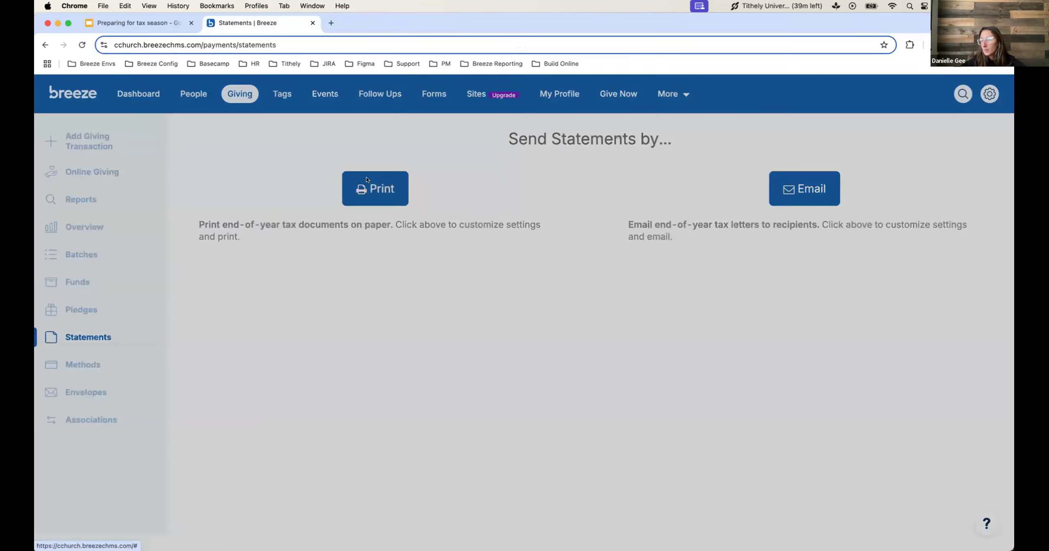
- Generate the print version of the giving statements, cancel printing, and review the statement pages for the customized layout
click(366, 179)
click(605, 301)
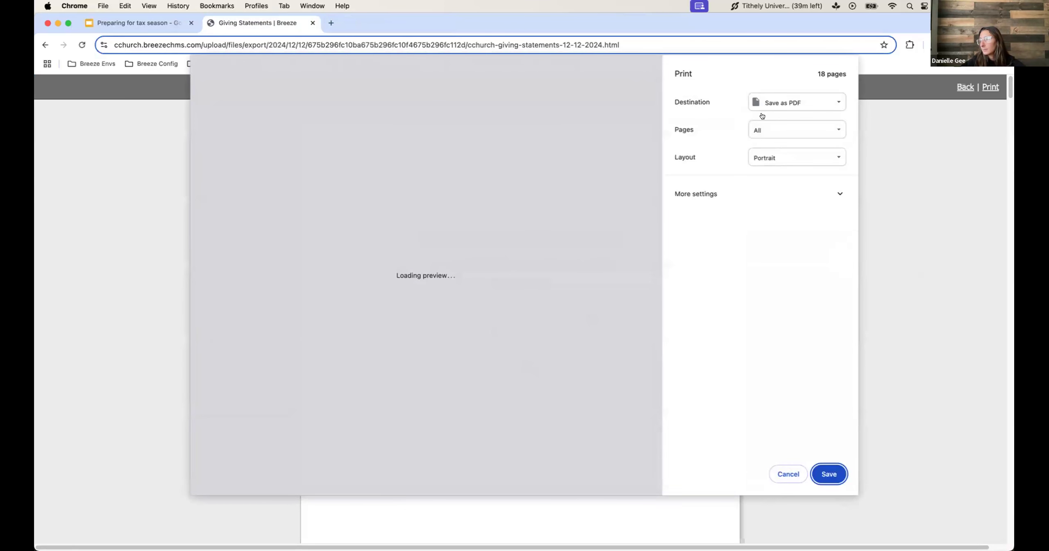
click(784, 475)
scroll(430, 412, down, 10)
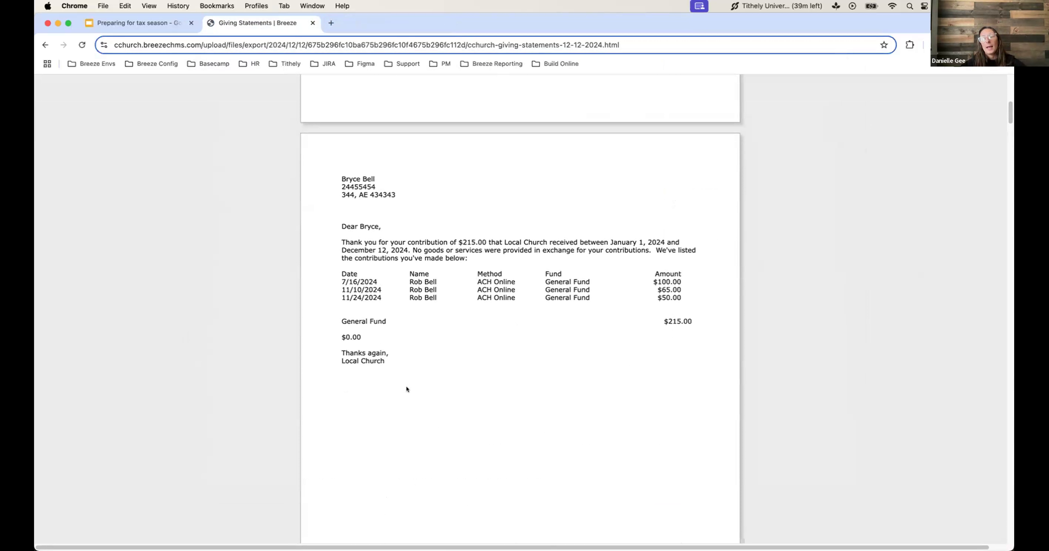
scroll(405, 374, up, 10)
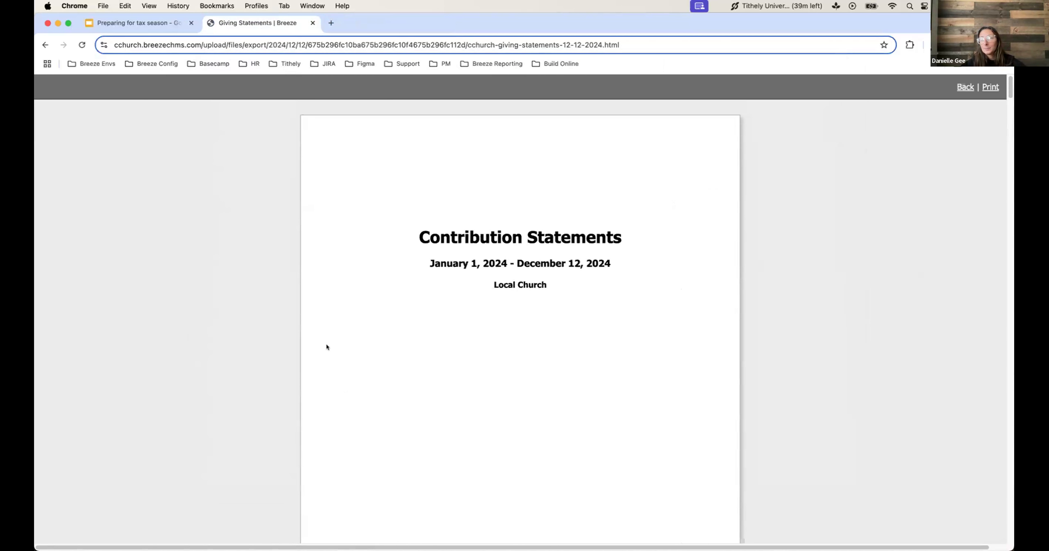
- Switch to the Google Slides presentation and present the "Customizing & Creating New Statement Templates" slide full screen
click(126, 23)
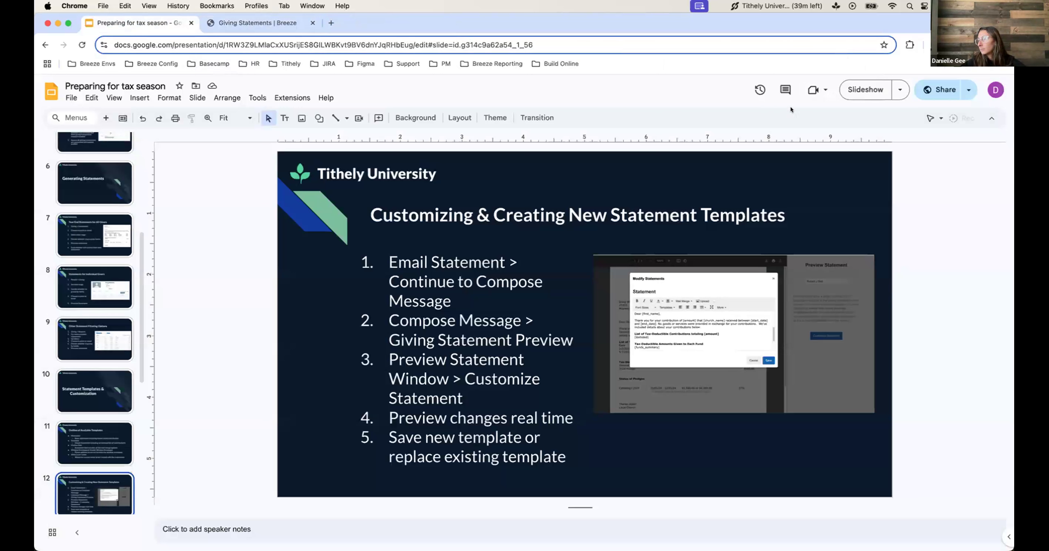
click(847, 90)
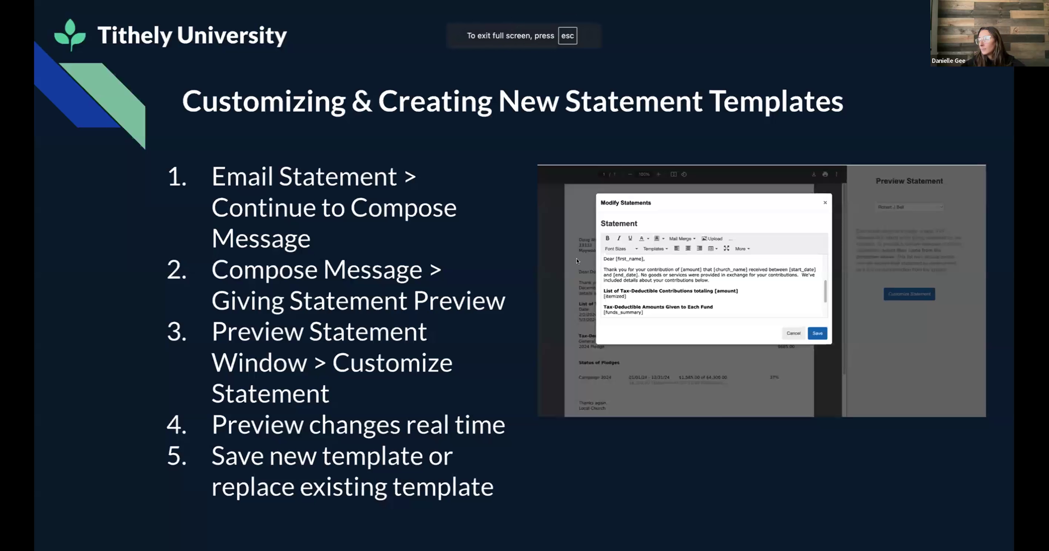
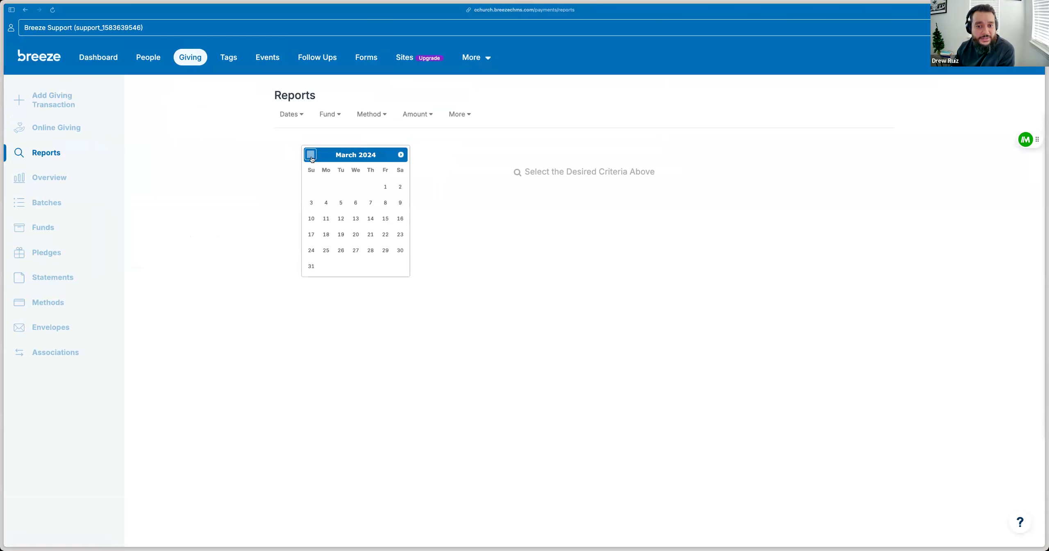
click(310, 155)
- Filter the giving report to gifts from 01/01/2024 and after, and show it as graphs
click(325, 188)
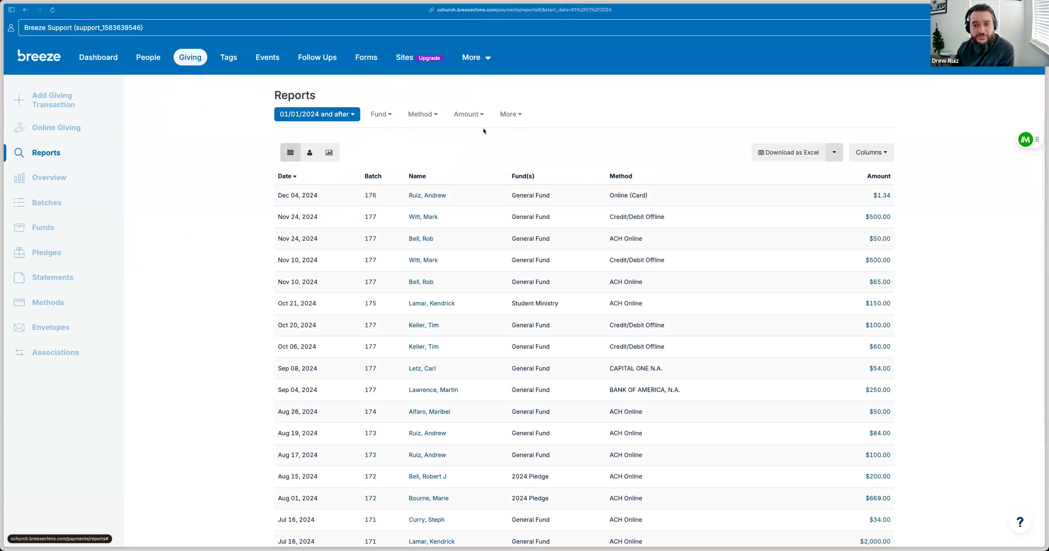
click(329, 154)
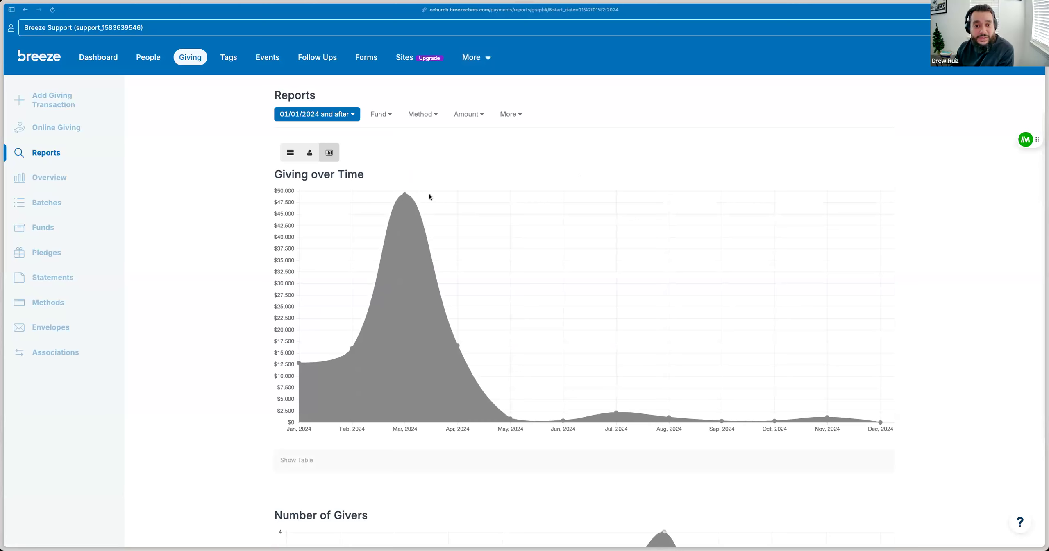
- Compare the Givers vs Non-Givers chart by individuals and by families excluding children, leaving it grouped By Individuals
scroll(429, 197, down, 10)
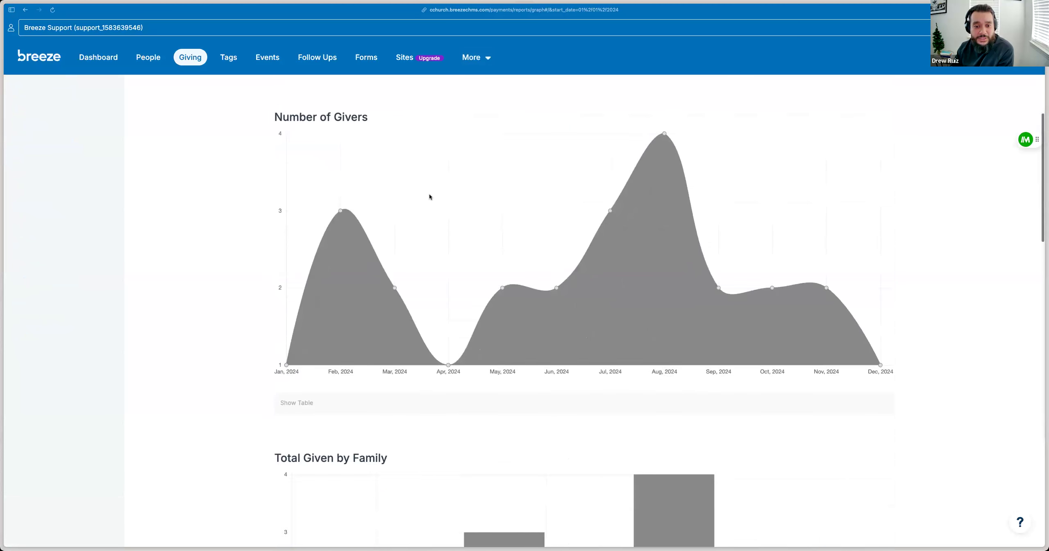
scroll(429, 197, down, 12)
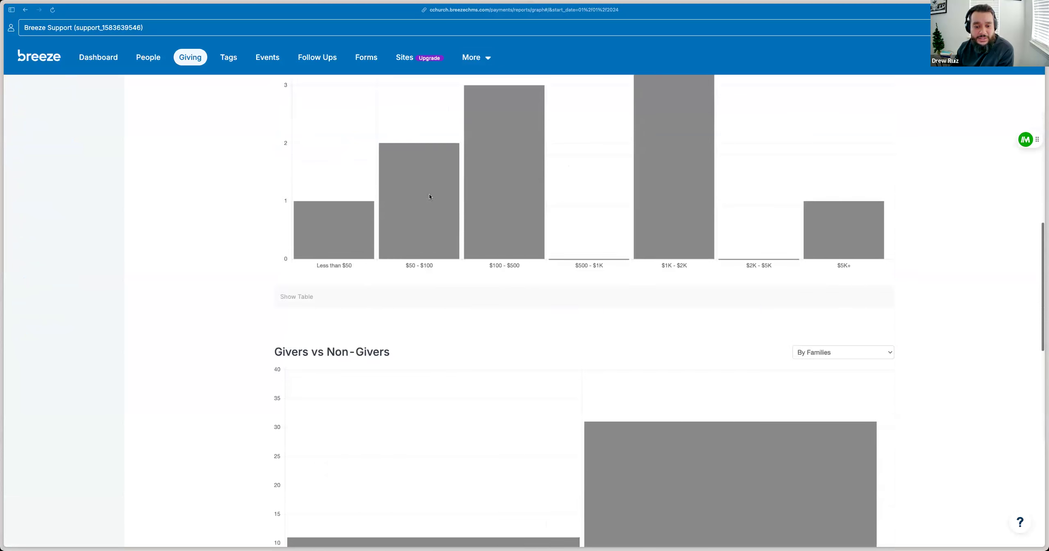
scroll(429, 197, up, 2)
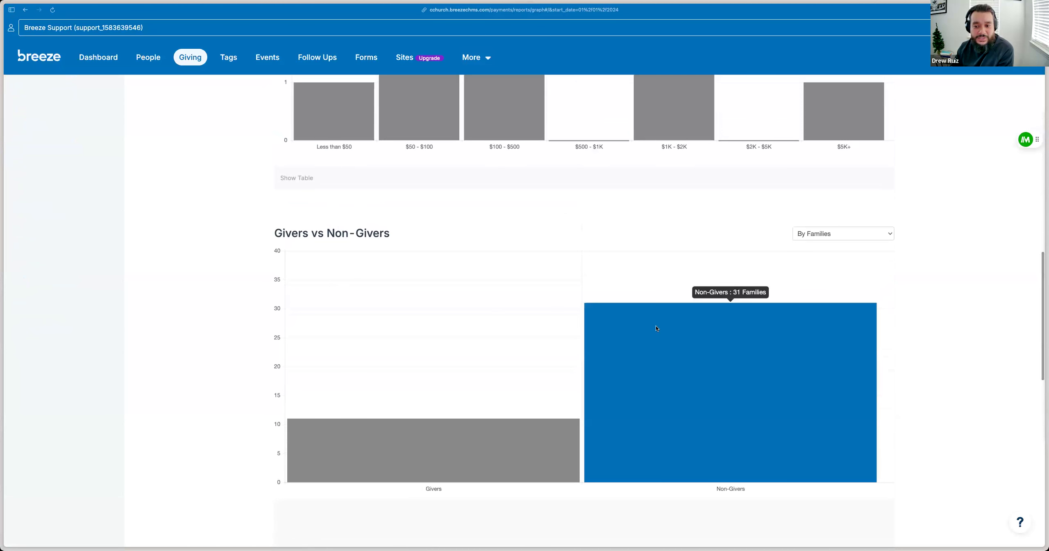
scroll(860, 293, up, 1)
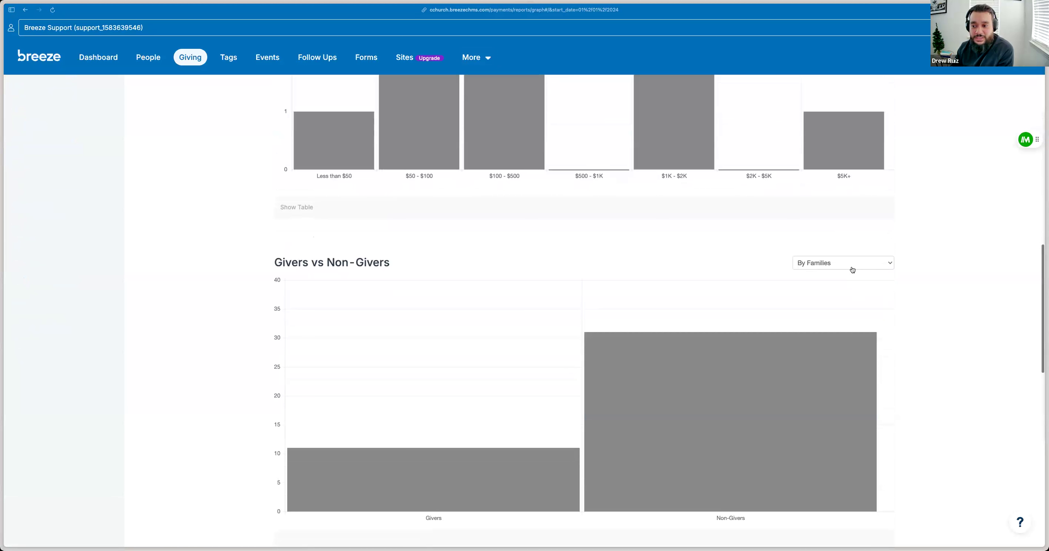
click(851, 264)
click(839, 255)
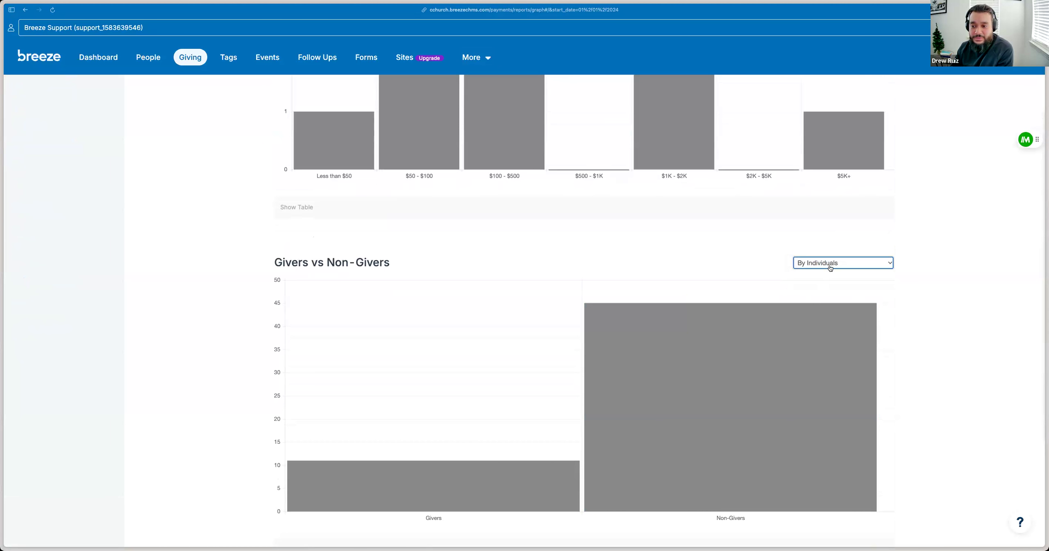
click(829, 270)
click(832, 285)
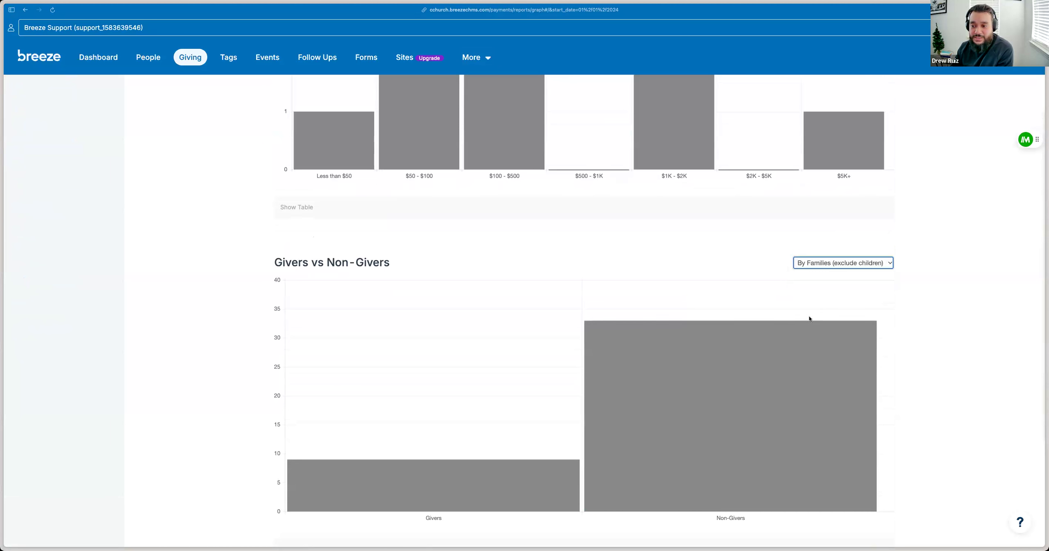
click(829, 261)
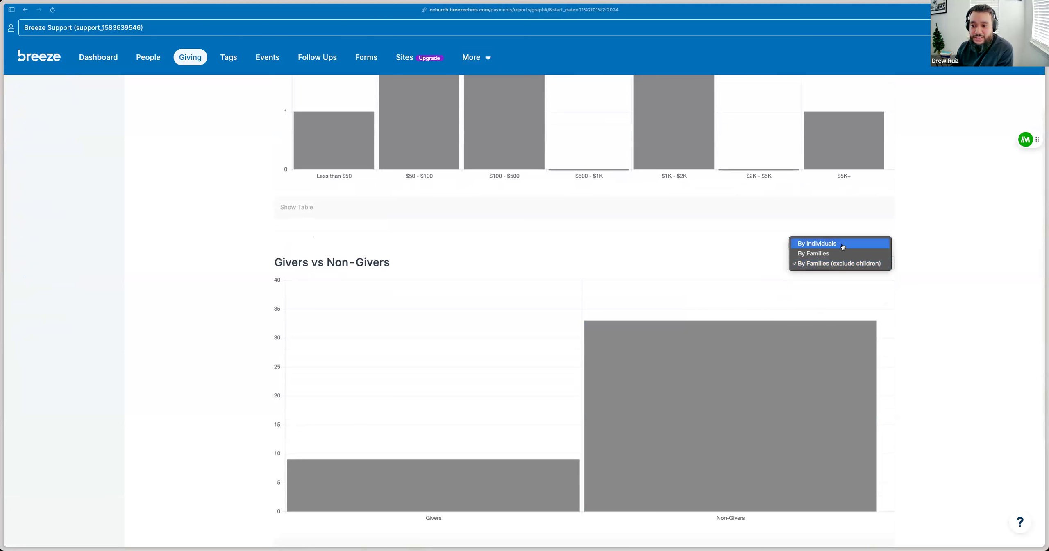
click(840, 245)
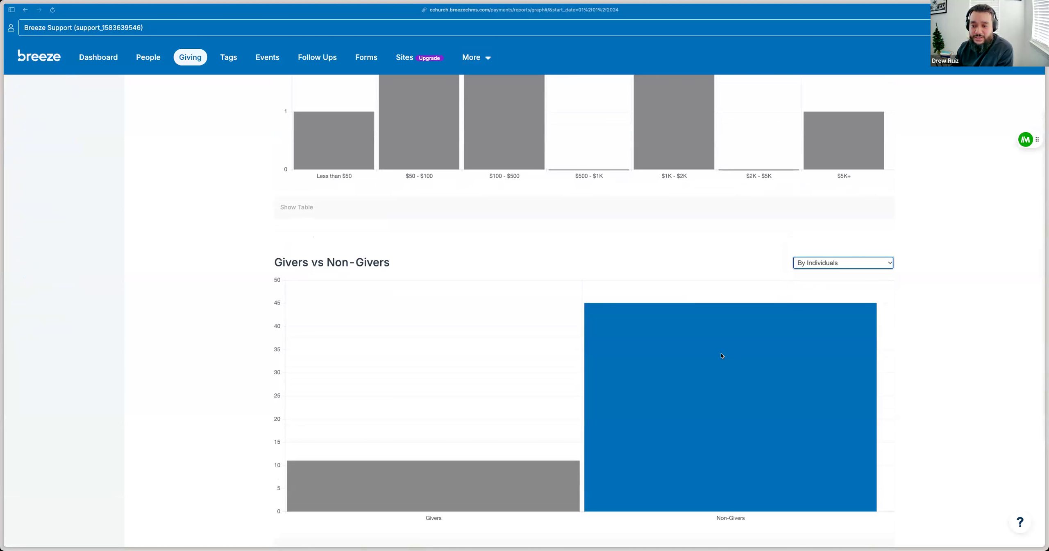
- Open the list of non-givers from the chart, review the people and the additional bulk actions, and close the list
click(722, 356)
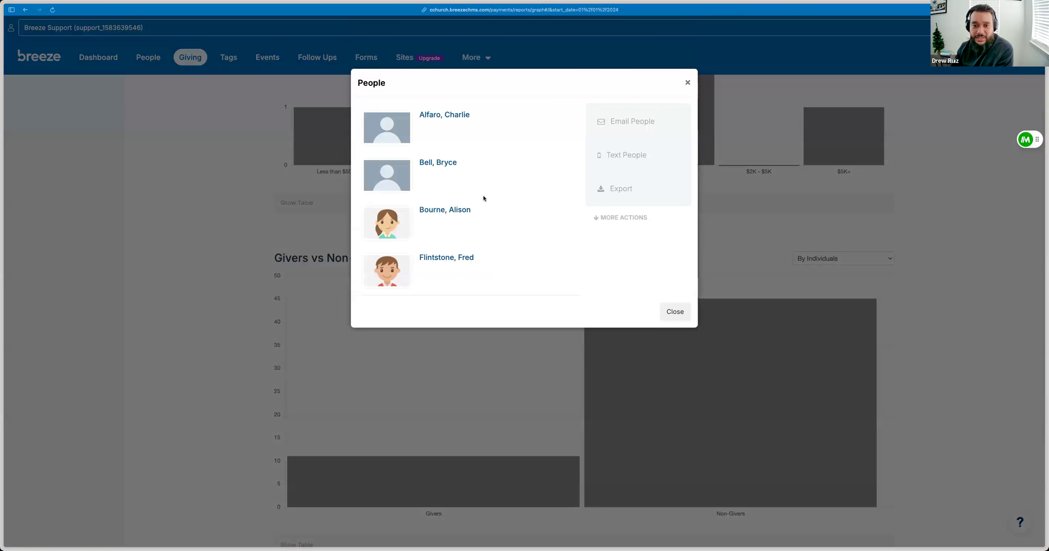
scroll(482, 198, down, 5)
scroll(482, 199, down, 5)
scroll(481, 199, up, 4)
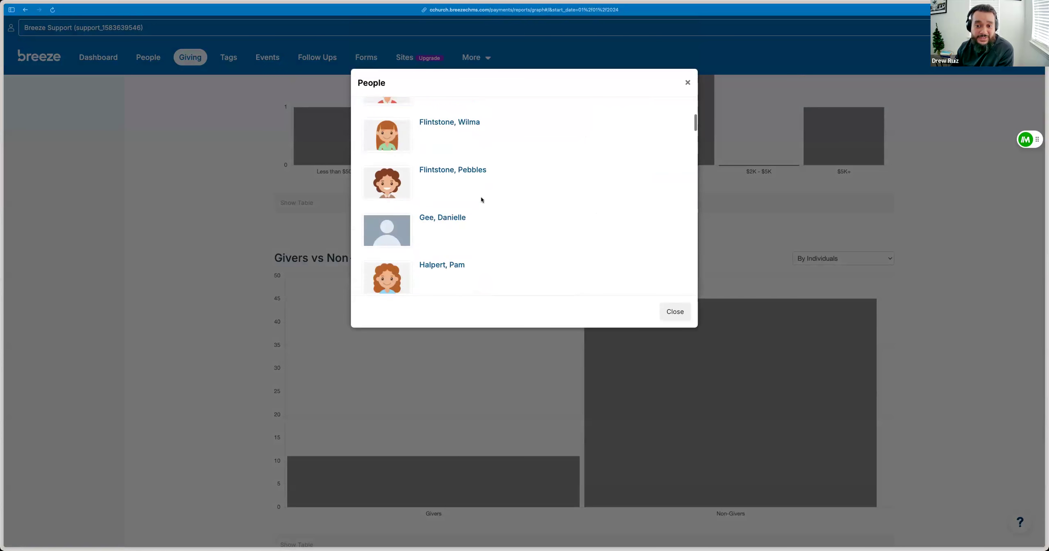
scroll(480, 199, up, 5)
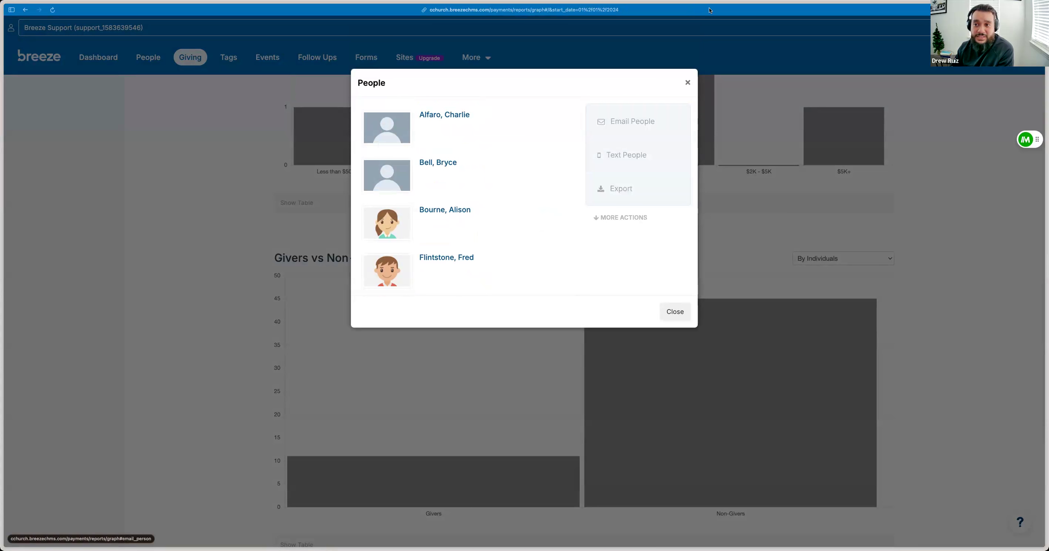
click(625, 218)
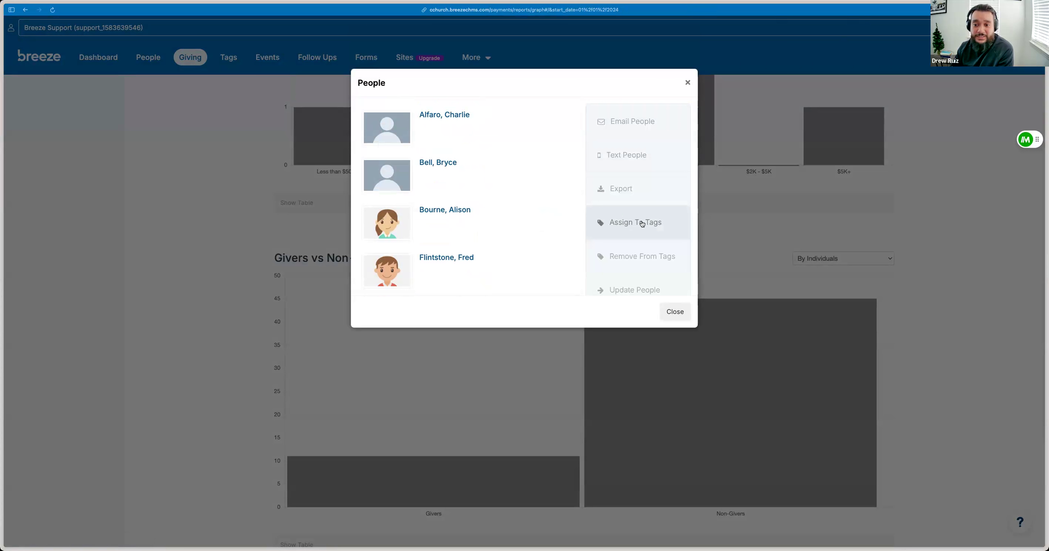
scroll(639, 226, down, 2)
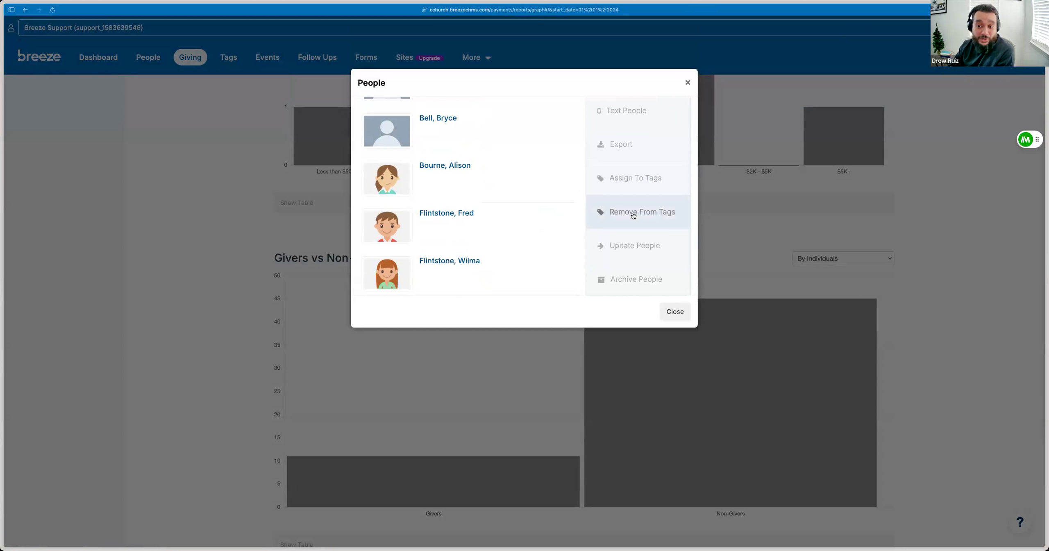
scroll(625, 211, up, 2)
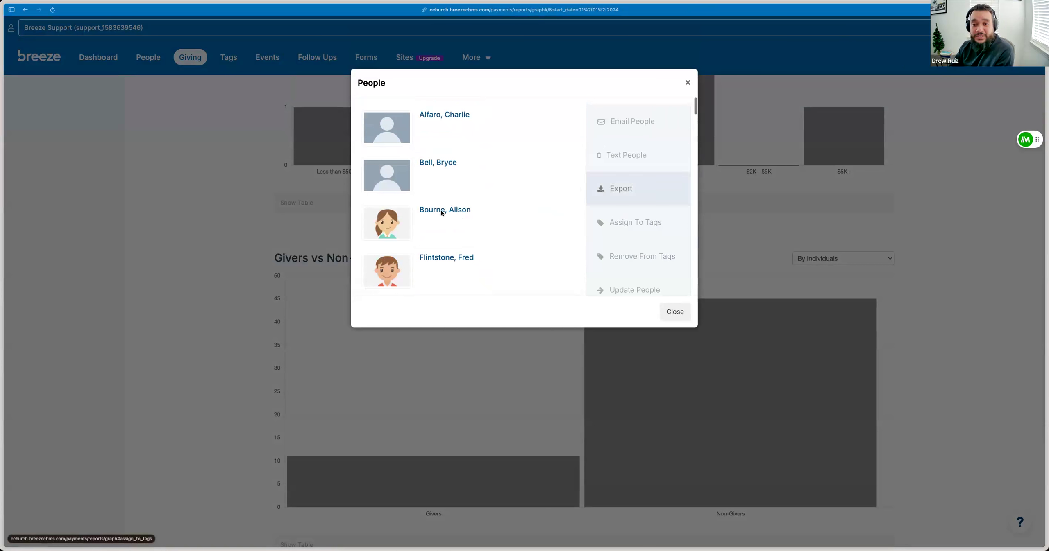
click(687, 84)
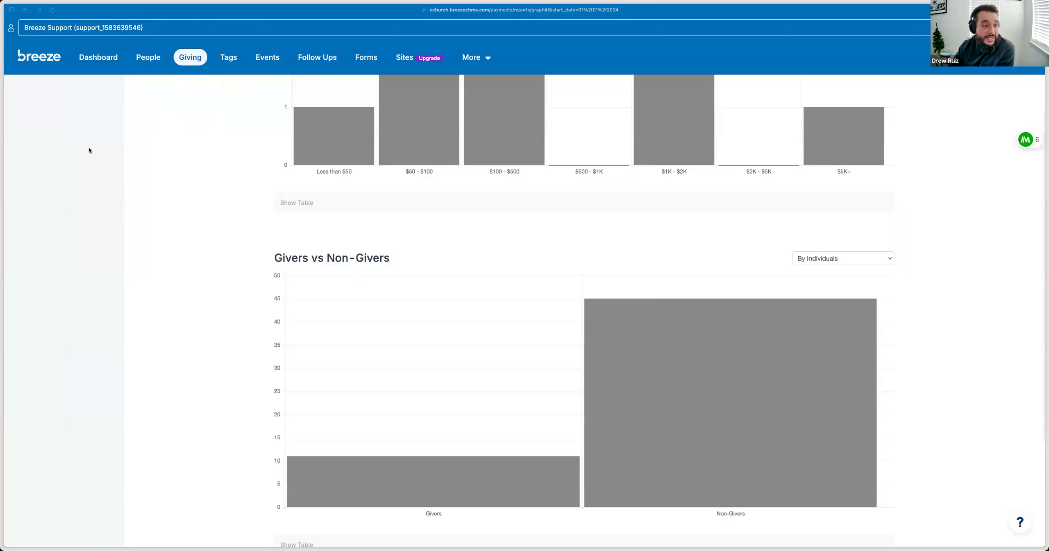
- Go to the giving statements, open the print statement layout for modification, and review its text and merge fields
click(188, 59)
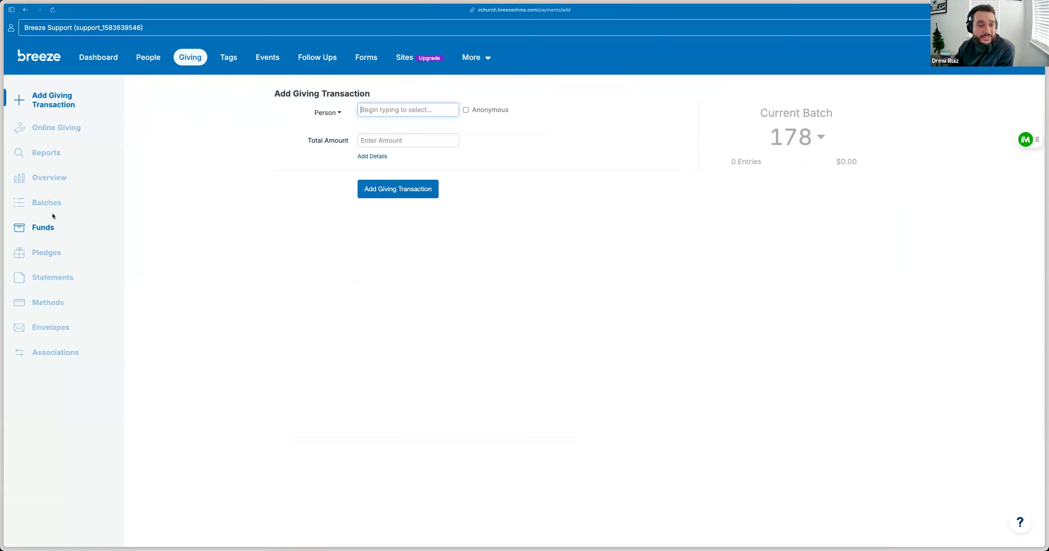
click(49, 278)
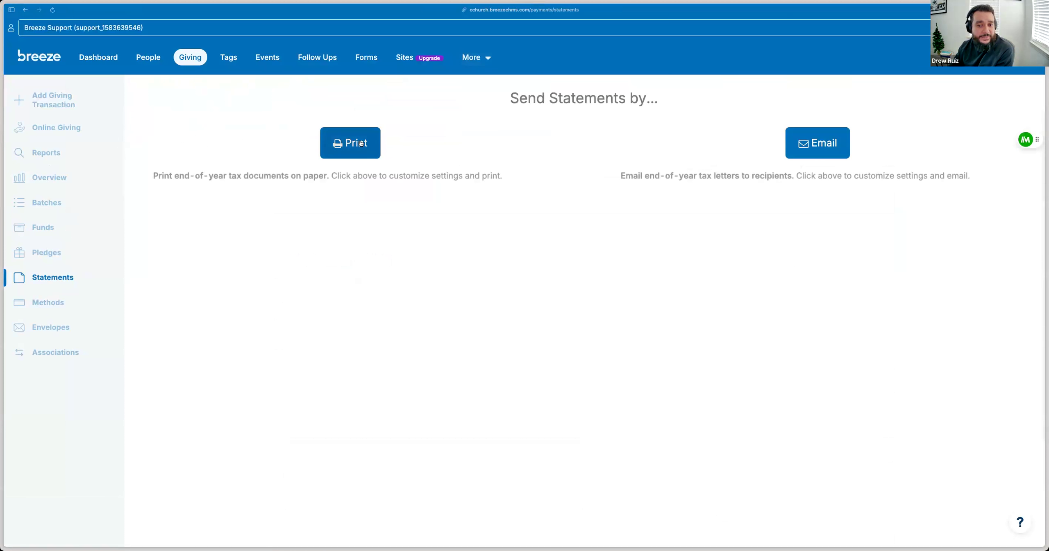
click(360, 143)
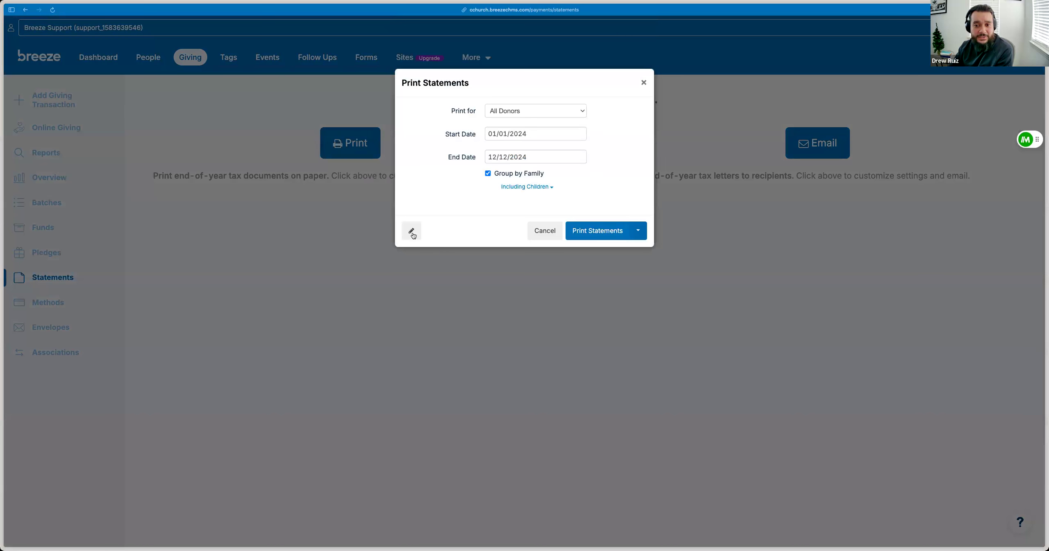
click(413, 235)
scroll(457, 192, down, 2)
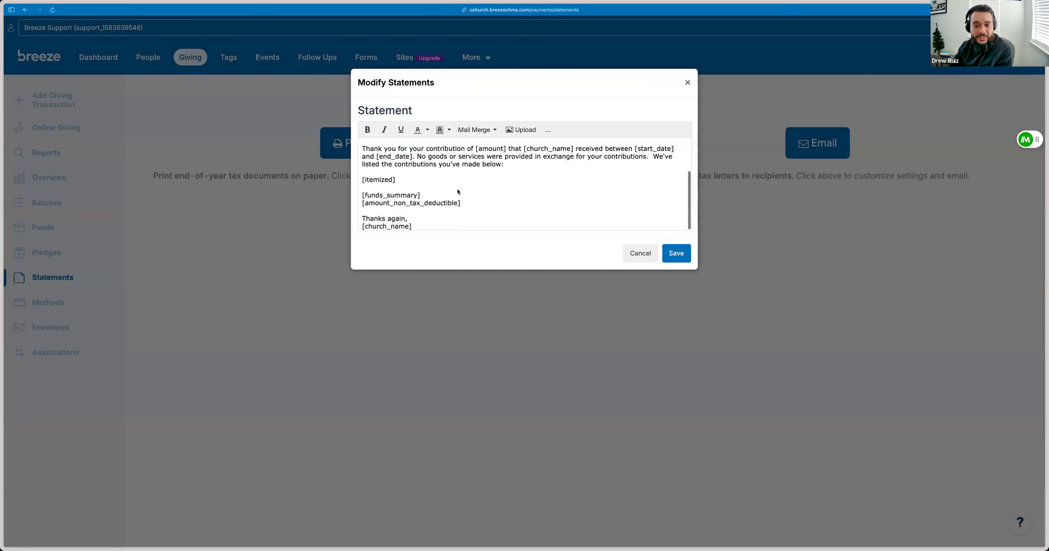
scroll(468, 207, up, 2)
drag(468, 207, 405, 201)
scroll(405, 201, down, 2)
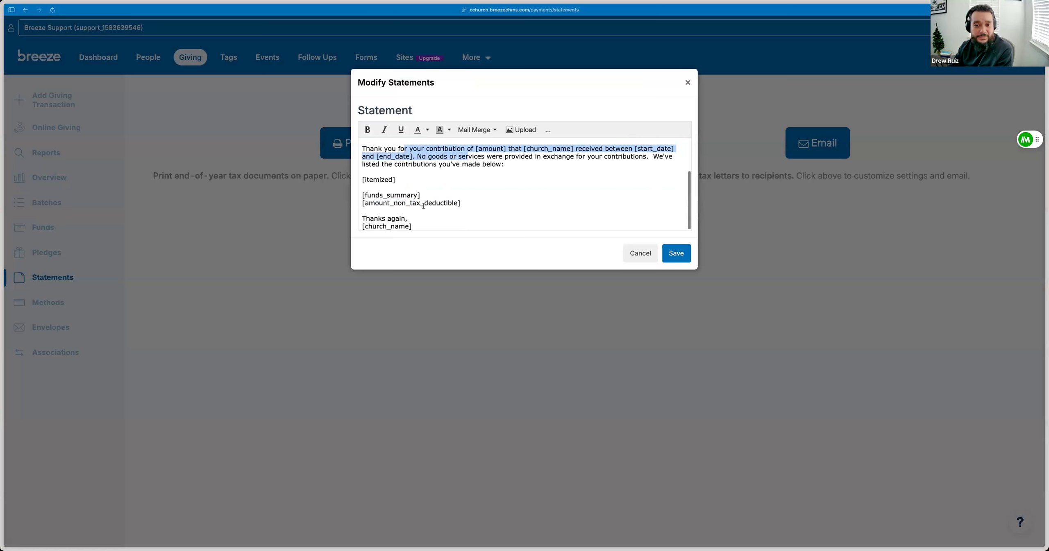
click(462, 206)
scroll(461, 204, up, 2)
scroll(459, 204, down, 2)
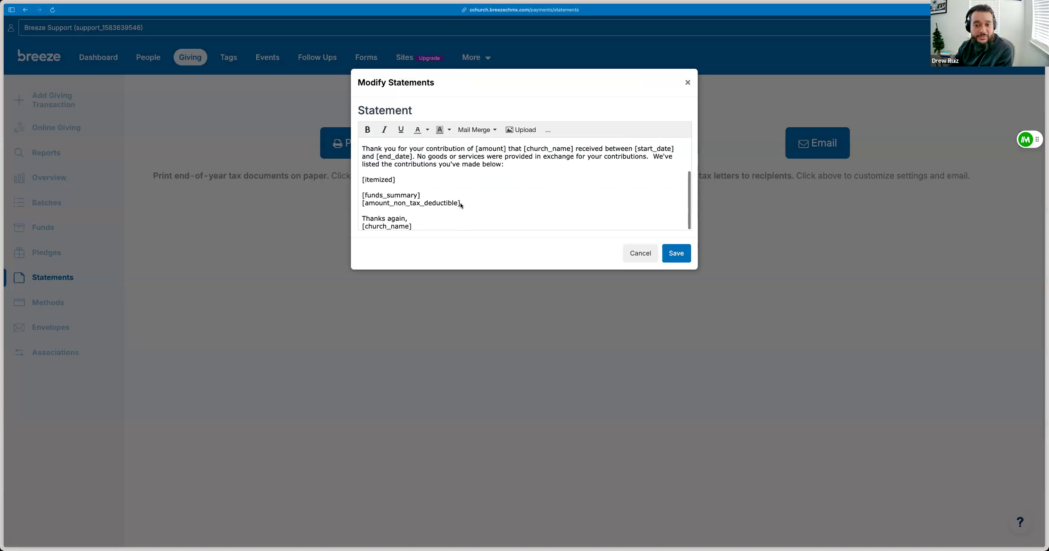
- Replace the [funds_summary] and [amount_non_tax_deductible] fields with the Pledges Summary merge field, and save the statement
drag(459, 204, 363, 196)
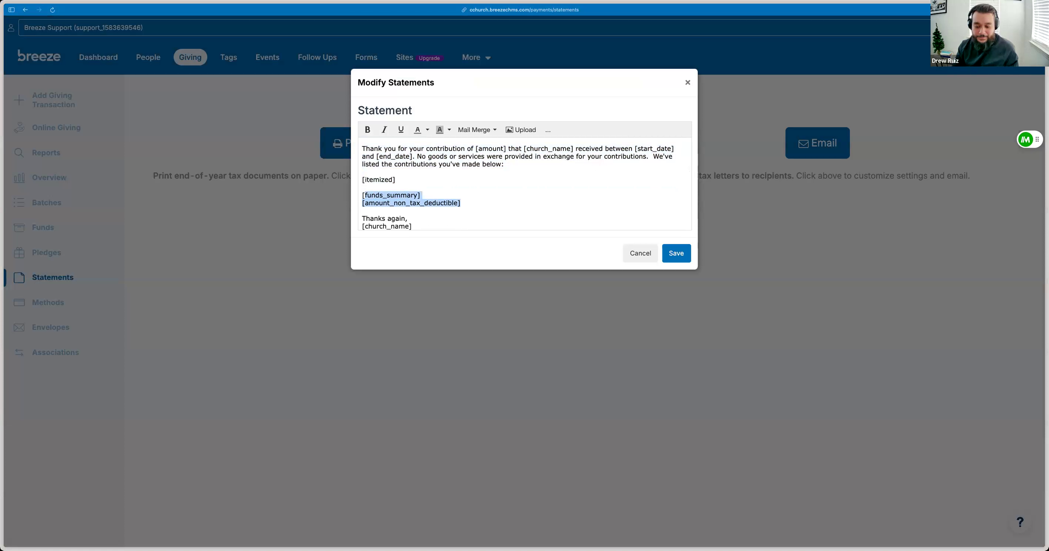
key(BackSpace)
click(494, 130)
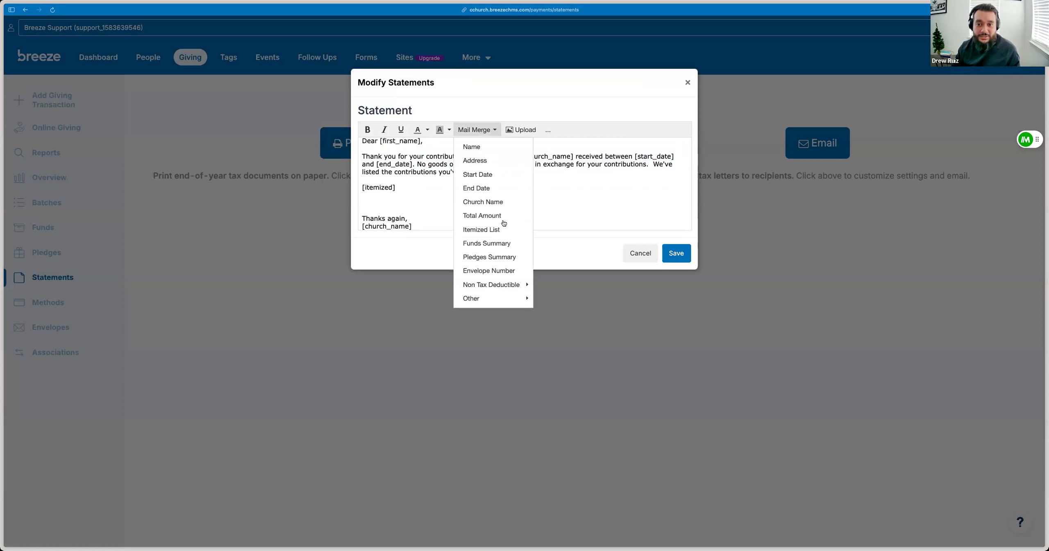
click(494, 257)
click(675, 253)
- Generate the printed statements for all donors, cancel printing, and examine the pledge summaries below the itemized contributions
click(369, 144)
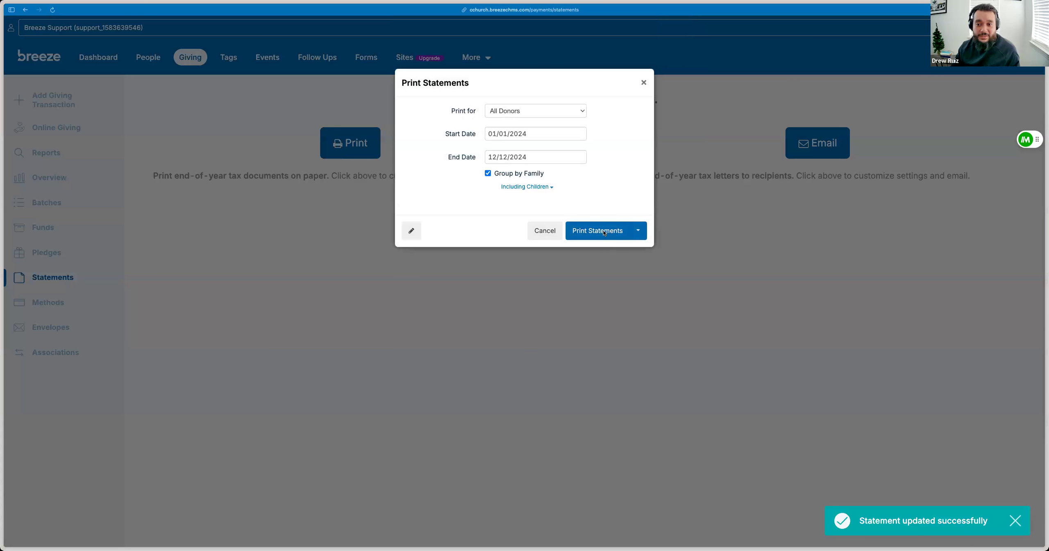
click(603, 233)
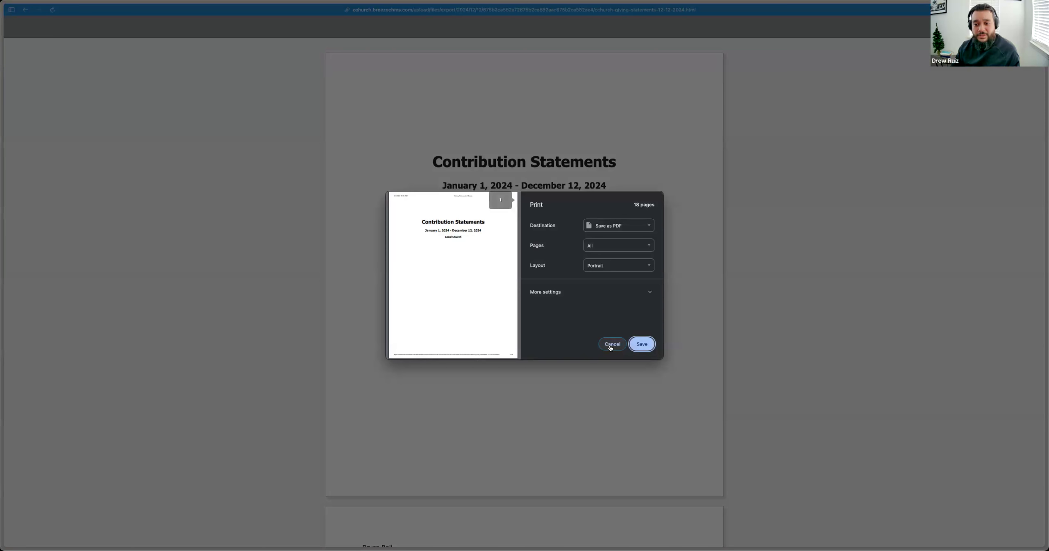
click(610, 344)
scroll(607, 345, down, 10)
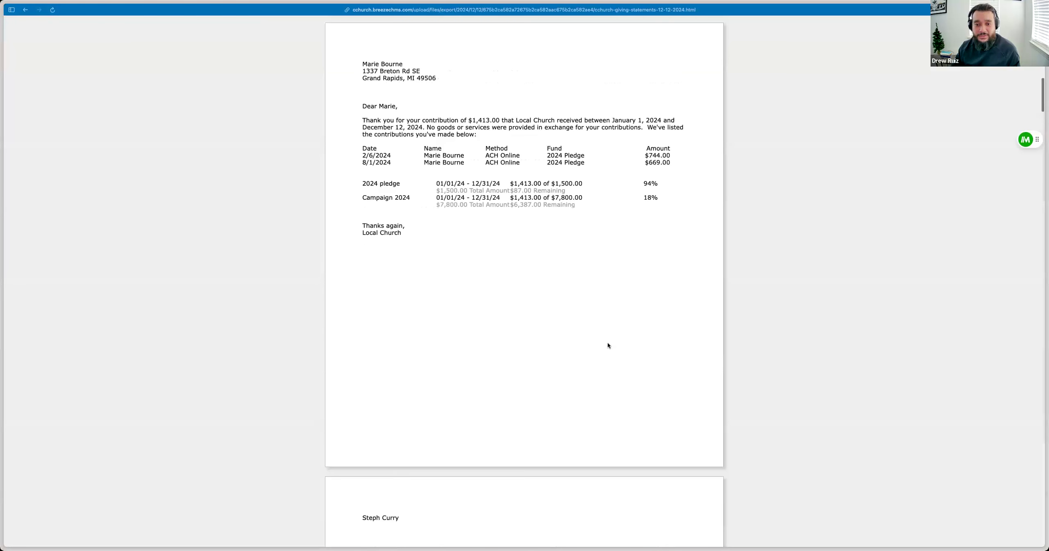
scroll(608, 345, up, 7)
scroll(607, 344, down, 18)
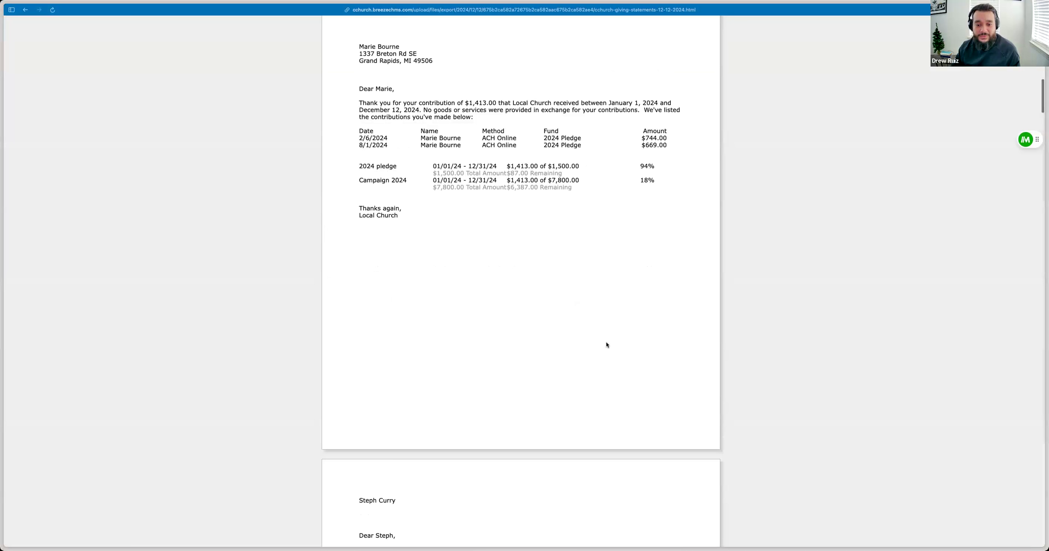
scroll(607, 345, down, 20)
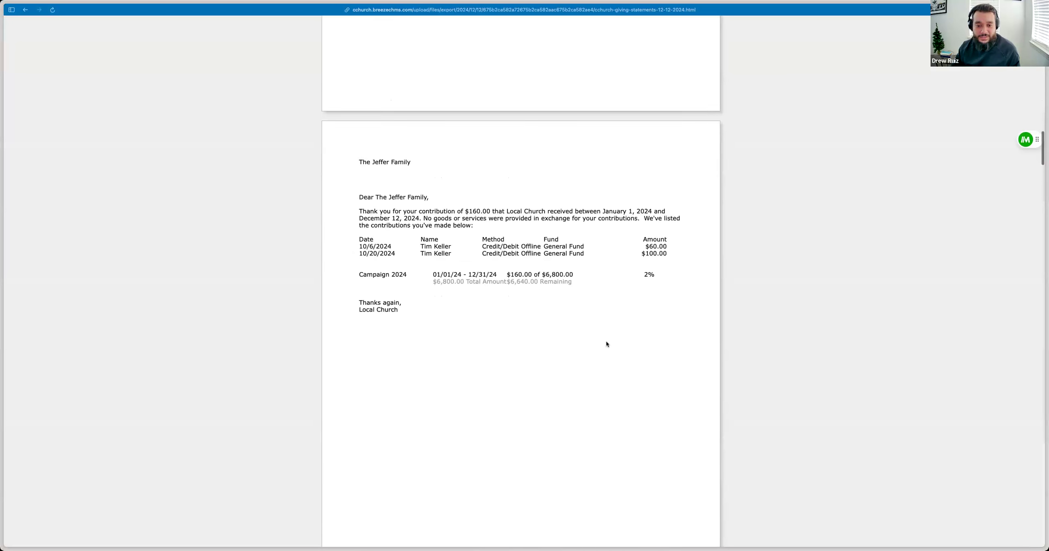
scroll(607, 344, down, 5)
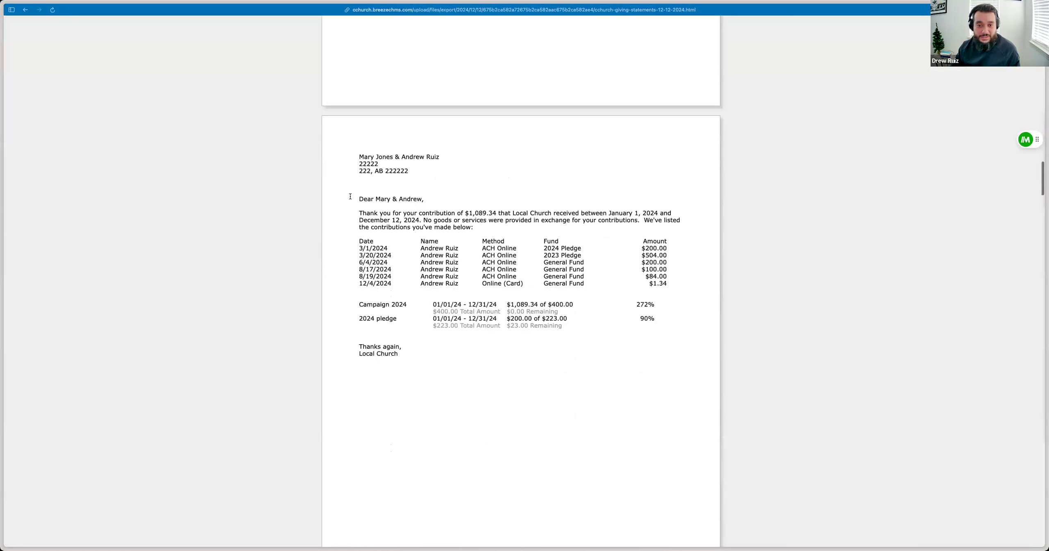
drag(361, 303, 649, 335)
click(658, 311)
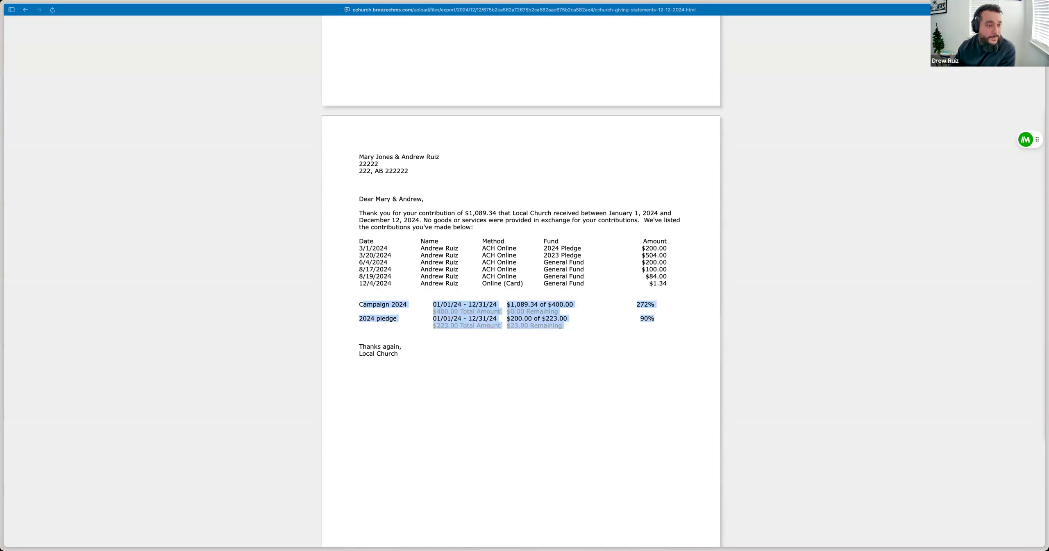
- Leave the generated statements document and return to the page for sending statements by print or email
mouse_move(1, 176)
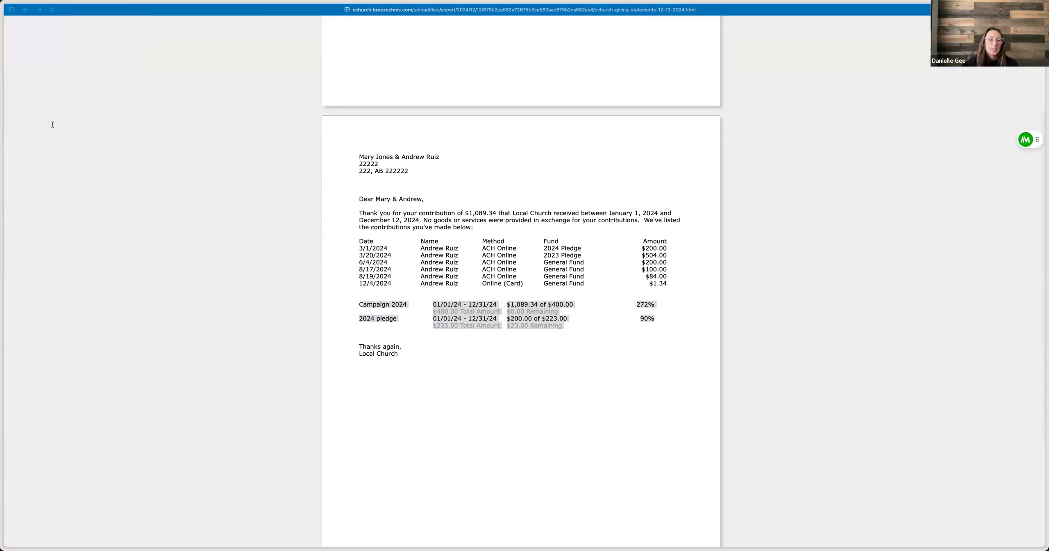
click(26, 11)
click(26, 11)
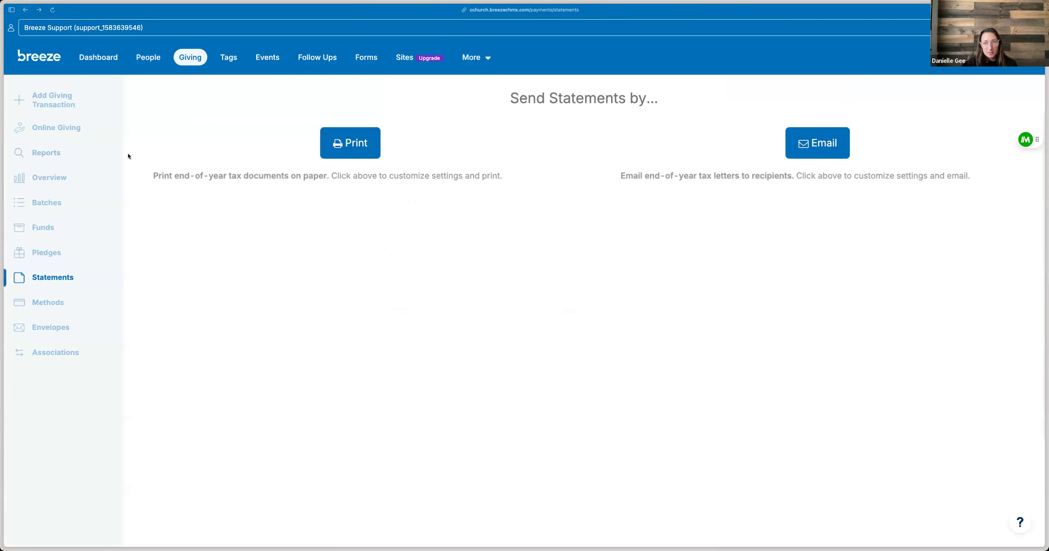
mouse_move(4, 77)
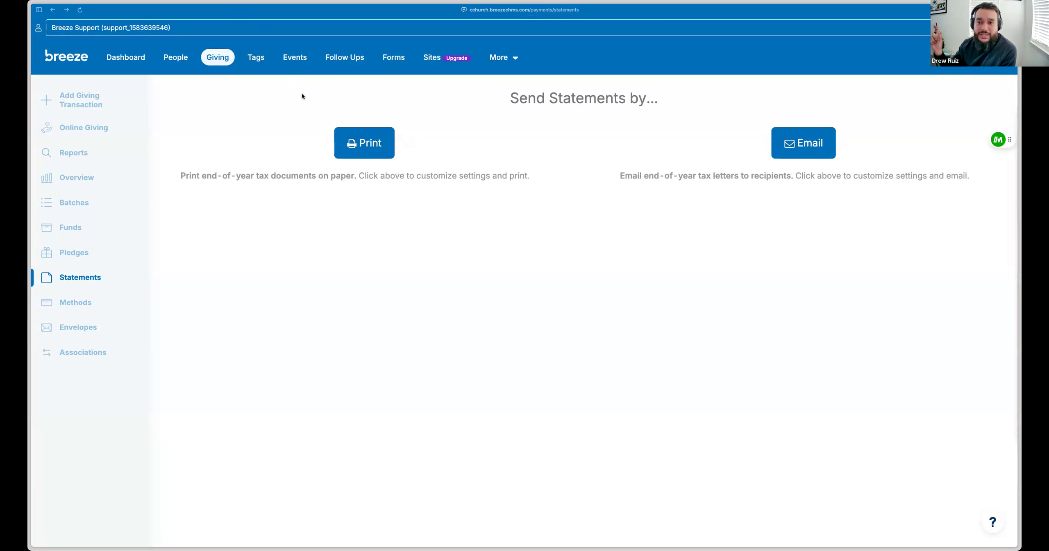
- Open the print statement layout for modification and replace its content with the Tax Statements 2025 template
click(366, 151)
click(411, 231)
scroll(405, 218, down, 3)
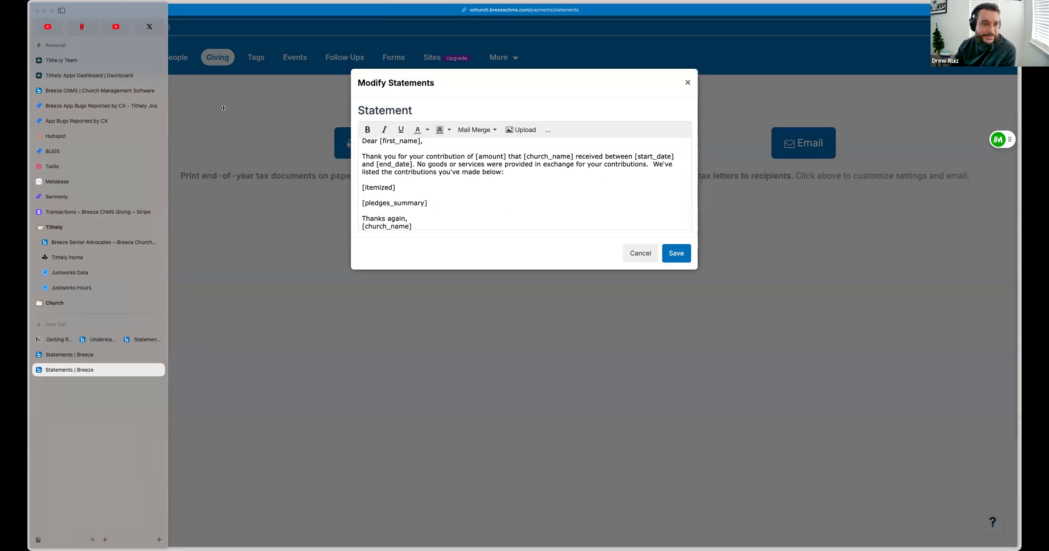
click(547, 130)
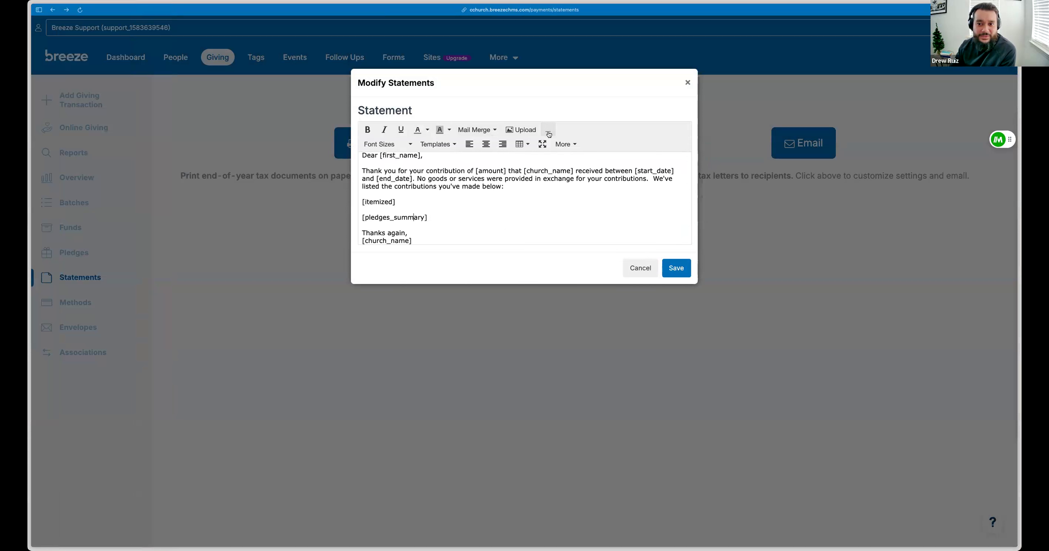
click(453, 145)
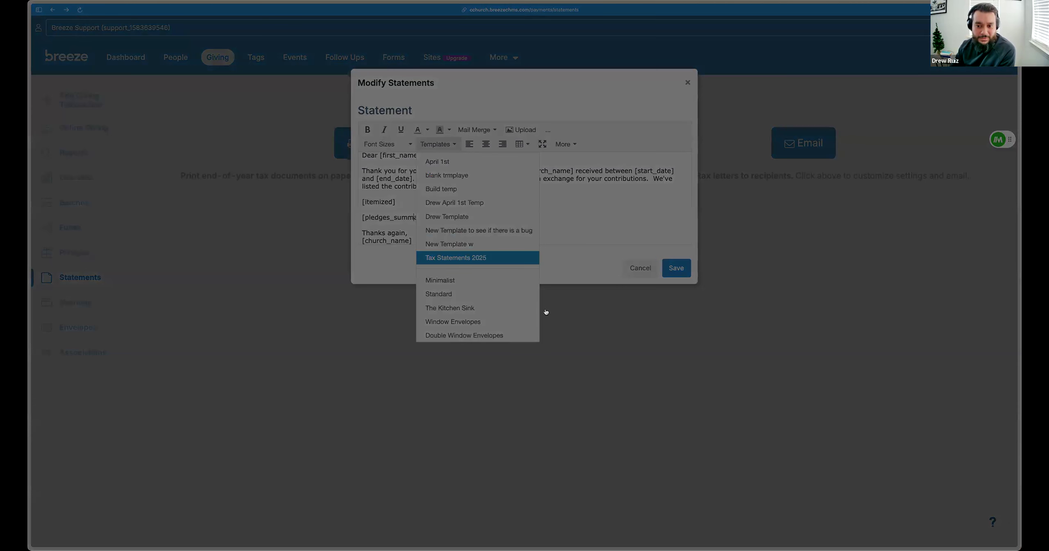
click(546, 313)
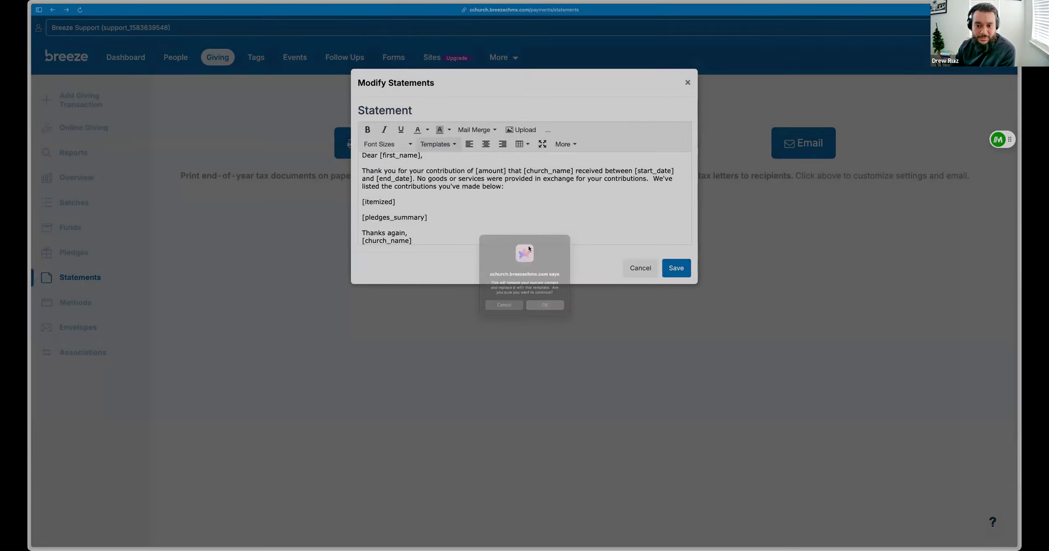
scroll(498, 218, down, 1)
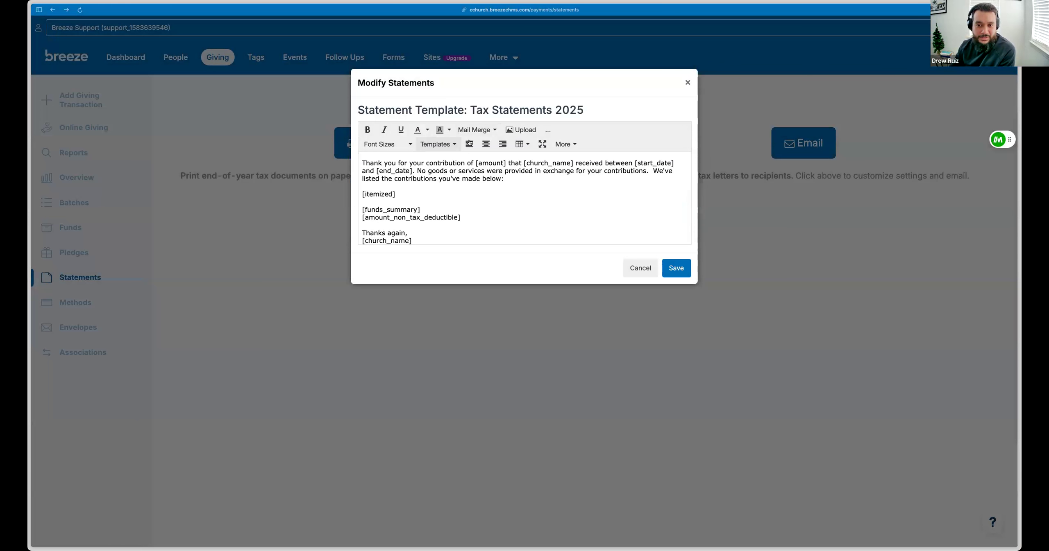
- Look through the list of available templates, review the Tax Statements 2025 text and merge fields, and leave the layout editor without saving
click(450, 146)
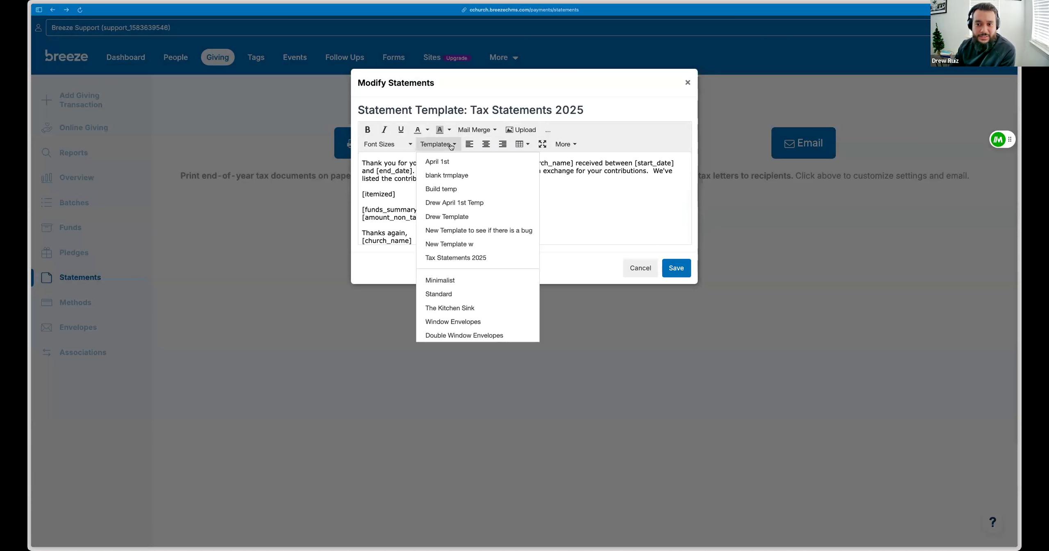
click(450, 146)
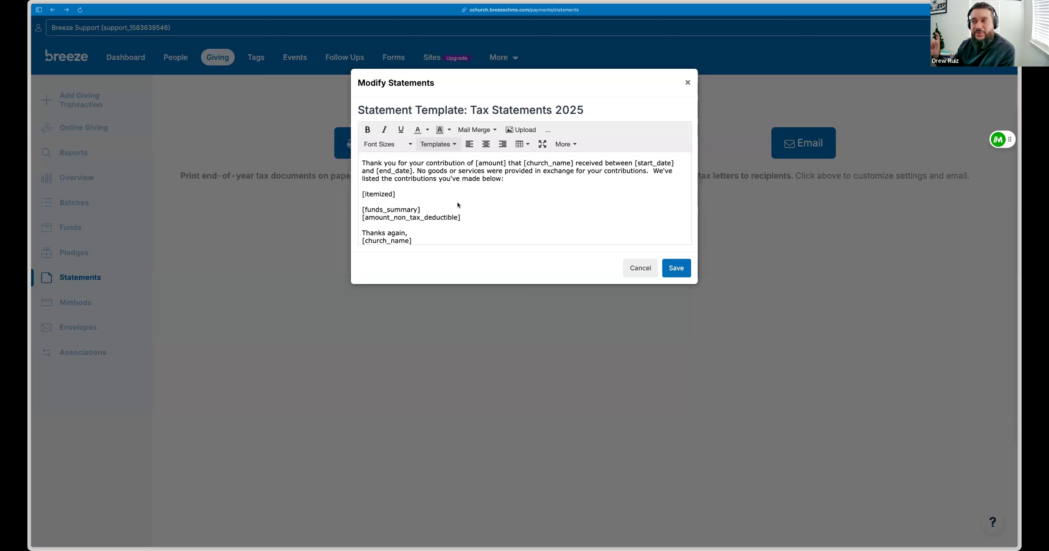
scroll(508, 197, up, 5)
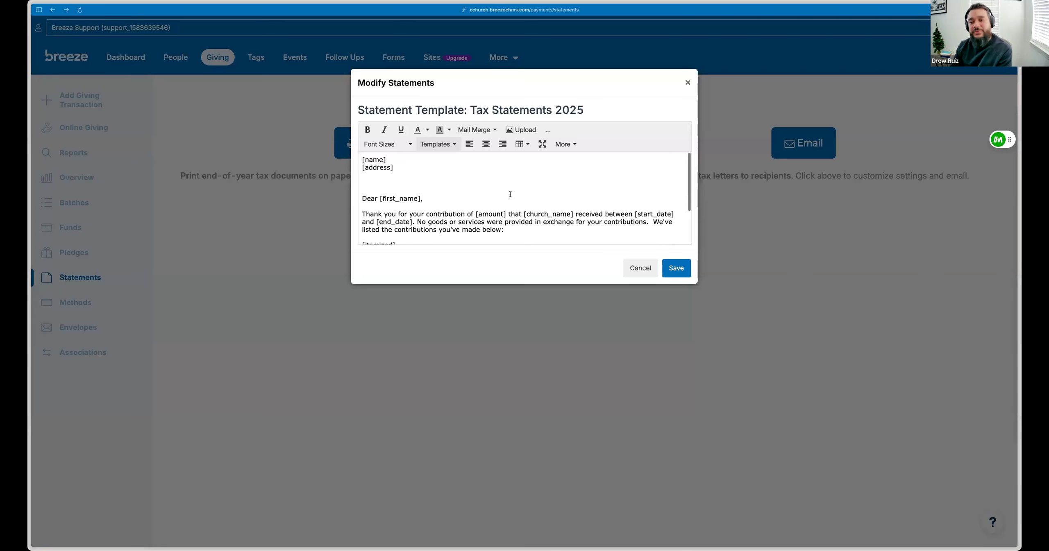
scroll(511, 197, down, 5)
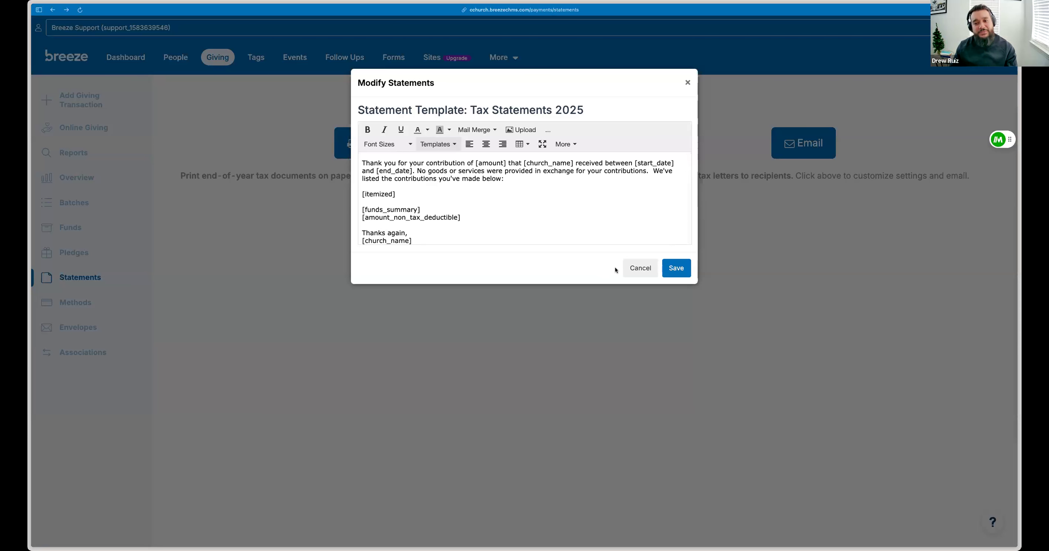
click(629, 270)
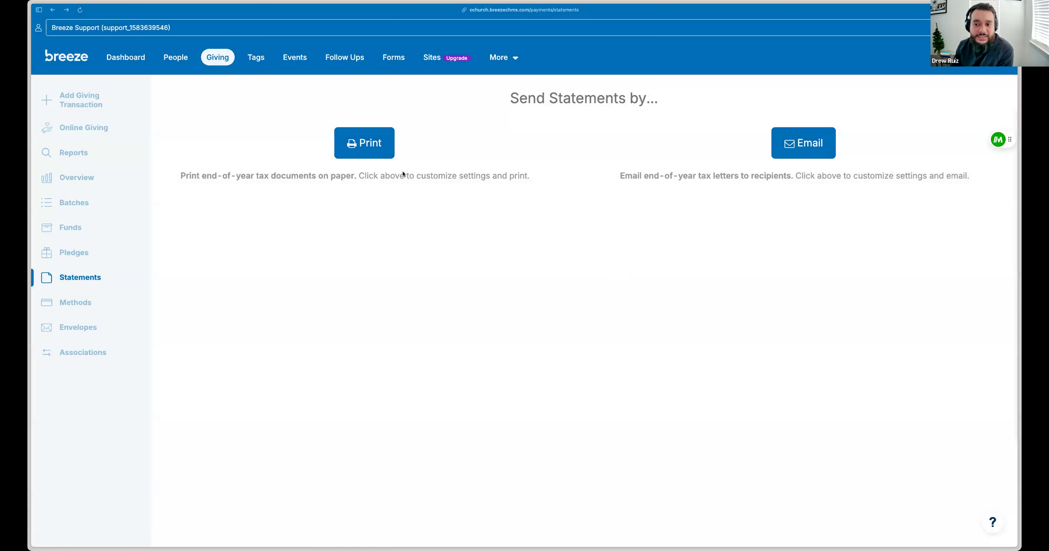
- Reopen the print statement layout, check which template it holds, and cancel without saving
click(379, 154)
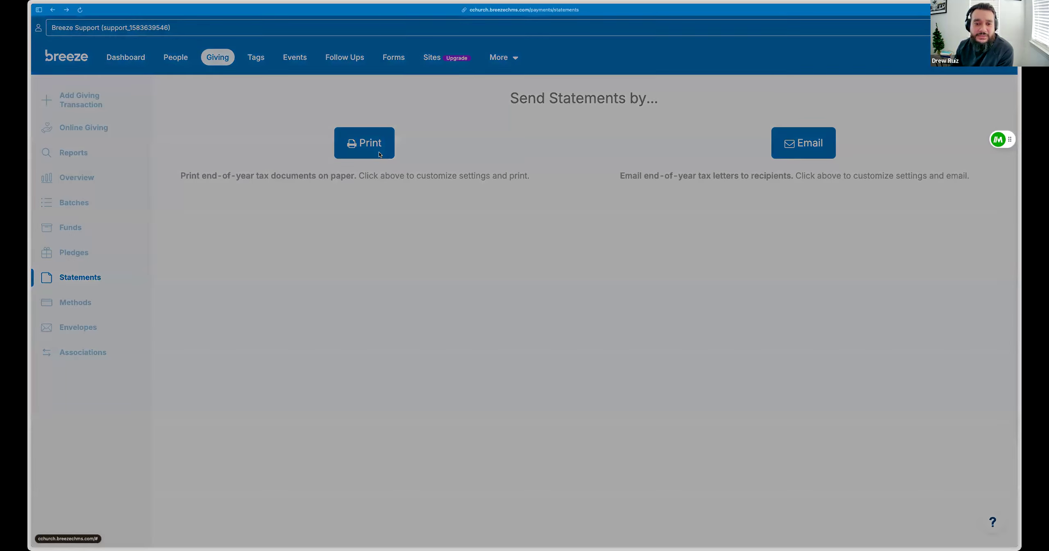
click(410, 230)
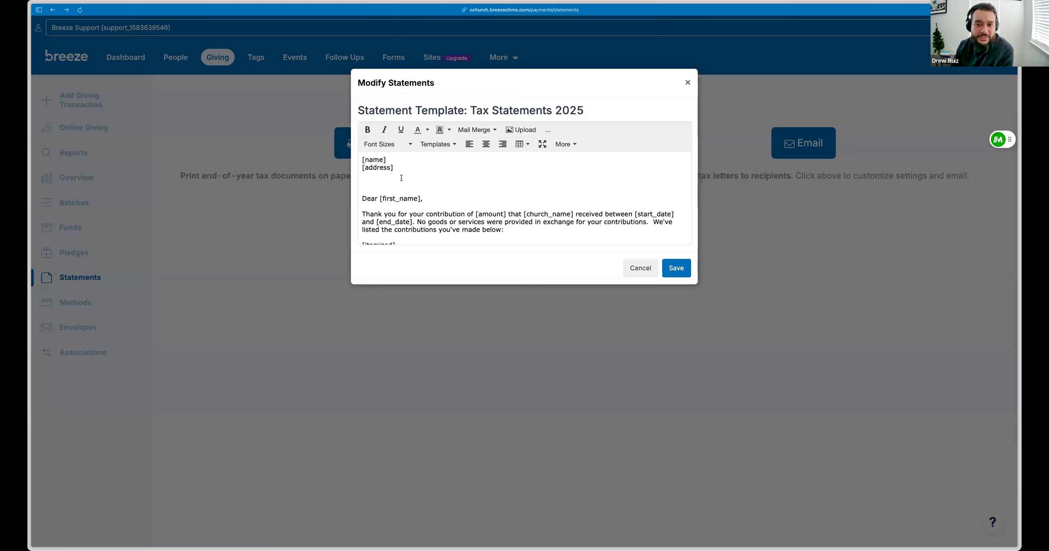
click(639, 268)
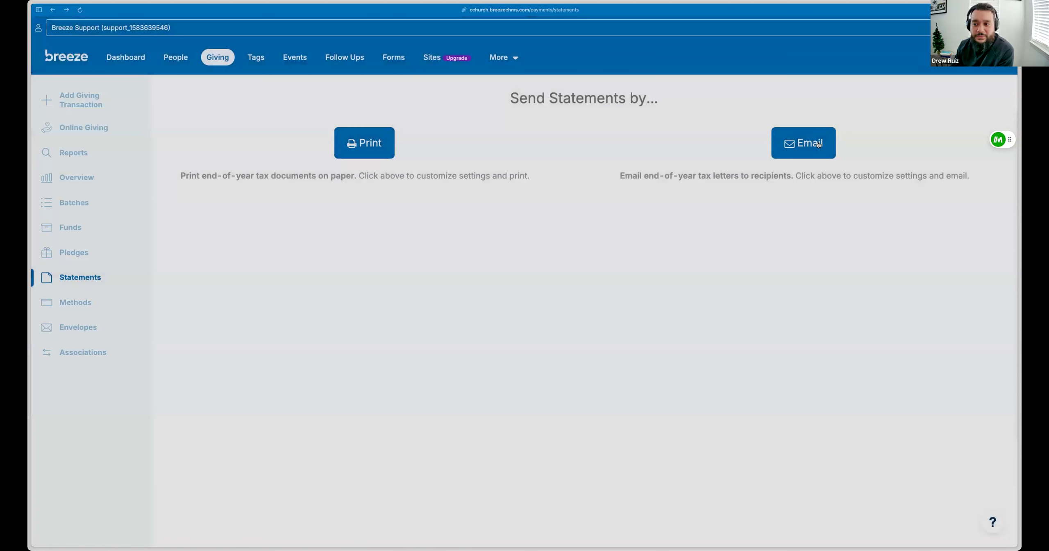
- Continue to the giving statement email for all donors, check where its sender address is changed, and return without sending
click(809, 151)
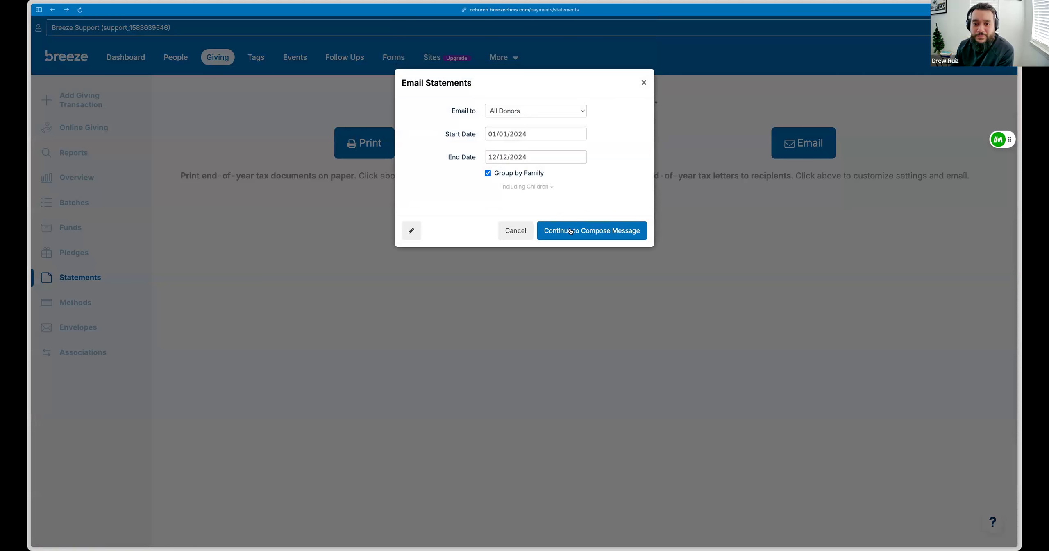
click(570, 232)
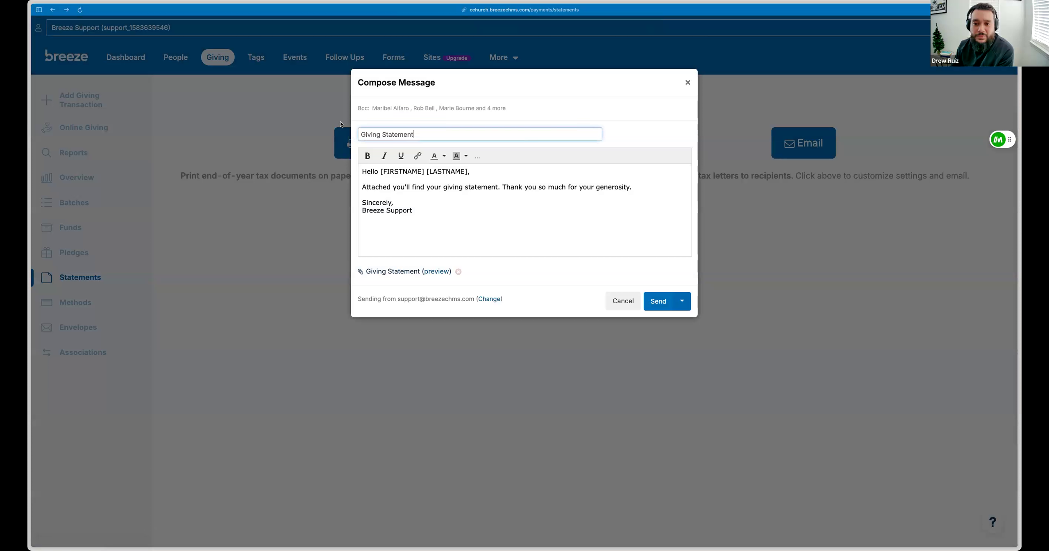
click(489, 299)
click(541, 311)
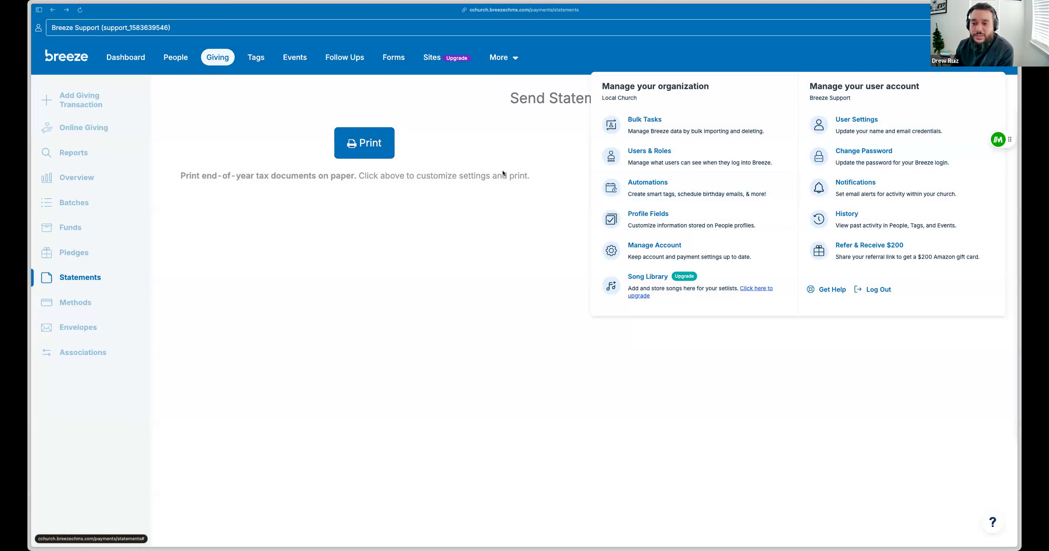
click(512, 159)
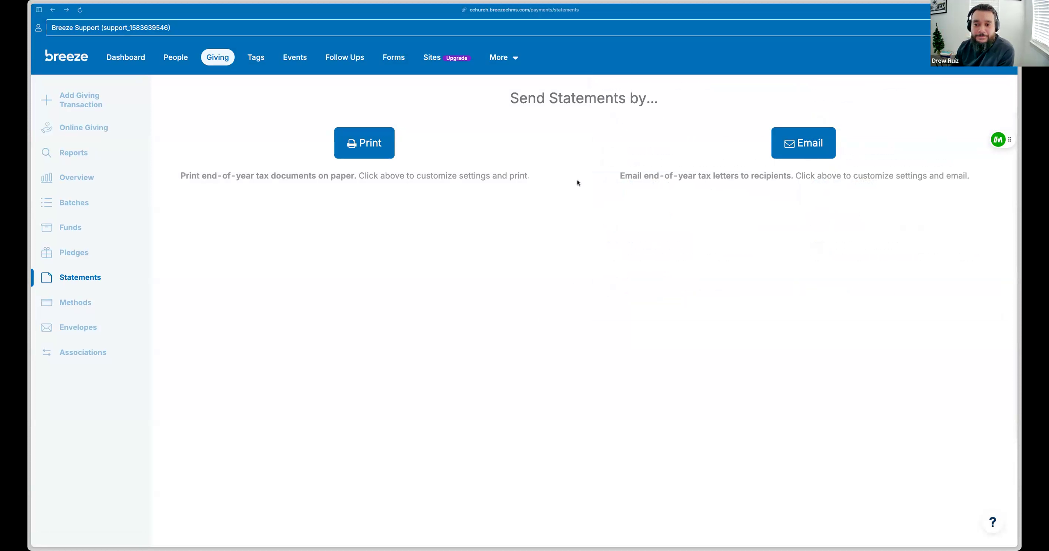
key(super+s)
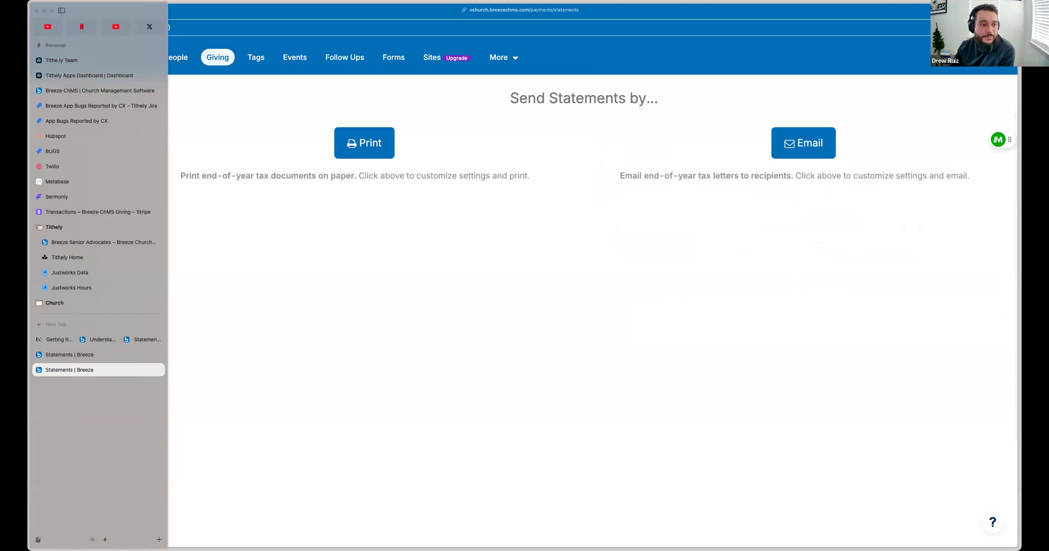
key(super+s)
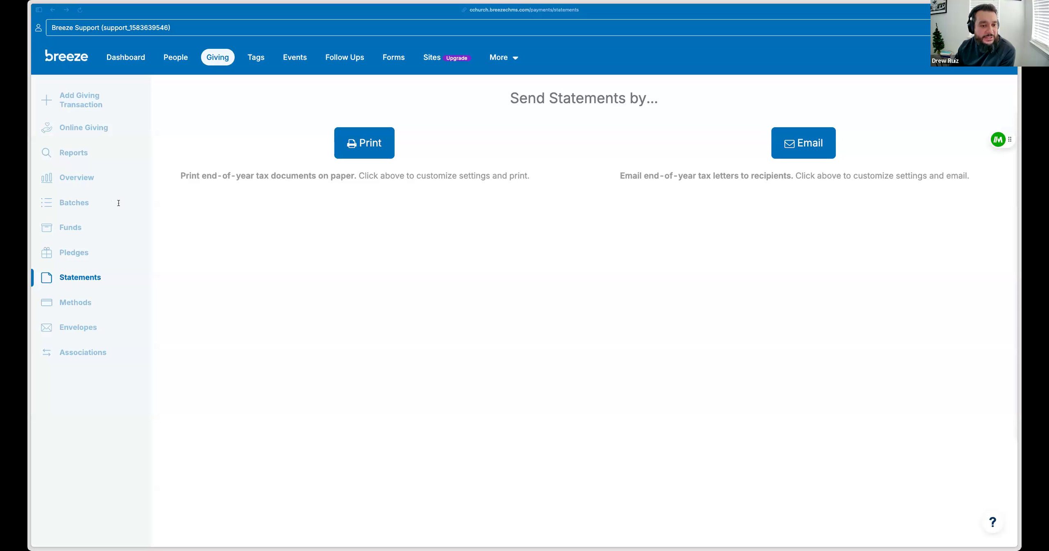
- Open the print statement layout for modification and insert three blank lines above the [name] field
click(374, 155)
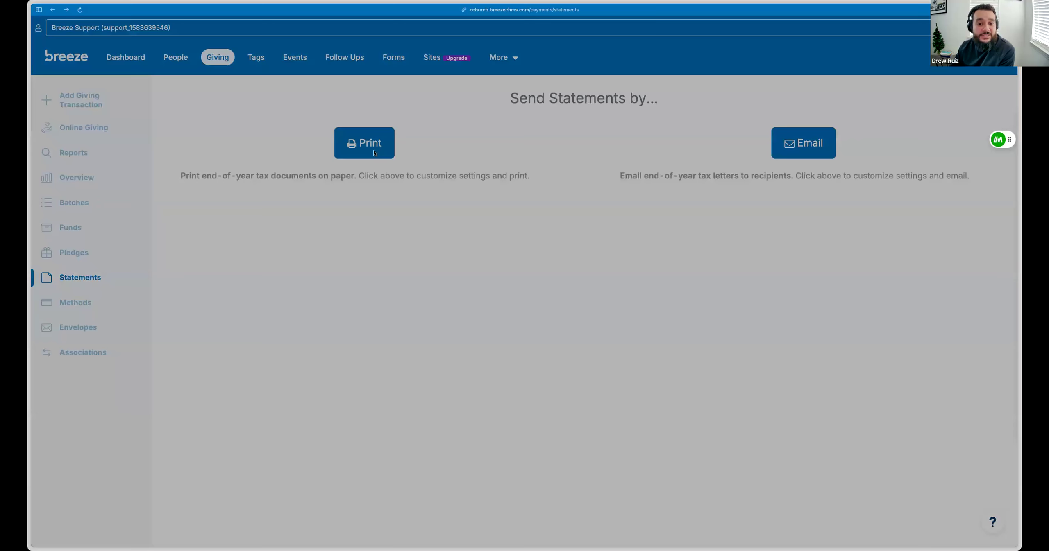
click(411, 231)
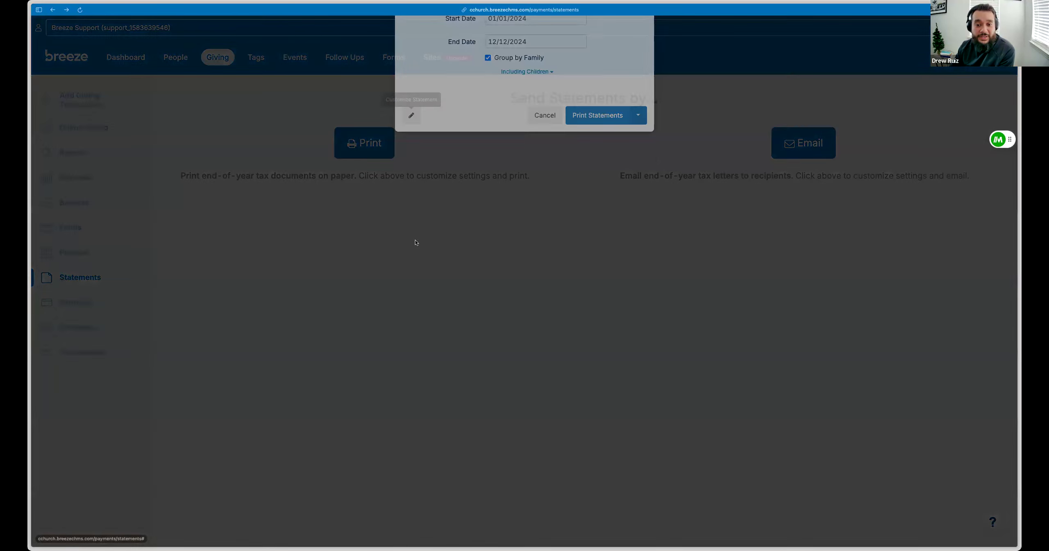
scroll(470, 193, down, 2)
scroll(470, 192, down, 2)
scroll(409, 184, up, 3)
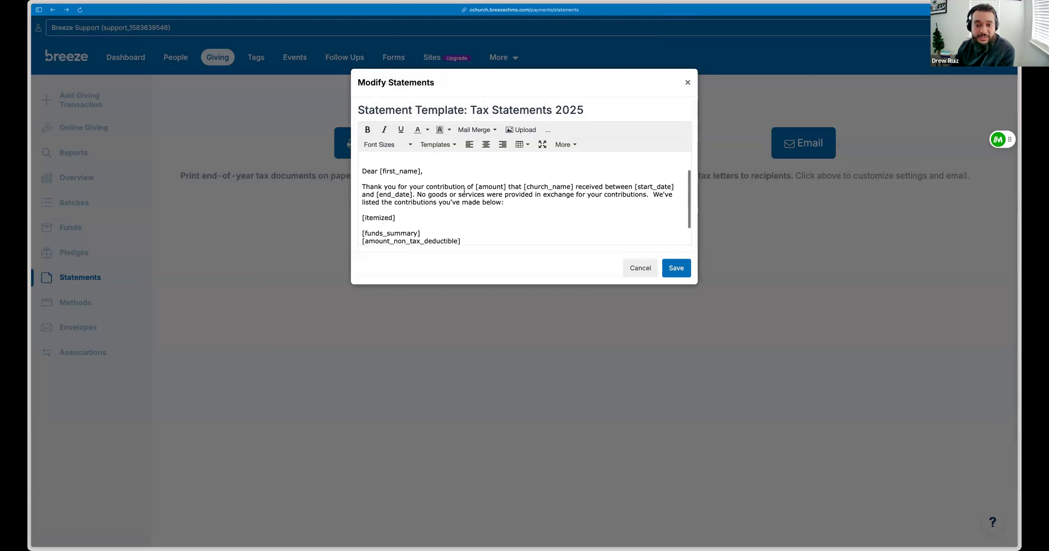
click(363, 160)
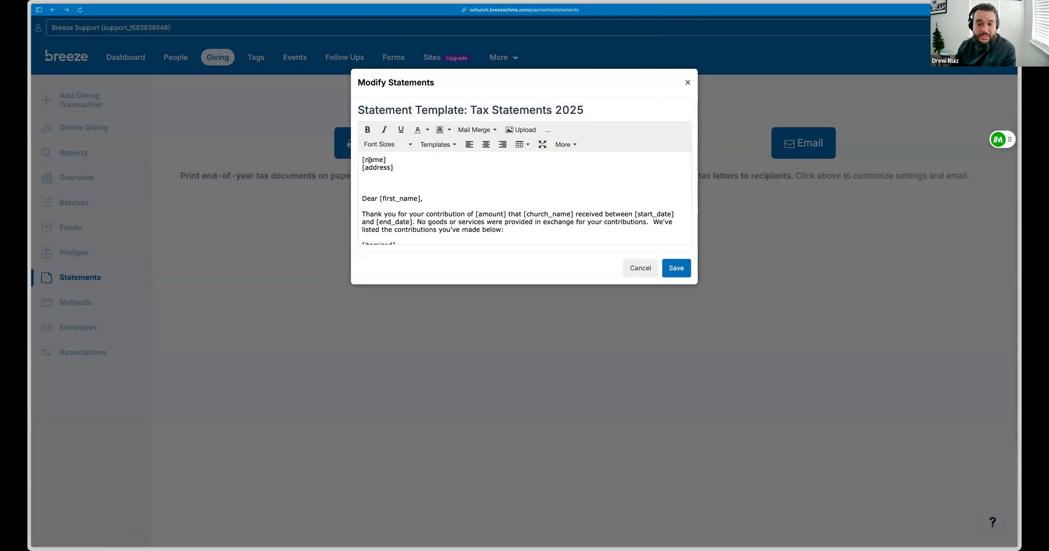
key(Return)
key(Return)
key(Return)
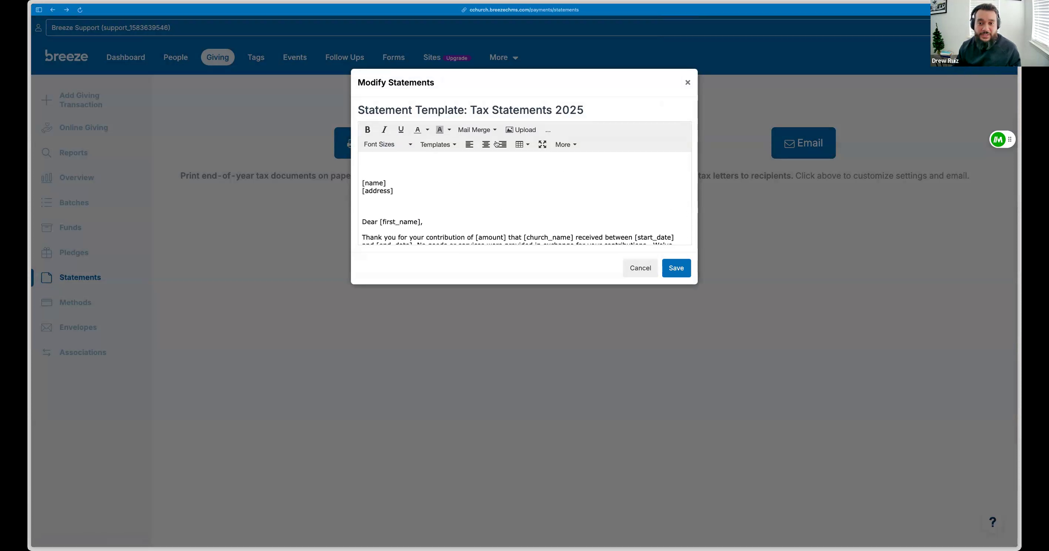
- Upload the church logo image into the blank space above the [name] field
click(520, 129)
click(482, 263)
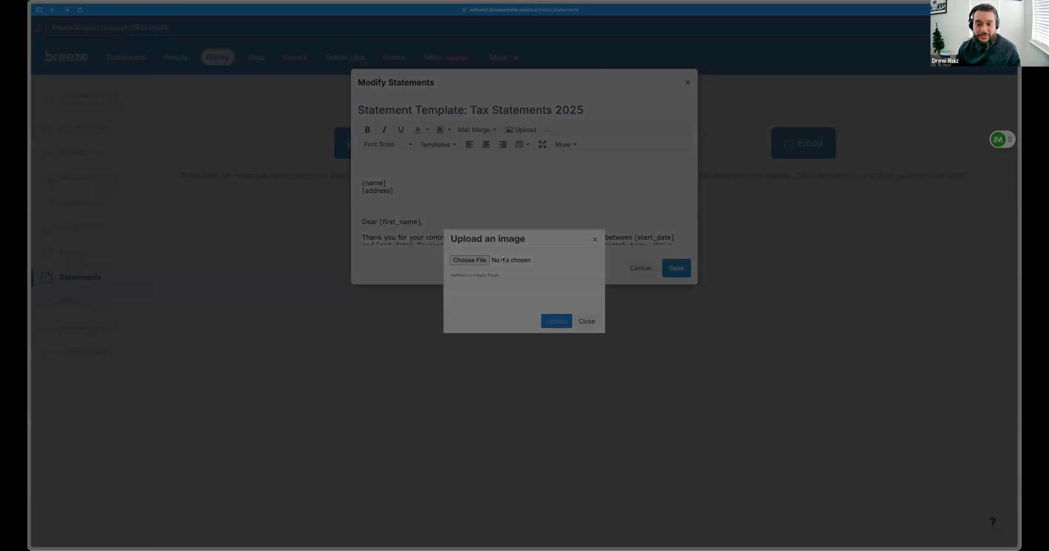
click(766, 416)
click(563, 320)
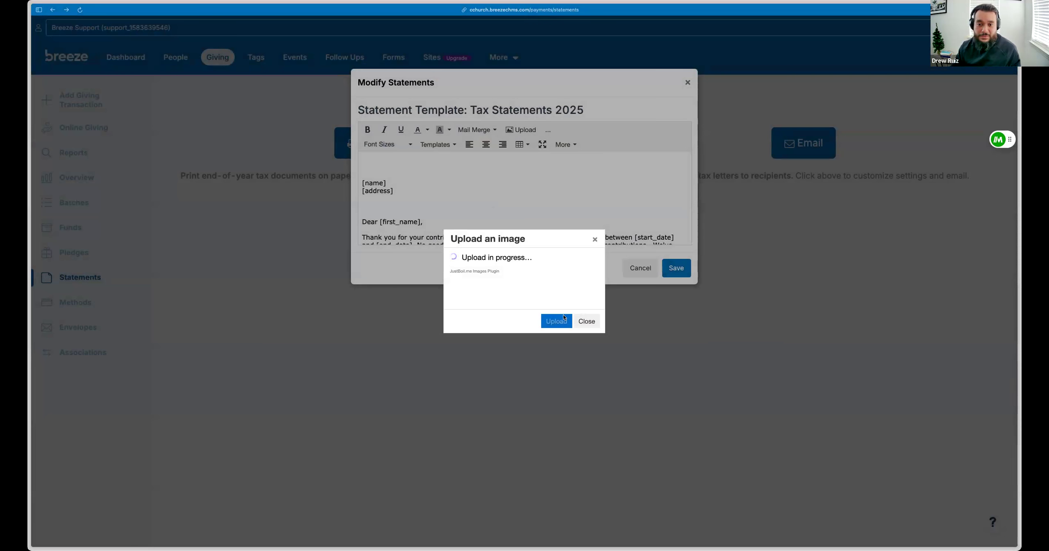
- Shrink the inserted church logo proportionally to a small letterhead size and review the statement layout below it
click(387, 165)
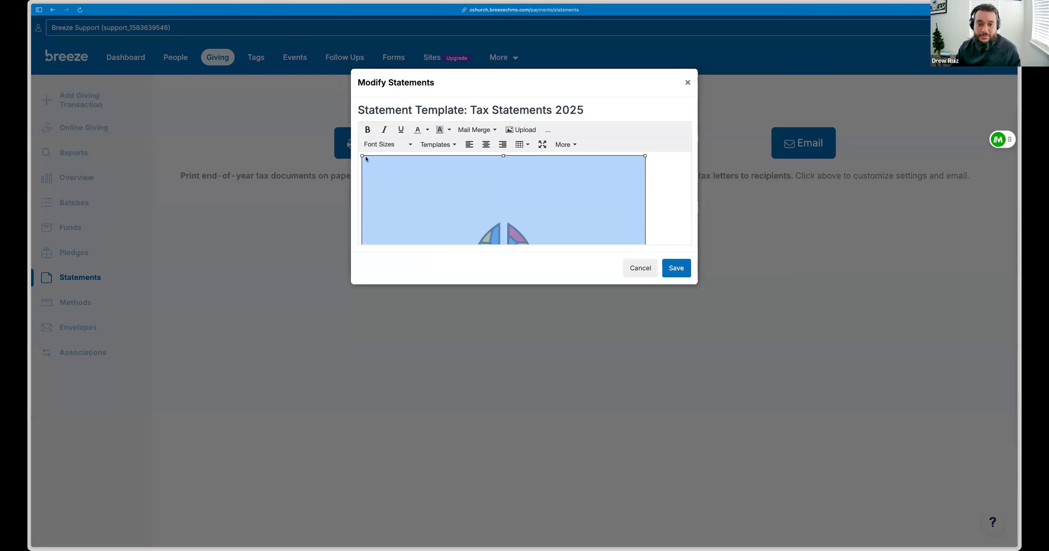
drag(362, 156, 419, 197)
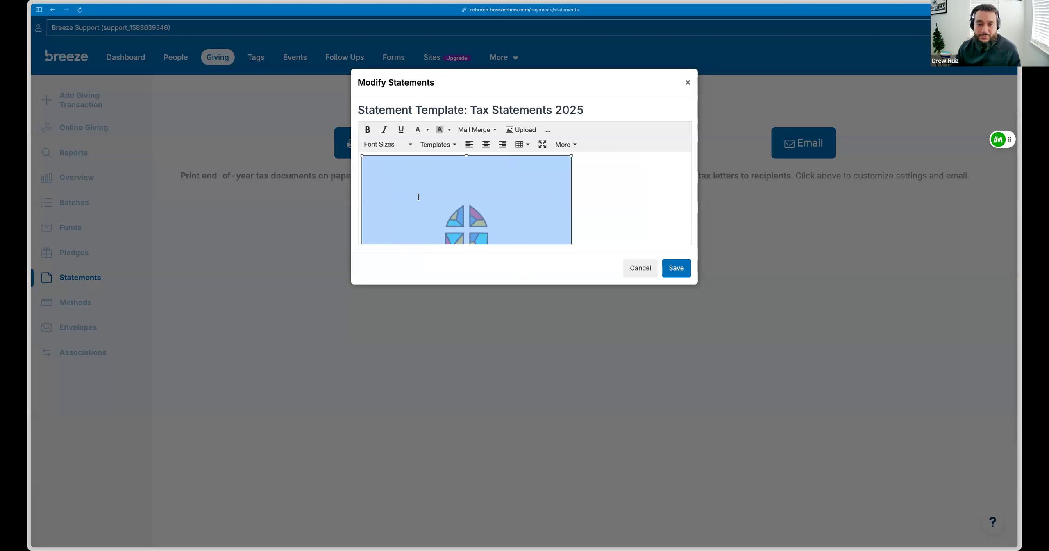
drag(361, 156, 439, 221)
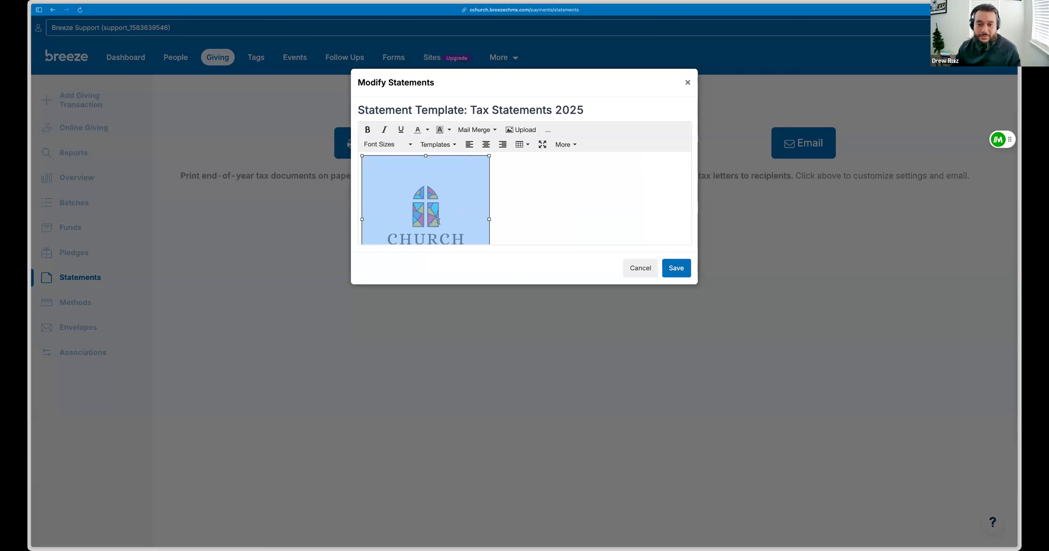
drag(362, 156, 425, 207)
click(466, 197)
scroll(465, 197, down, 5)
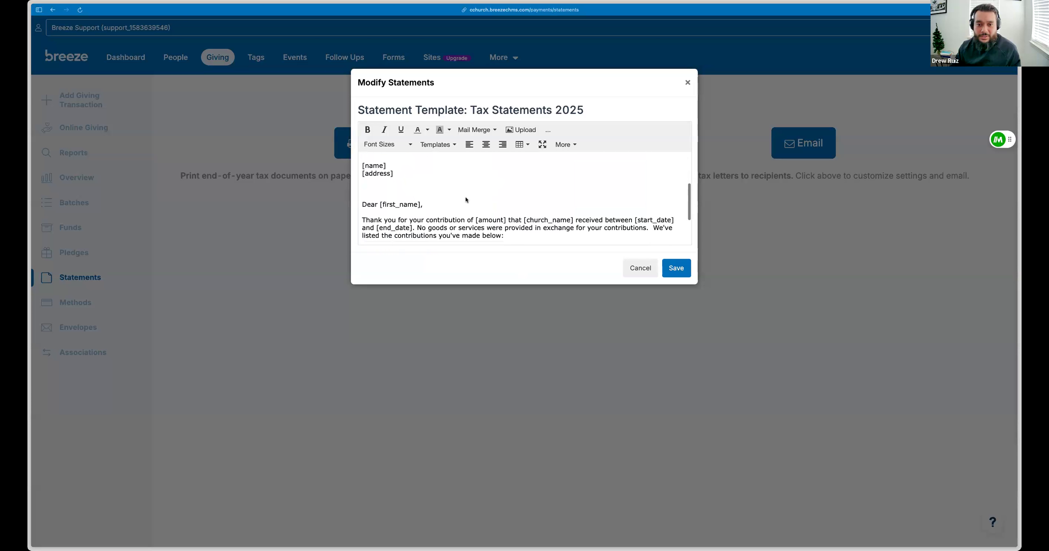
scroll(465, 198, up, 5)
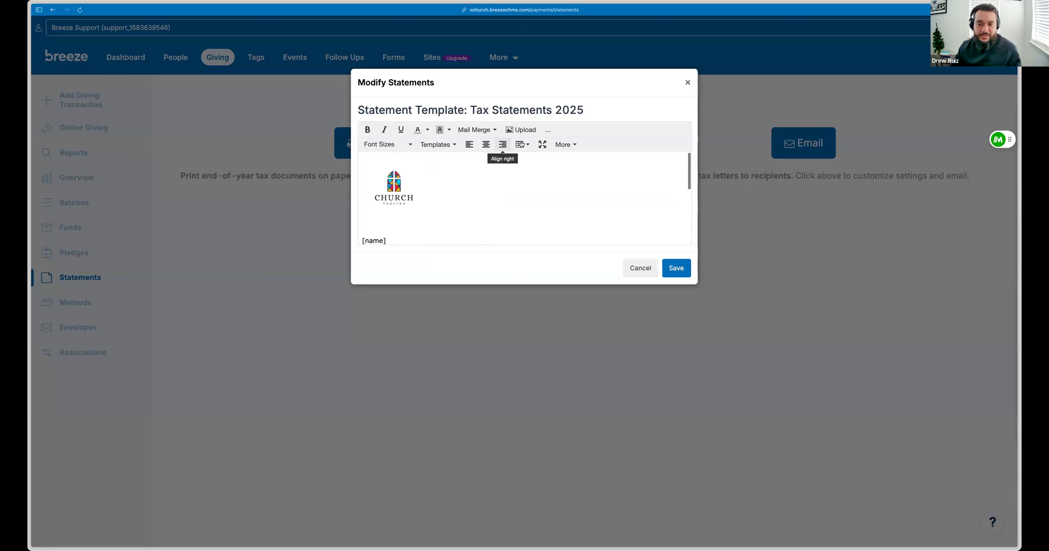
- Save the statement layout with the church logo as a new template
click(454, 146)
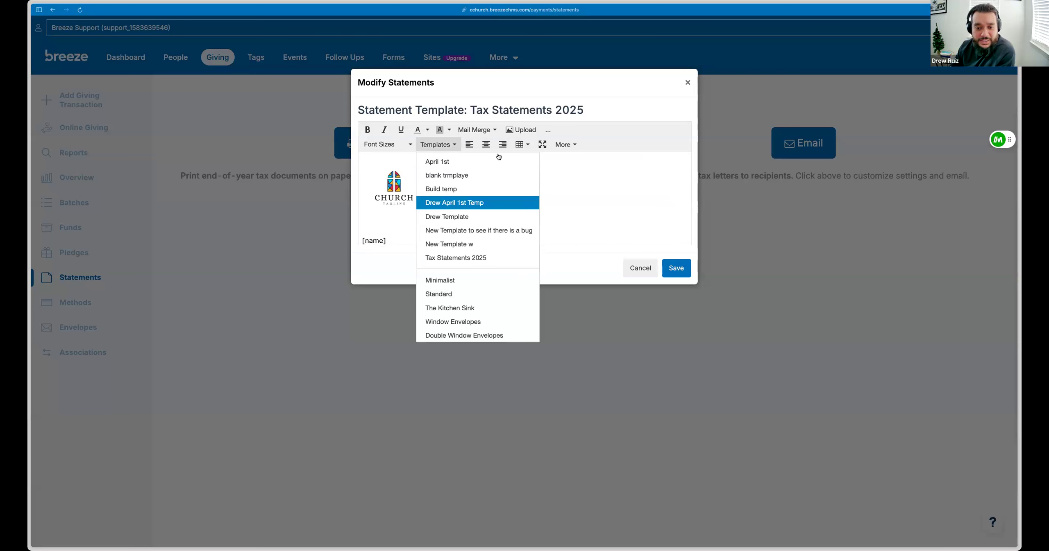
click(573, 147)
click(574, 147)
click(575, 146)
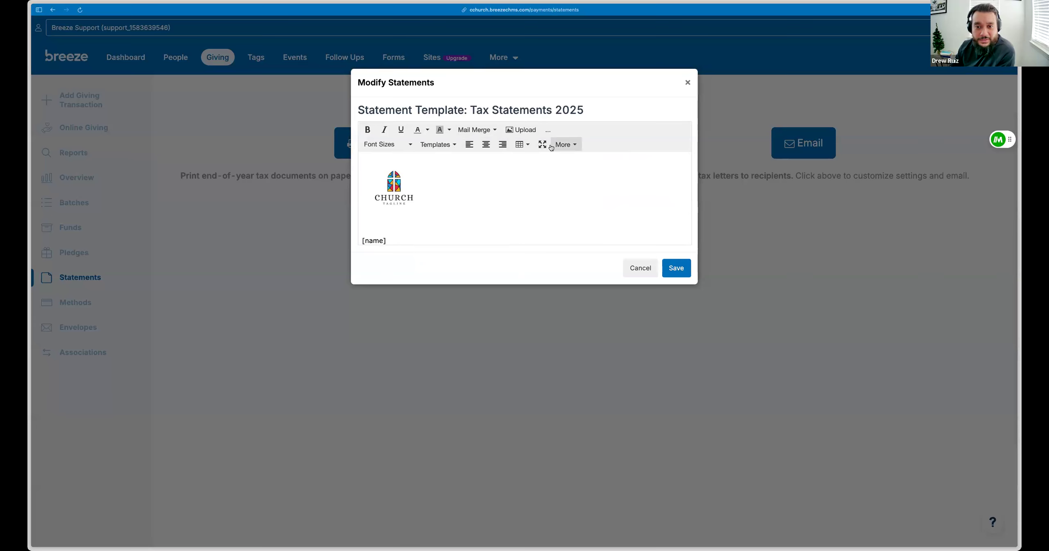
click(449, 145)
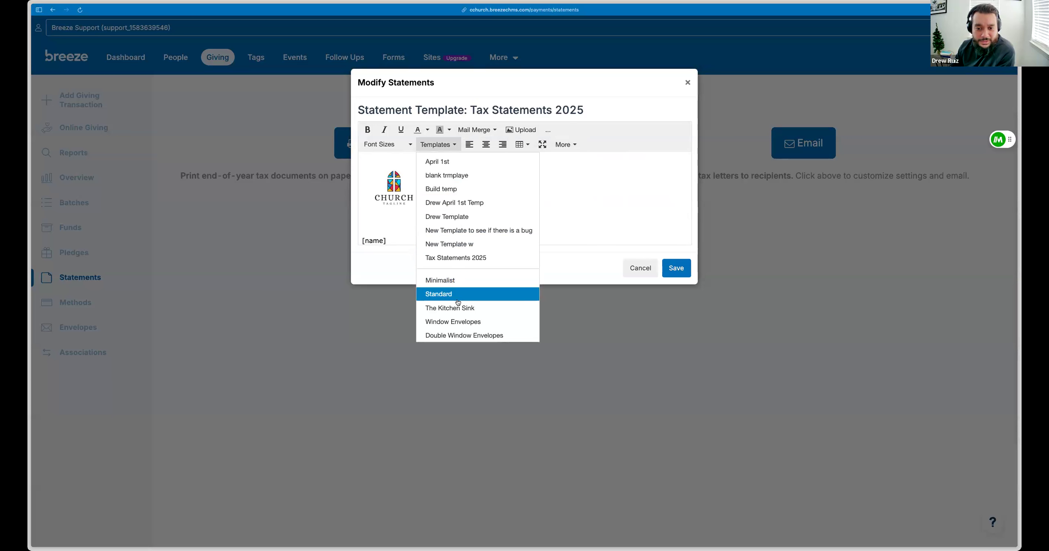
scroll(457, 302, down, 3)
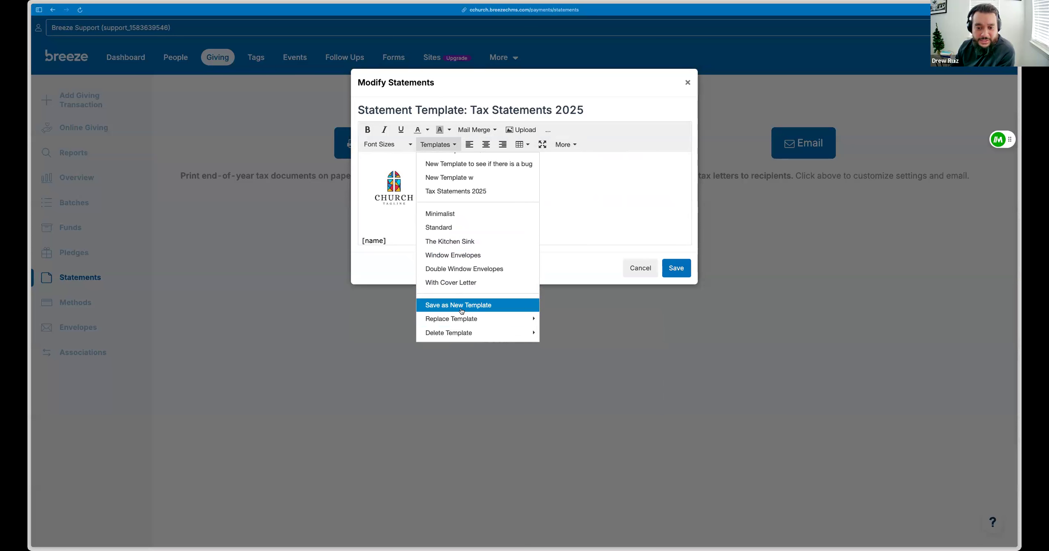
mouse_move(467, 322)
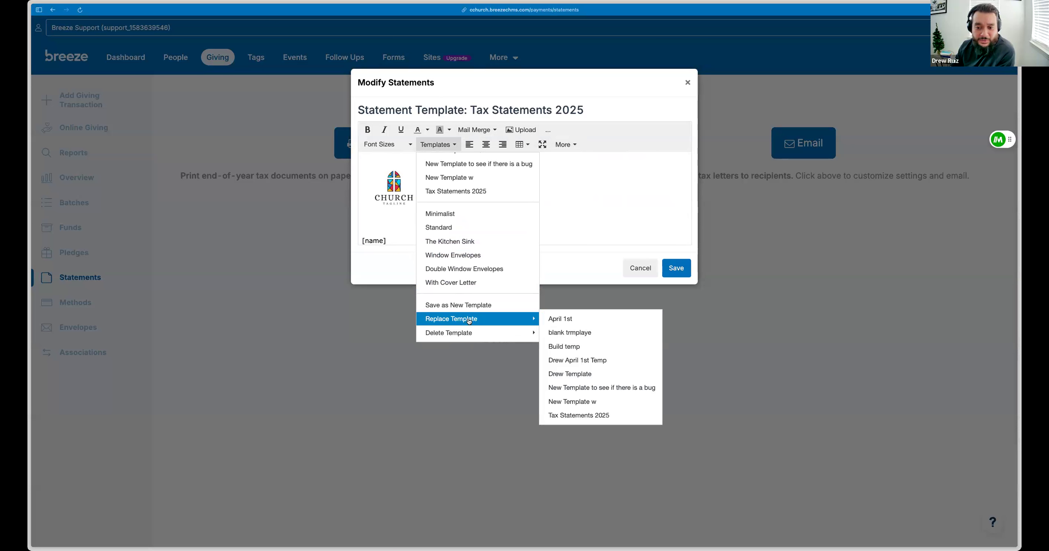
click(467, 306)
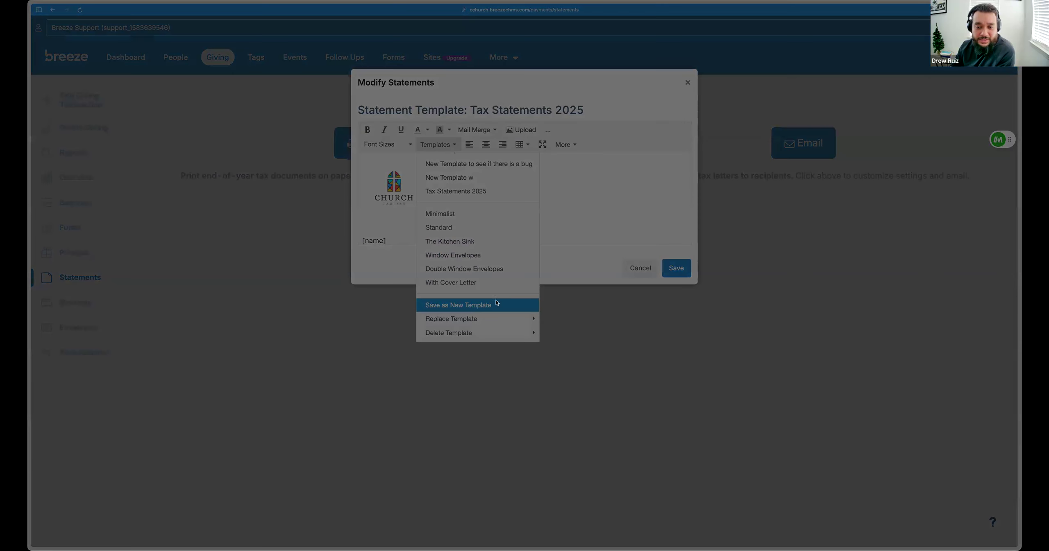
text(Ger)
text(rge.)
text( Template)
key(Return)
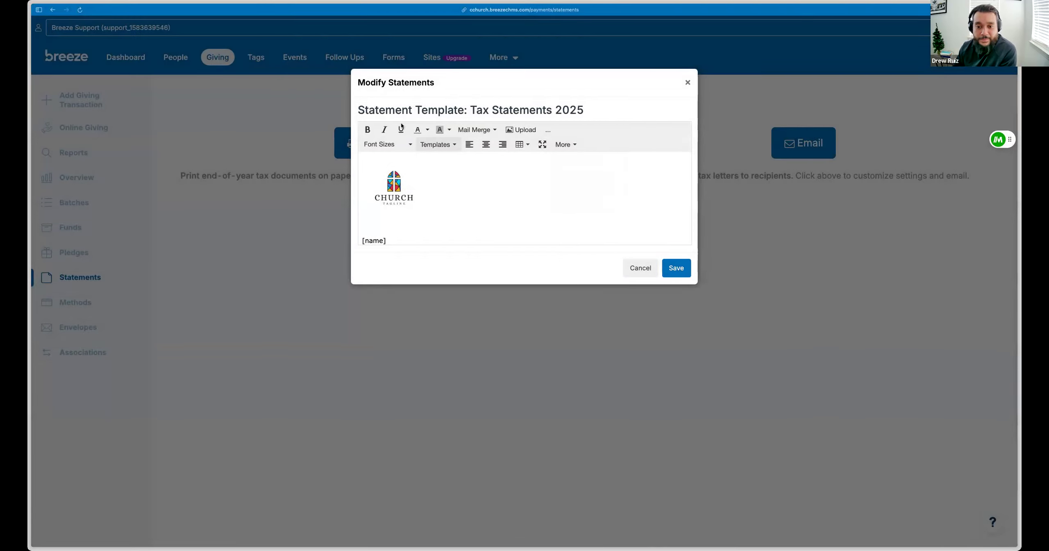
click(535, 308)
- Load the saved template "New Template w" into the statement layout and confirm the replacement
click(447, 147)
click(451, 179)
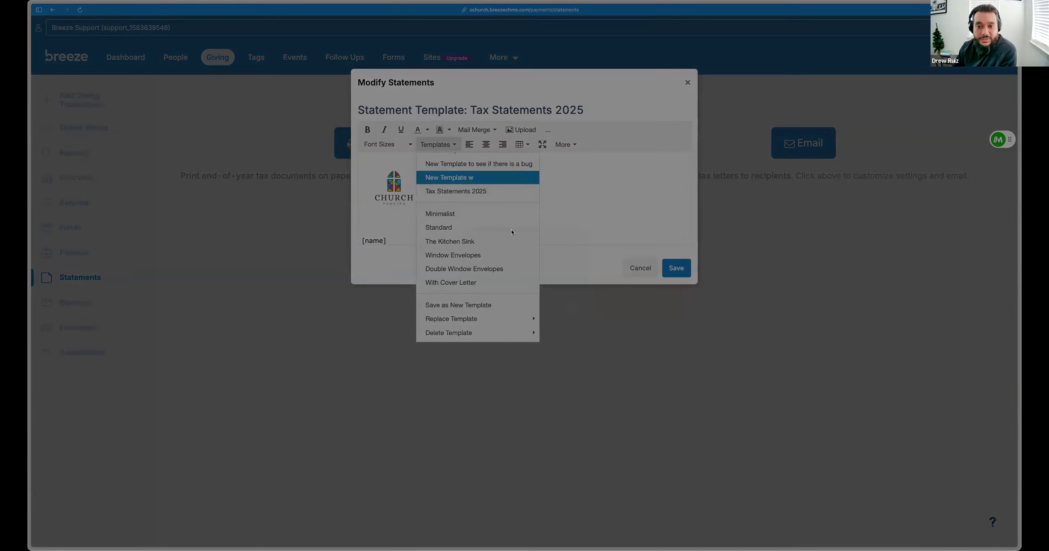
click(547, 307)
- Browse the saved templates and the Replace Template choices, and close the statement editor without saving
click(443, 146)
mouse_move(474, 320)
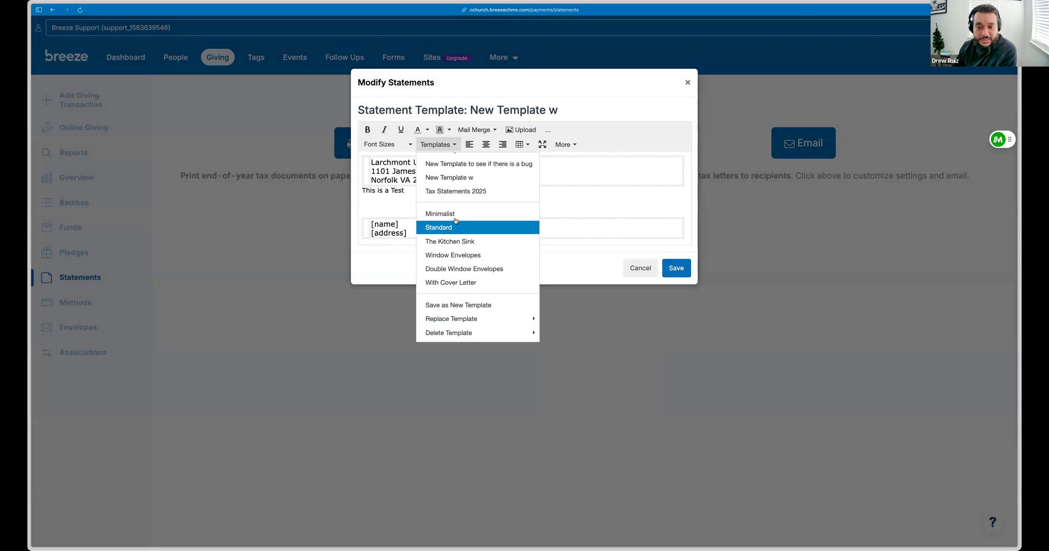
scroll(456, 246, up, 3)
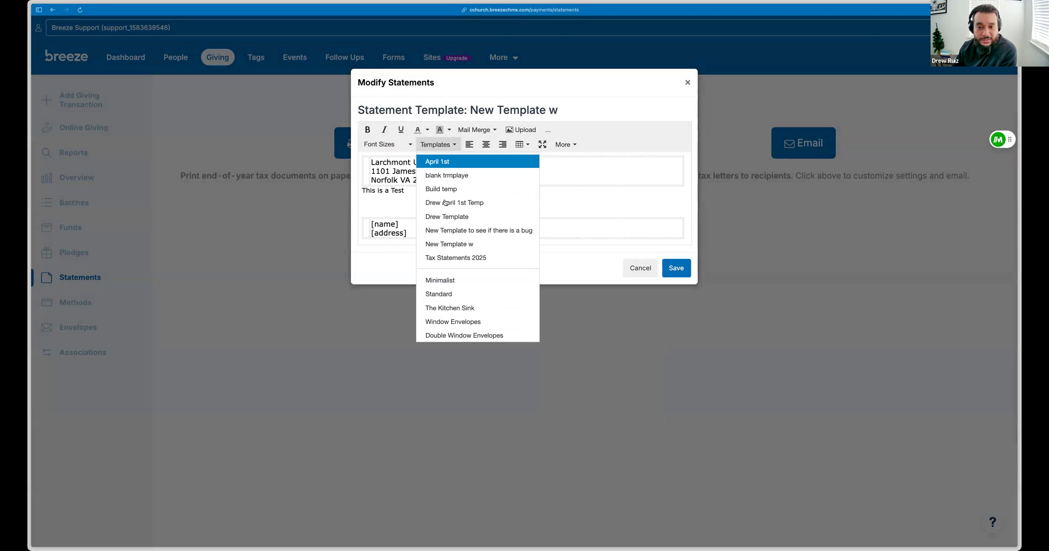
scroll(470, 266, down, 2)
scroll(471, 267, down, 2)
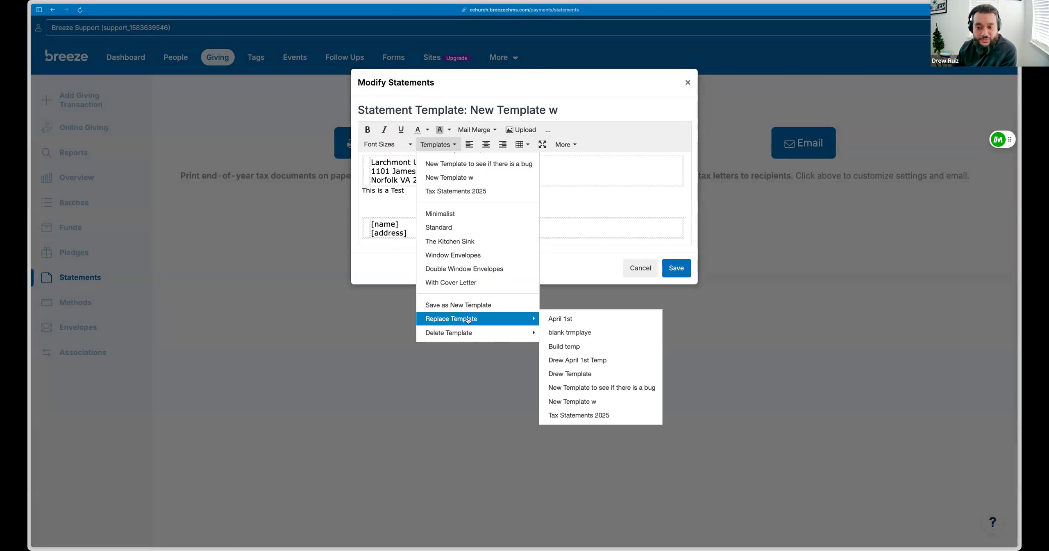
click(578, 257)
click(626, 270)
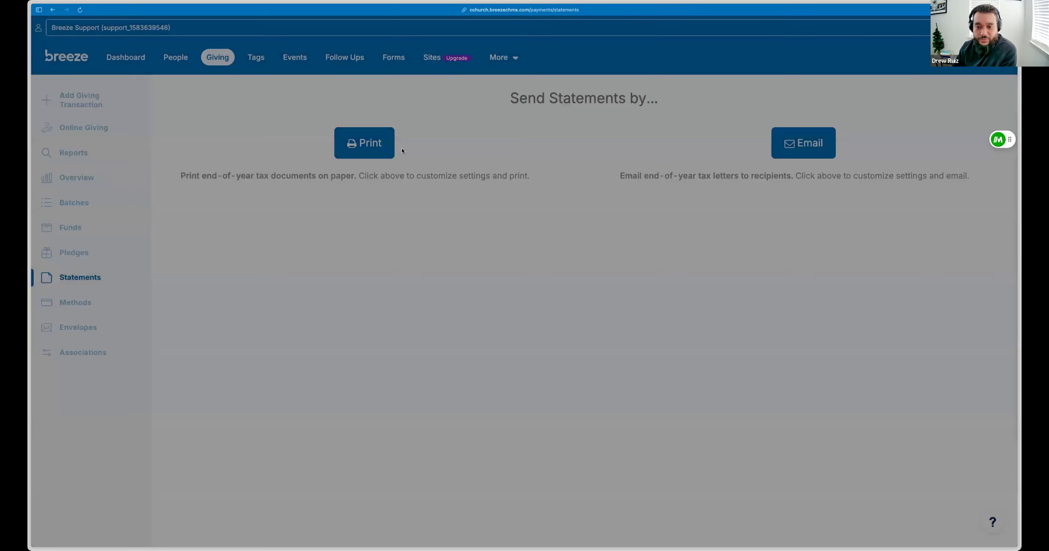
- Reopen the print statement layout and check the list of saved and built-in templates and the Replace Template choices
click(389, 146)
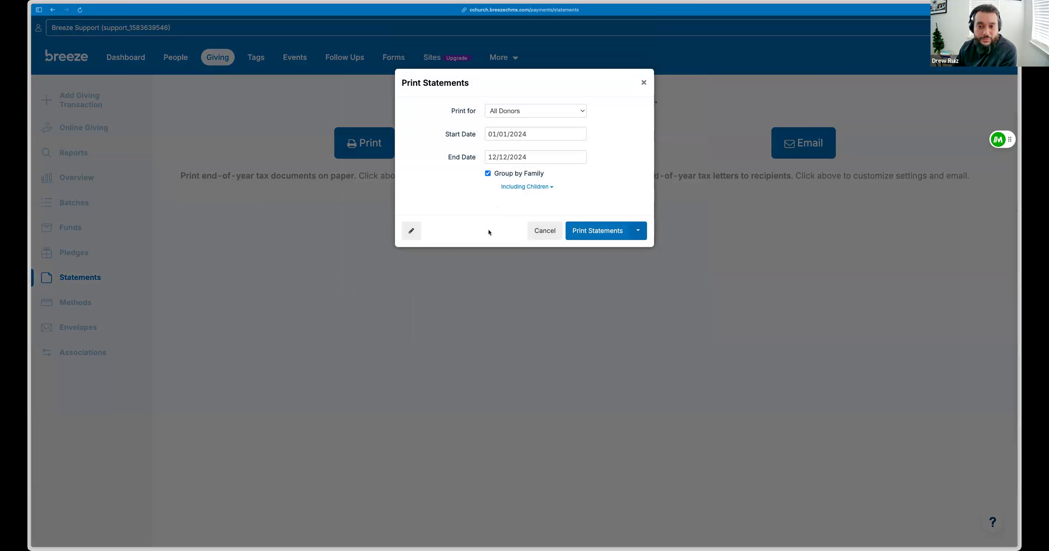
click(411, 231)
click(447, 145)
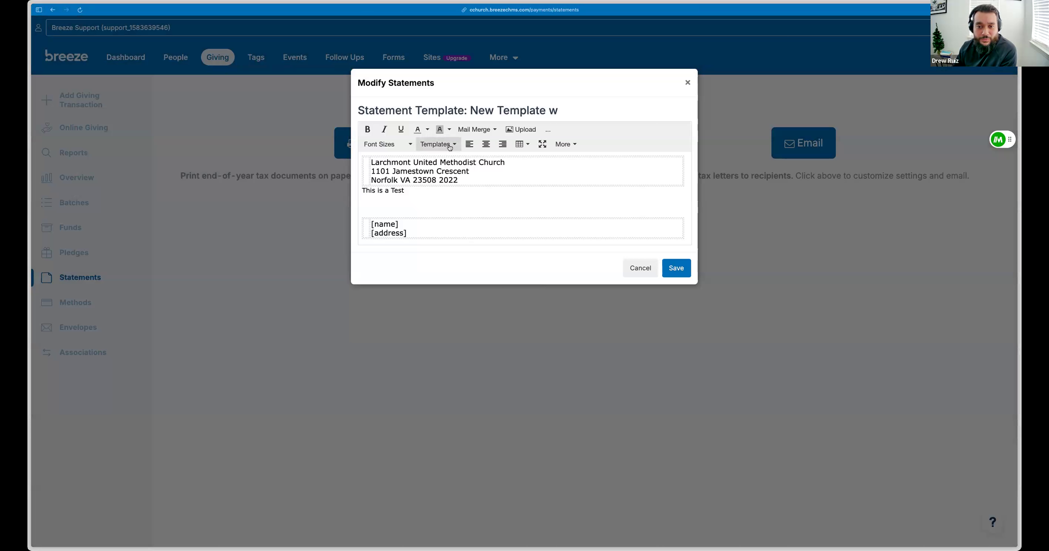
scroll(470, 192, up, 1)
scroll(470, 193, up, 3)
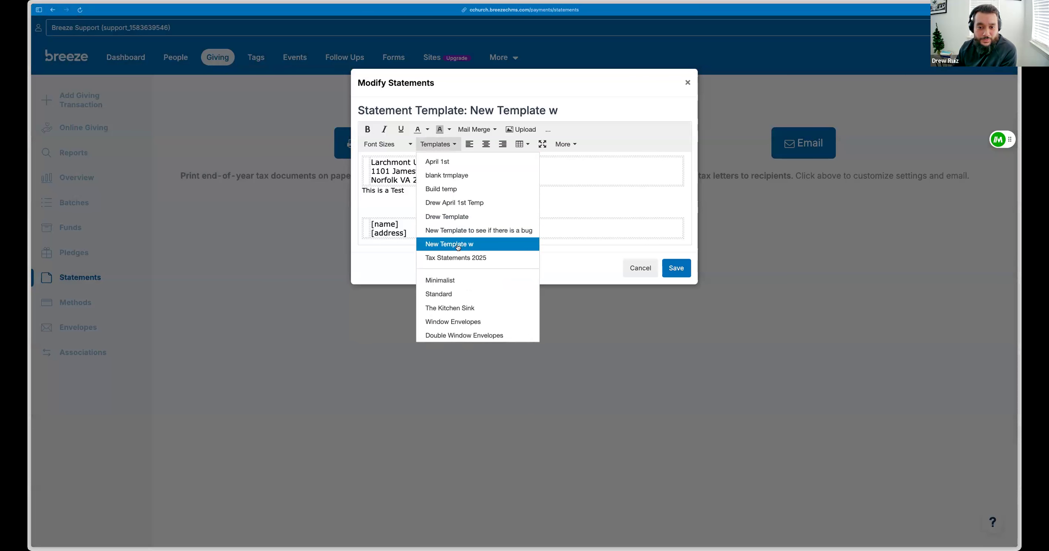
scroll(466, 270, down, 2)
scroll(466, 271, down, 1)
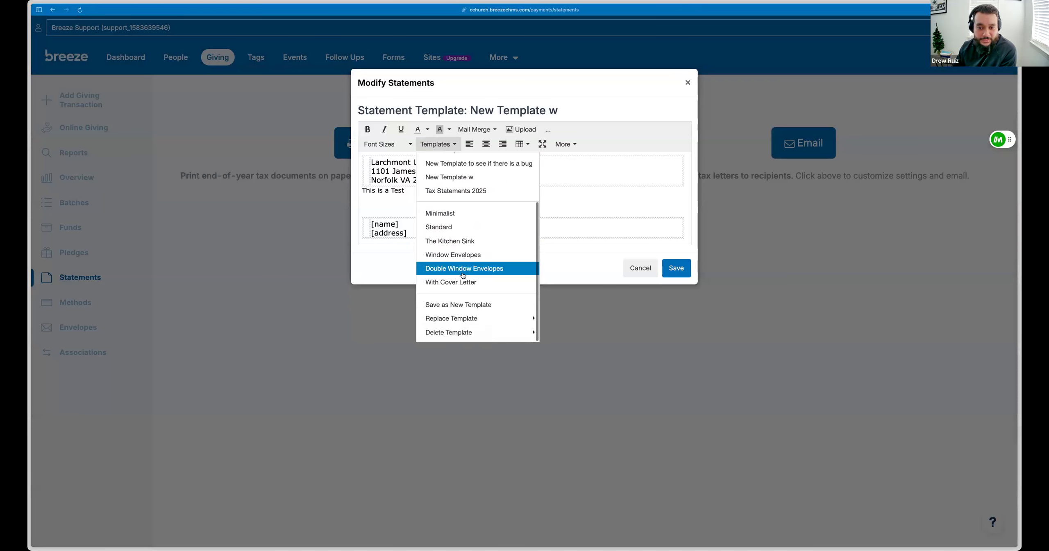
mouse_move(471, 319)
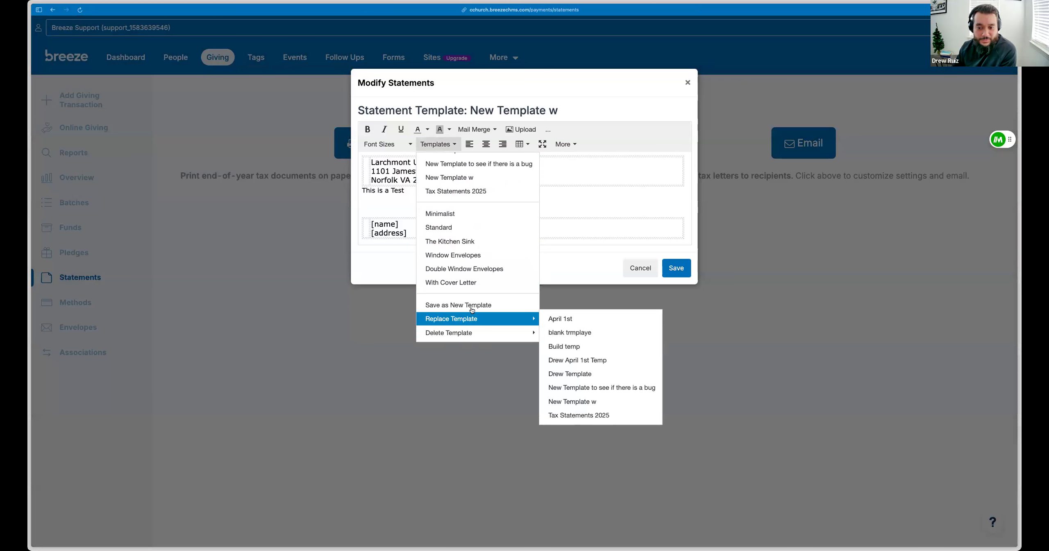
scroll(444, 230, up, 3)
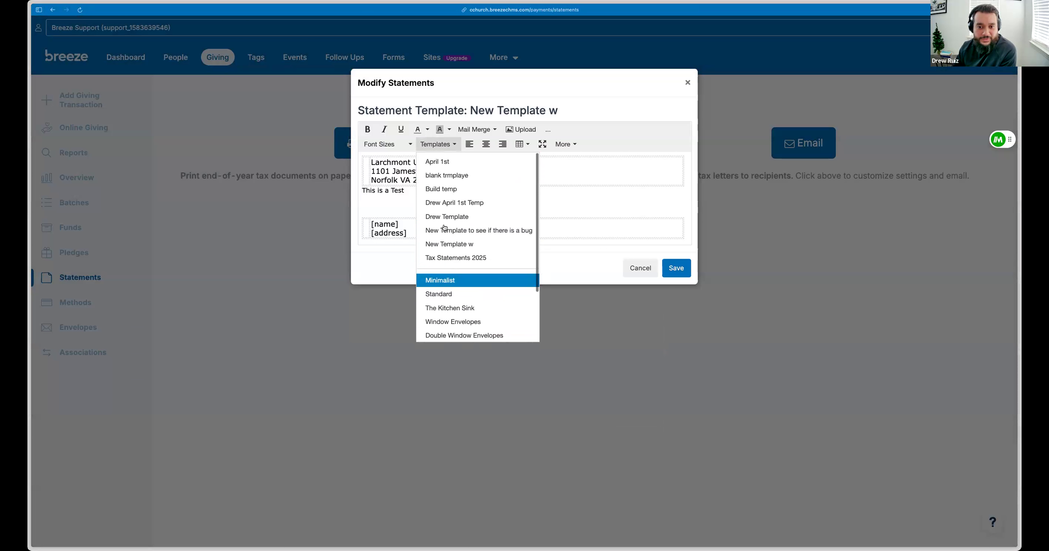
scroll(444, 228, down, 2)
scroll(444, 228, up, 3)
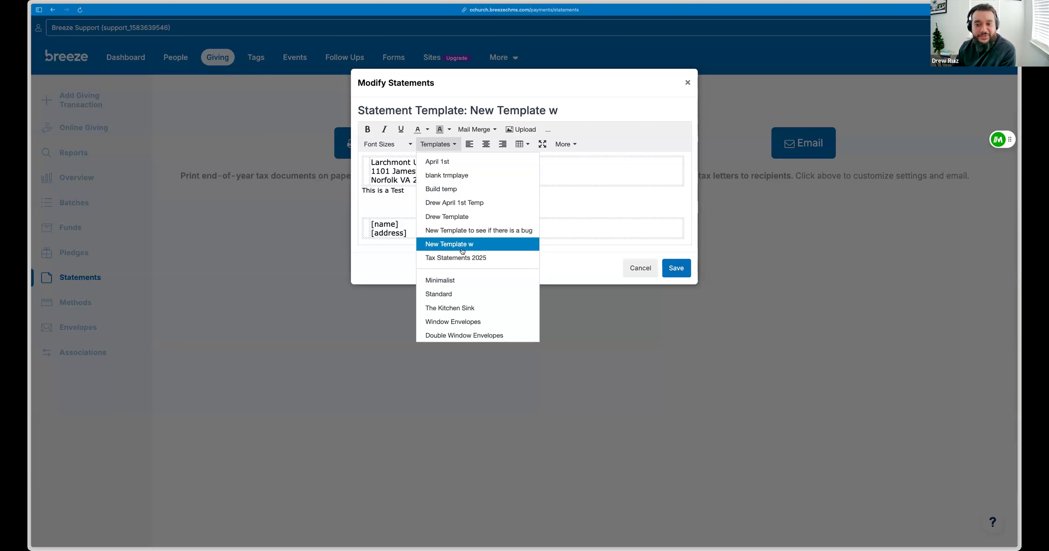
click(562, 269)
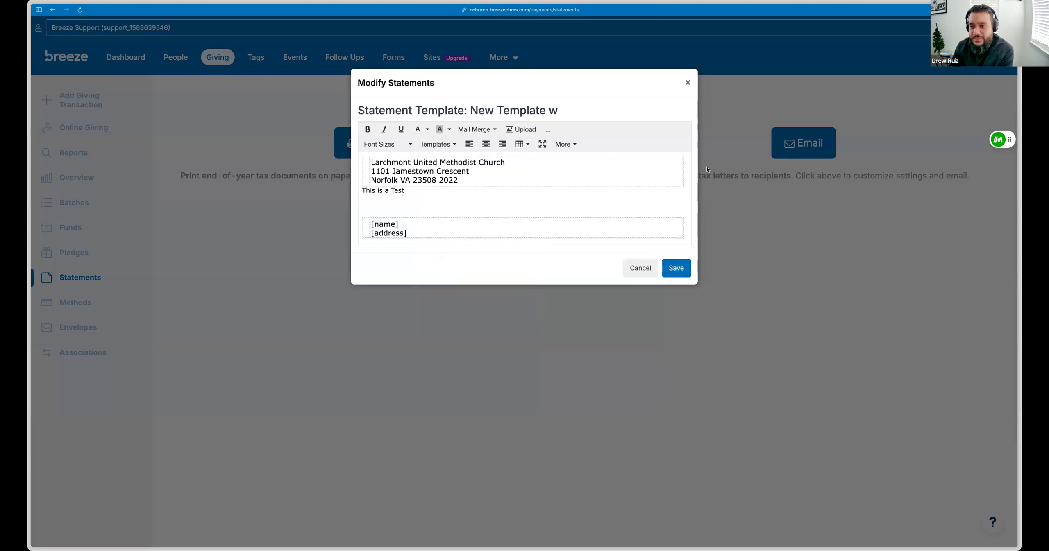
- Make the [pledges_summary] field in the pledge letter bold and orange, and save the statement layout
scroll(476, 202, down, 5)
scroll(477, 203, down, 10)
scroll(451, 193, up, 3)
drag(430, 194, 362, 190)
click(370, 130)
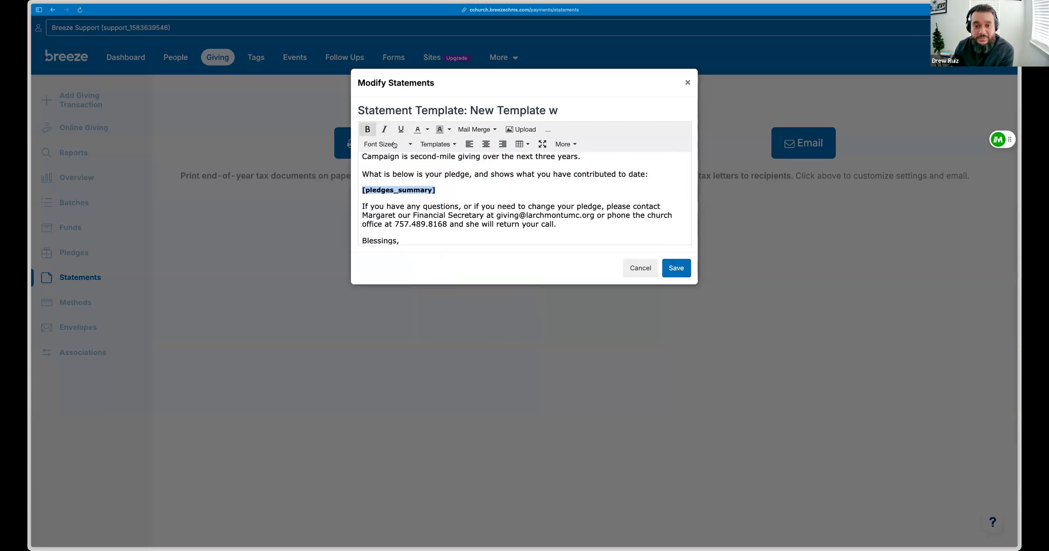
click(427, 130)
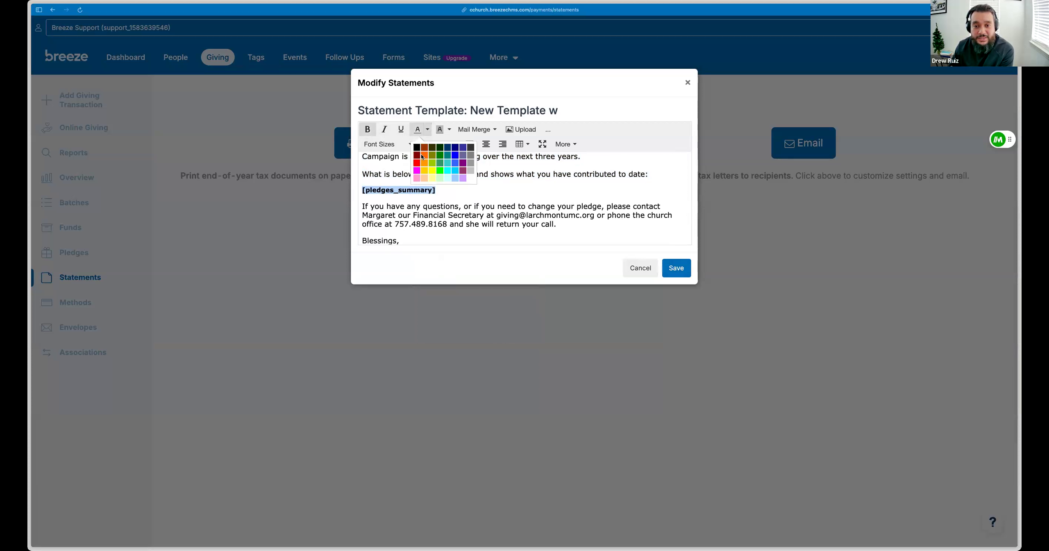
click(424, 156)
click(453, 197)
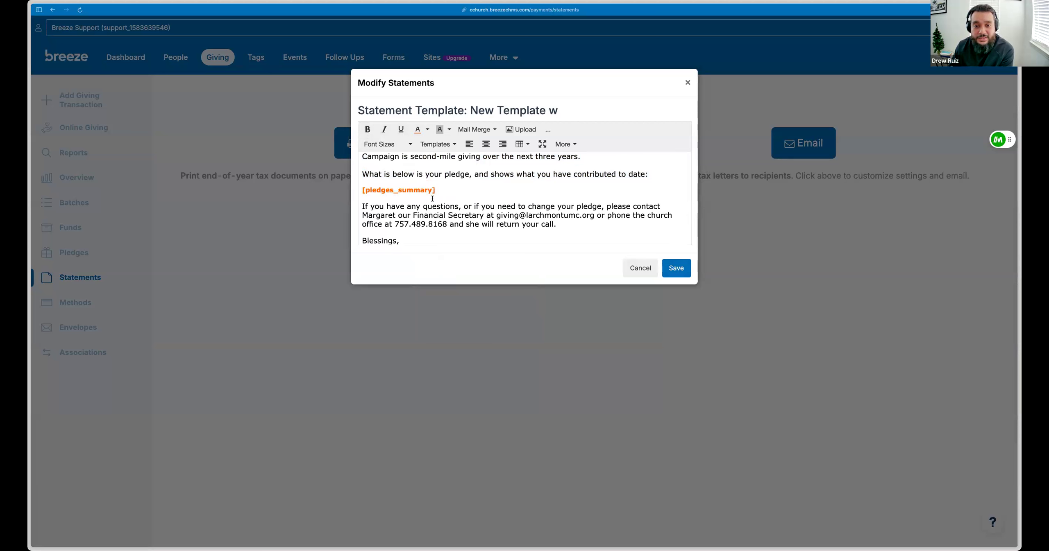
click(677, 269)
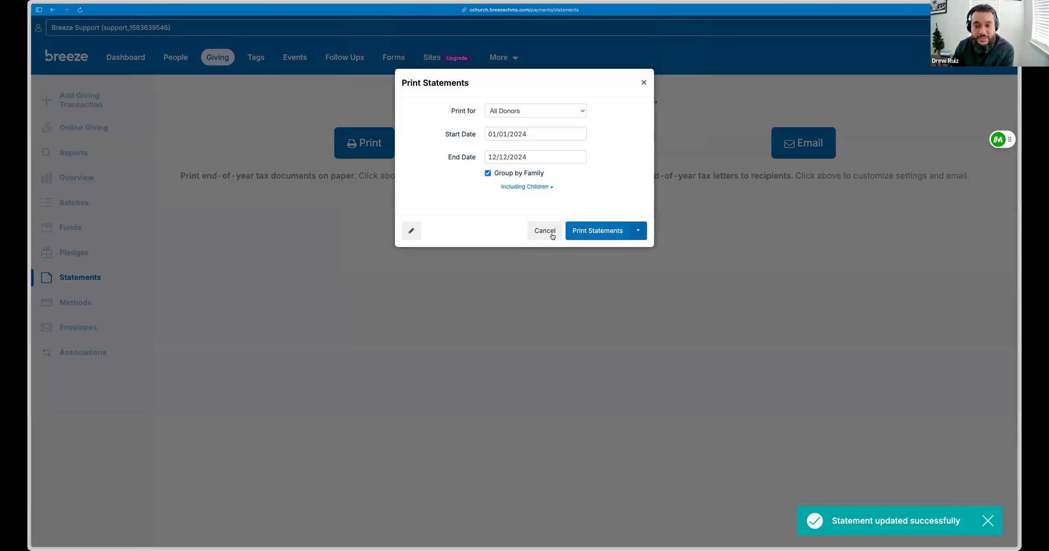
- Generate the printable statements for all donors, dismiss the print dialog, check the pledge summary's formatting and return to the statements page
click(598, 230)
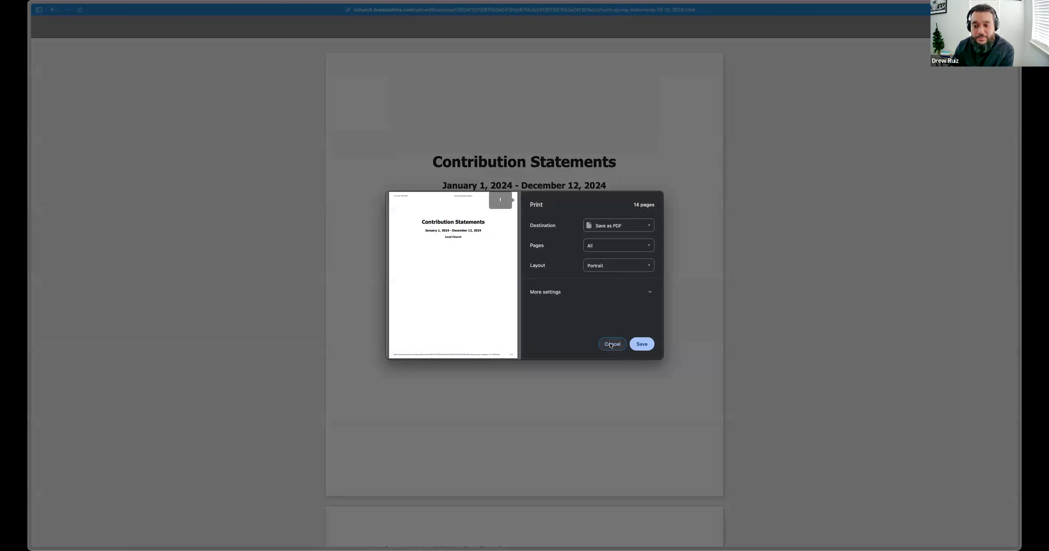
click(613, 345)
scroll(517, 310, down, 8)
scroll(517, 309, down, 7)
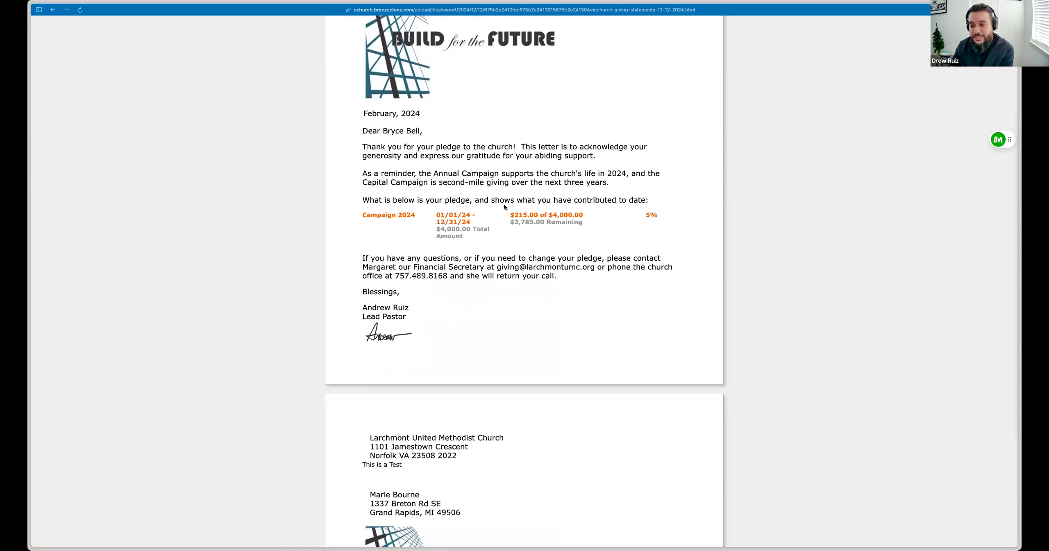
scroll(493, 194, up, 1)
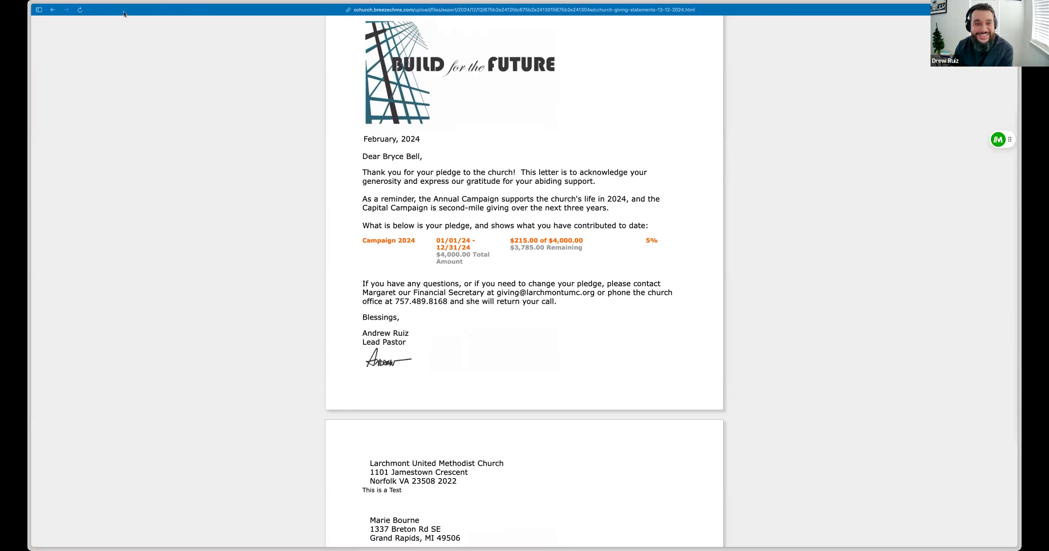
click(54, 9)
click(54, 10)
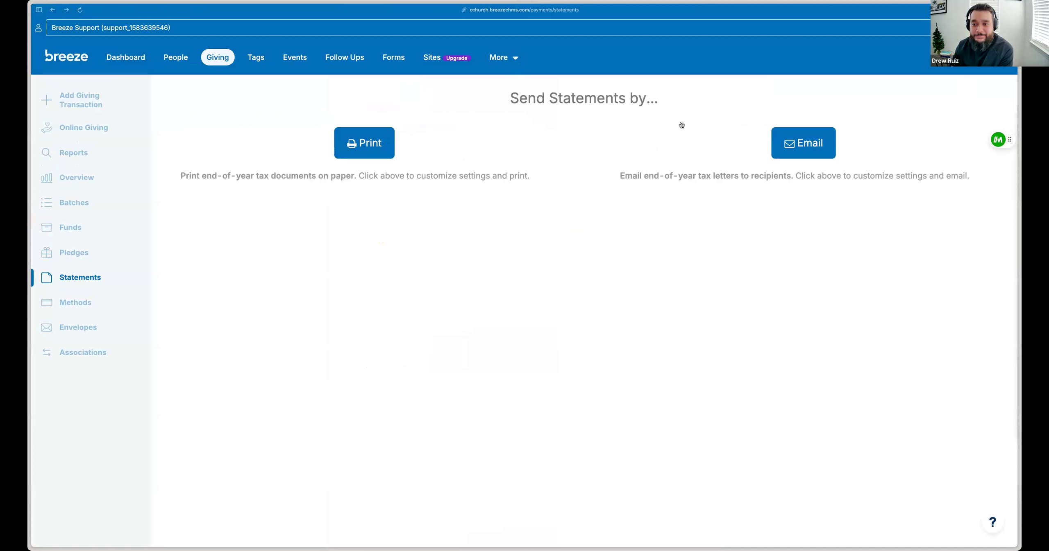
- Reopen the print statement layout, review the letter text around the [pledges_summary] field and save the layout again
click(352, 143)
click(413, 233)
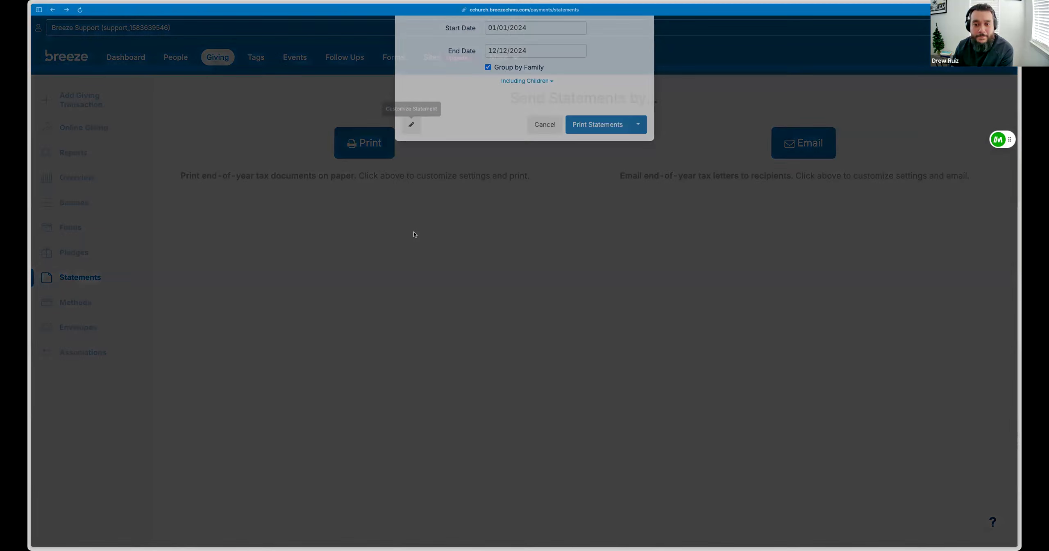
scroll(432, 219, down, 15)
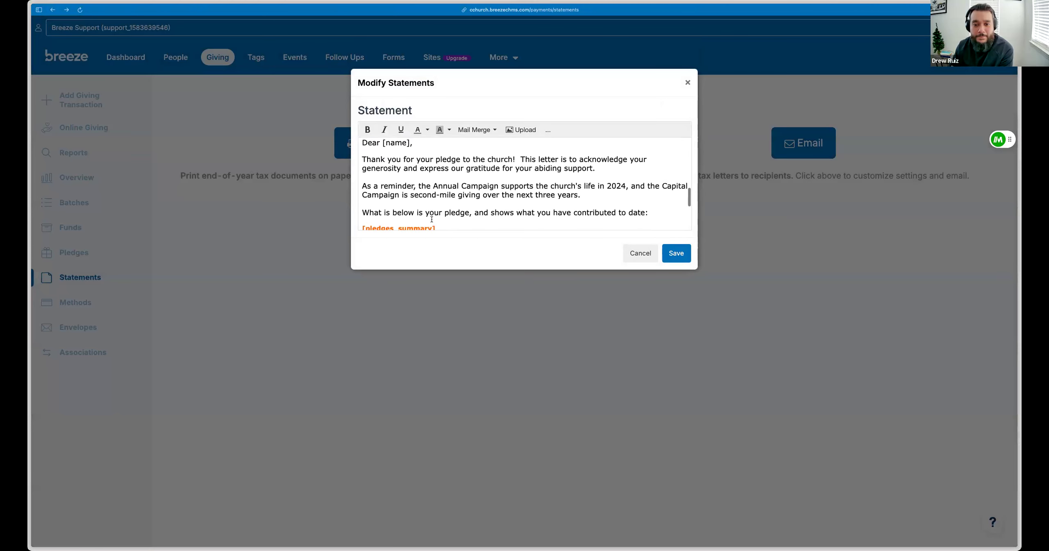
click(676, 259)
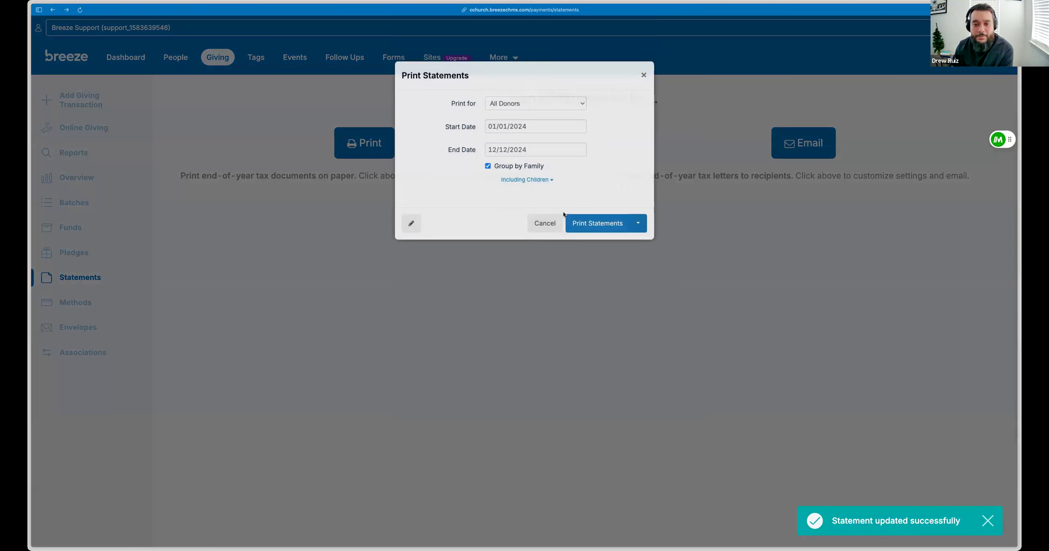
- Generate the printable statements again without printing and examine the campaign dates, pledge total and contributed amount in the first letter's pledge summary
click(597, 223)
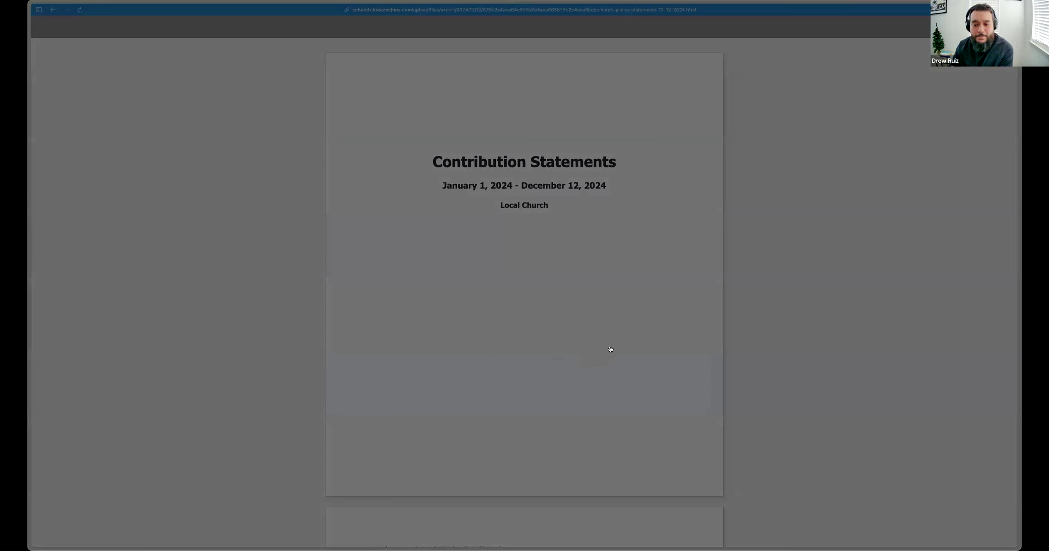
click(610, 348)
scroll(540, 356, down, 10)
scroll(540, 356, down, 5)
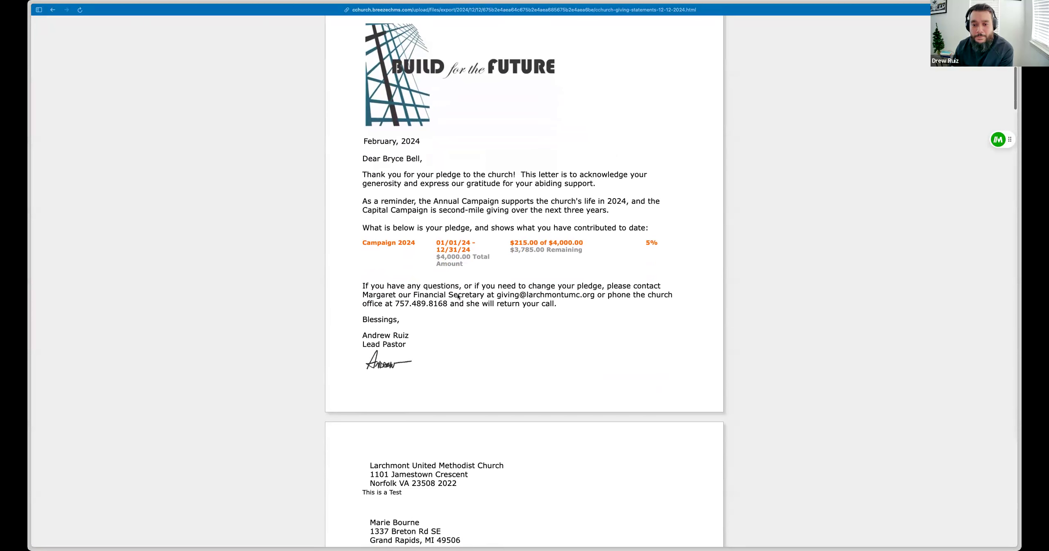
drag(463, 264, 442, 258)
click(550, 252)
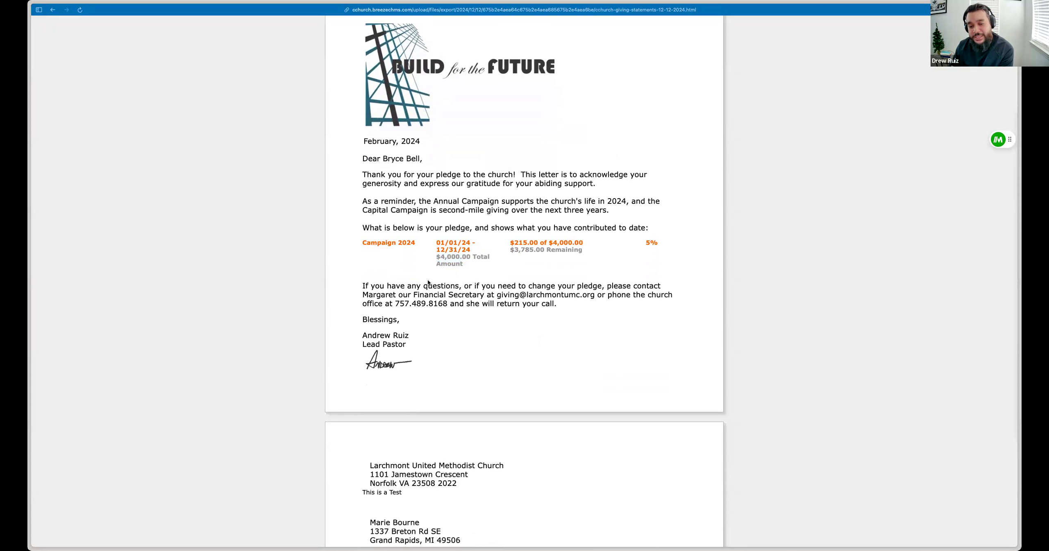
drag(462, 265, 580, 242)
click(402, 243)
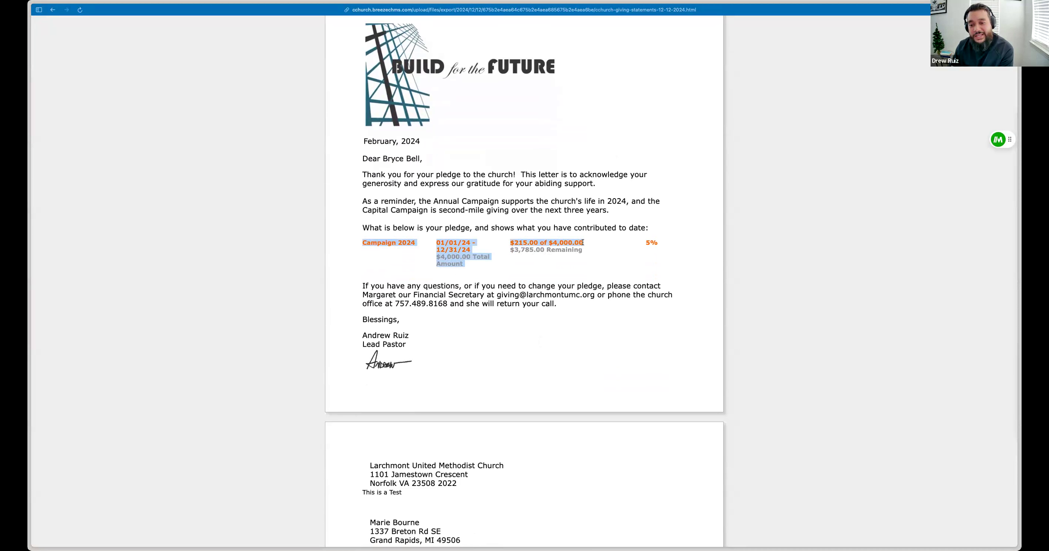
- Check the total amount line in the first letter's pledge summary and return to the statements page
click(390, 242)
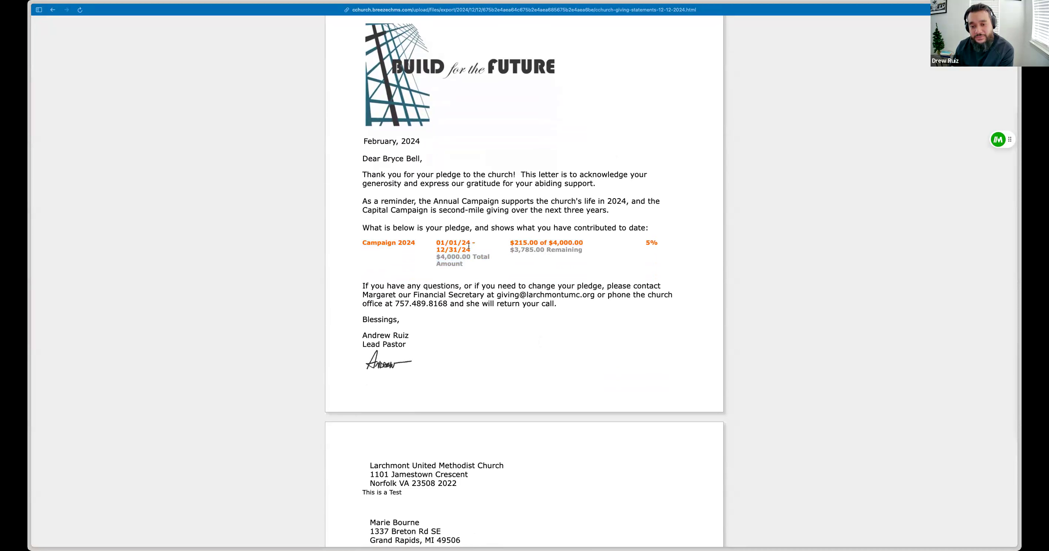
drag(460, 265, 437, 263)
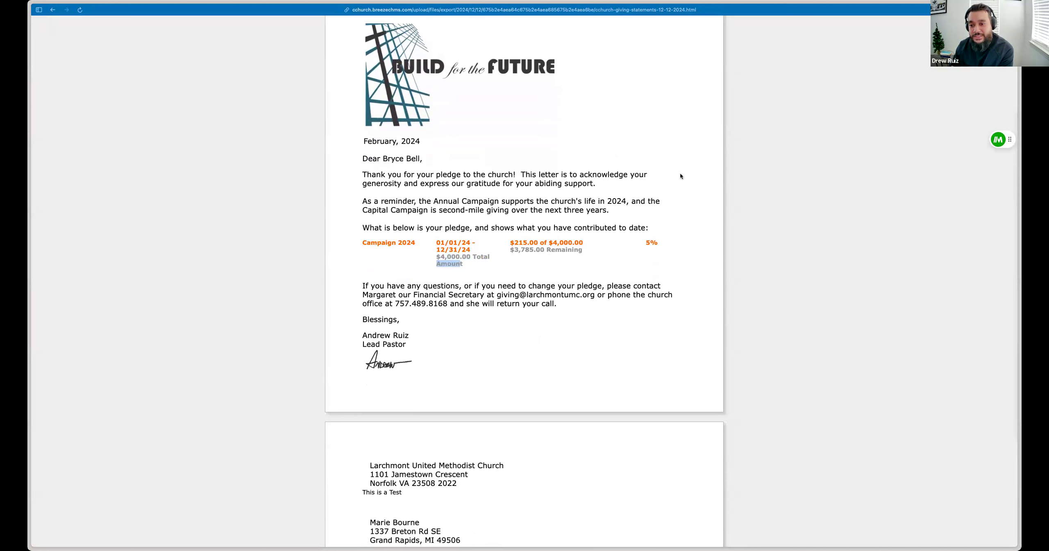
click(55, 10)
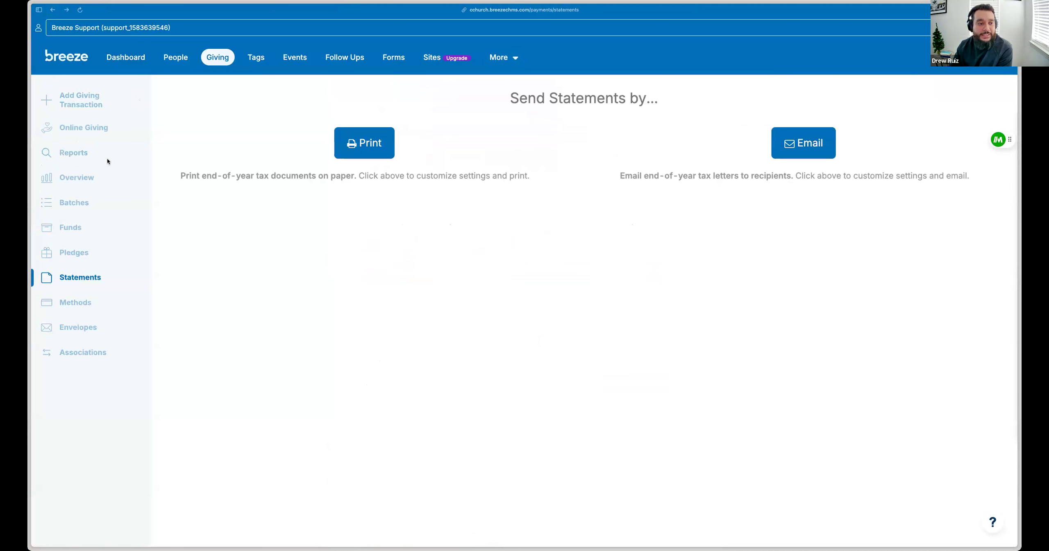
mouse_move(29, 158)
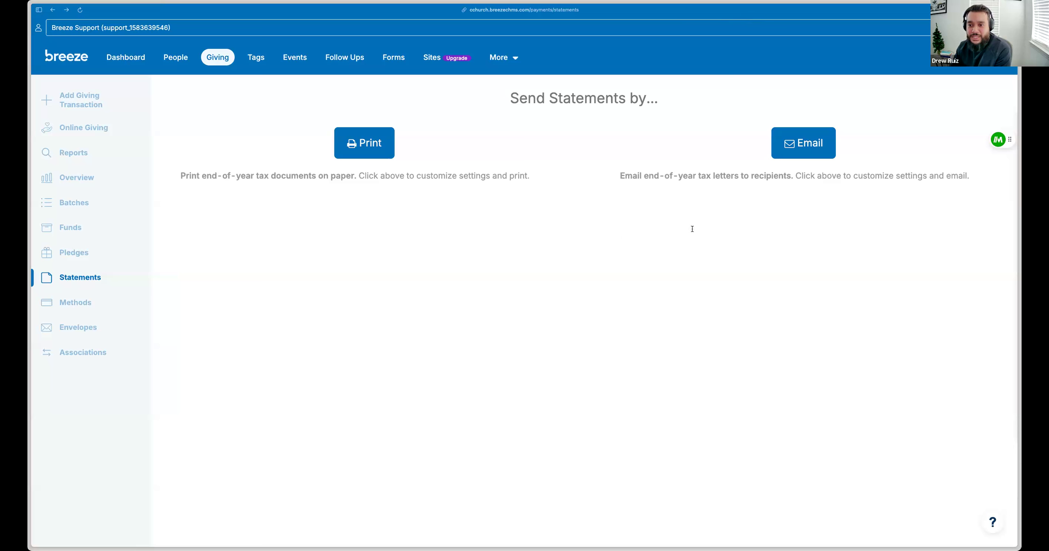
- Reopen the print statement layout, inspect the [pledges_summary] field in the pledge letter and close the layout without saving
click(348, 143)
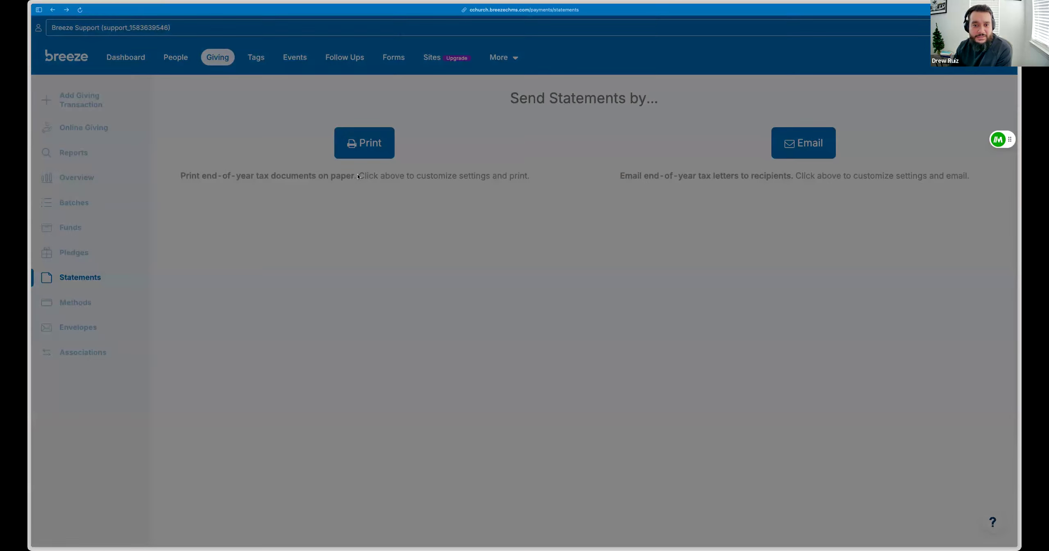
click(414, 232)
scroll(437, 200, down, 10)
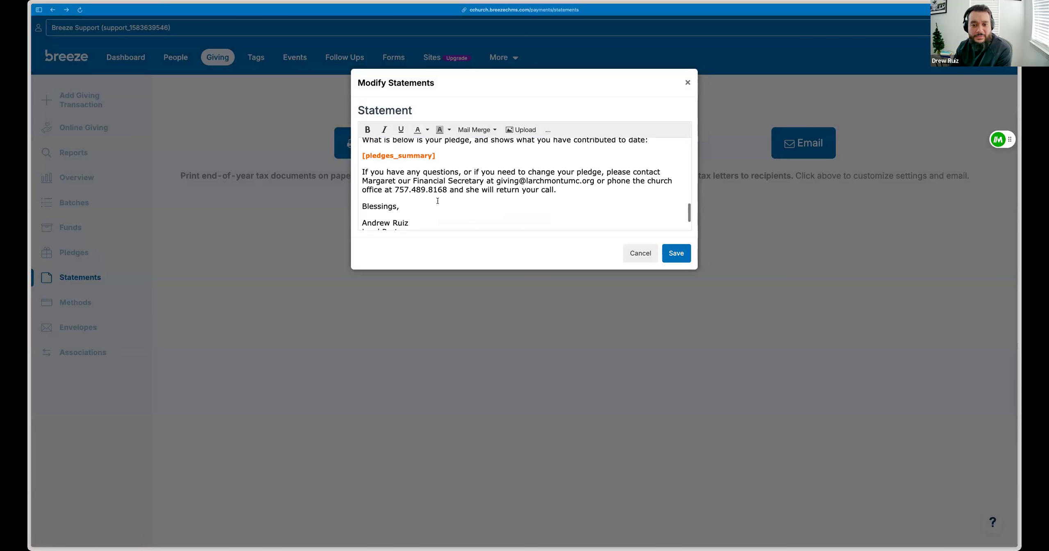
scroll(435, 193, up, 3)
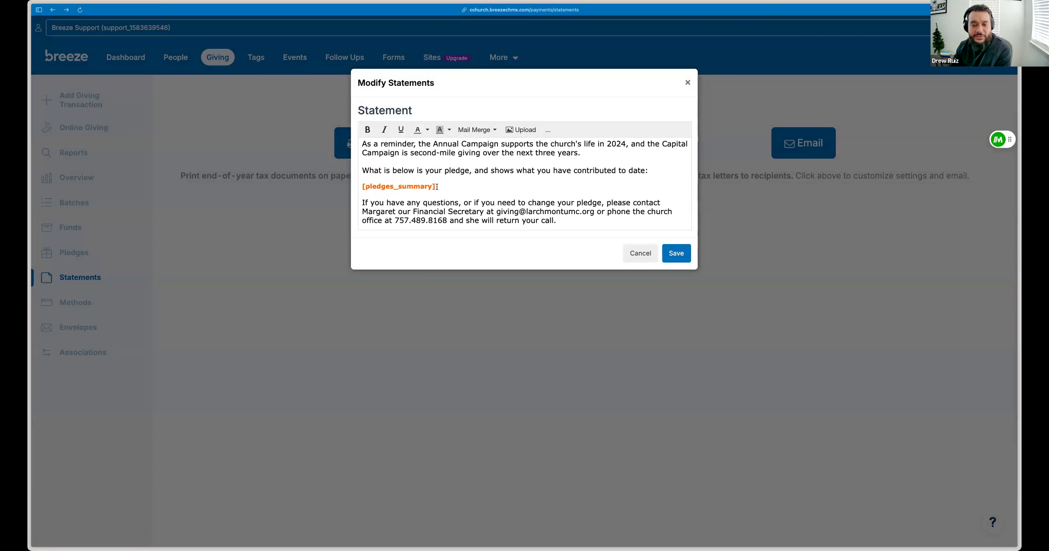
drag(437, 187, 364, 187)
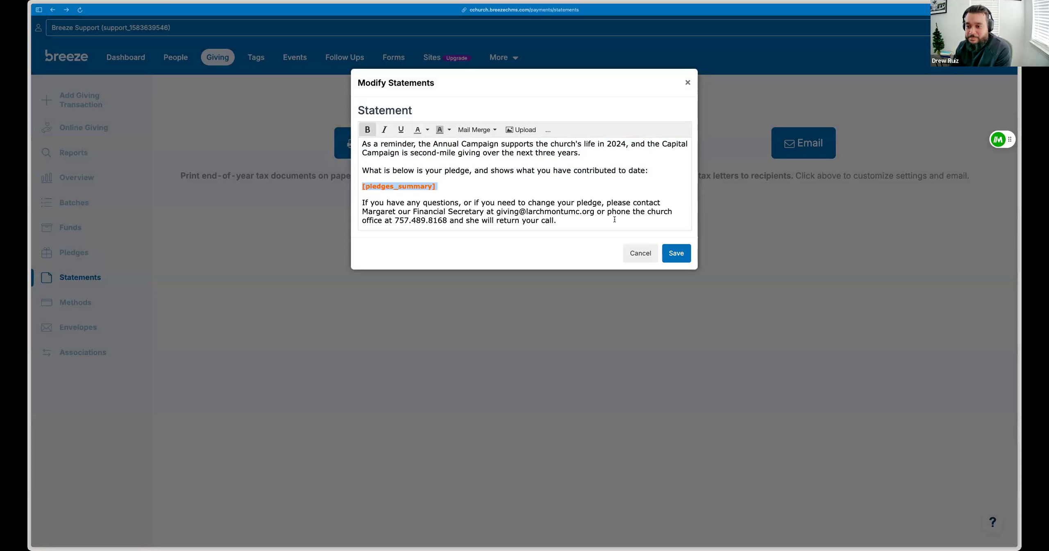
click(640, 253)
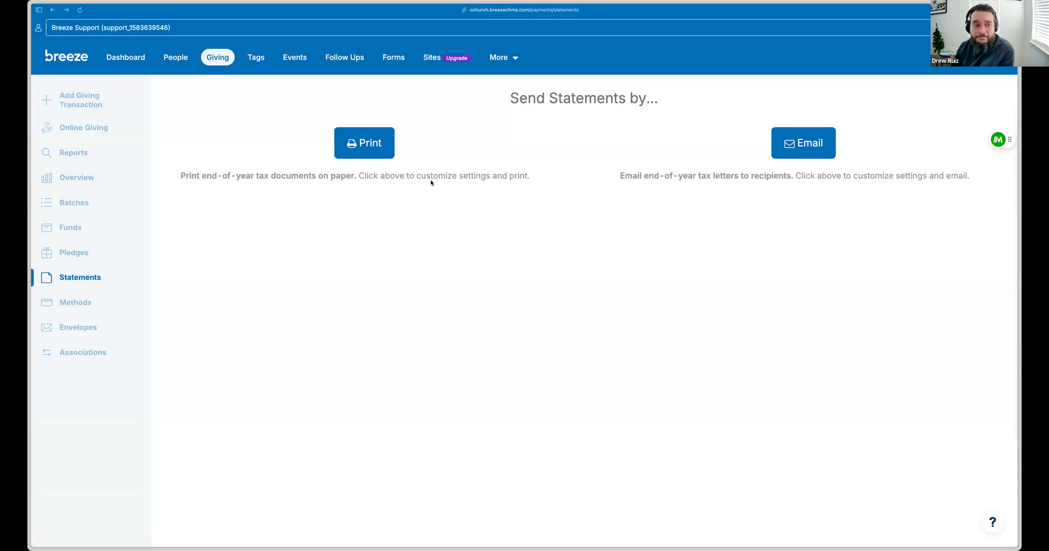
mouse_move(31, 163)
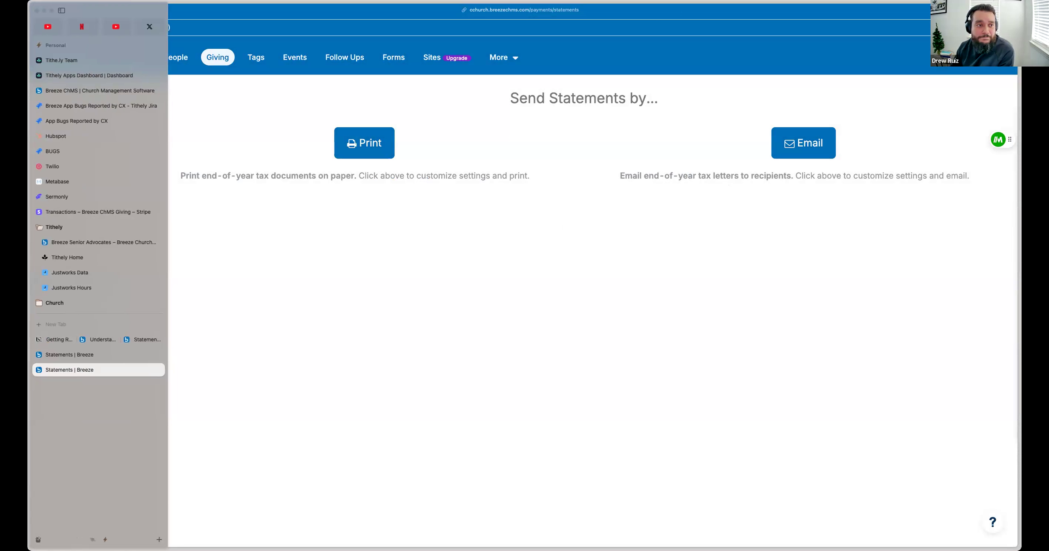